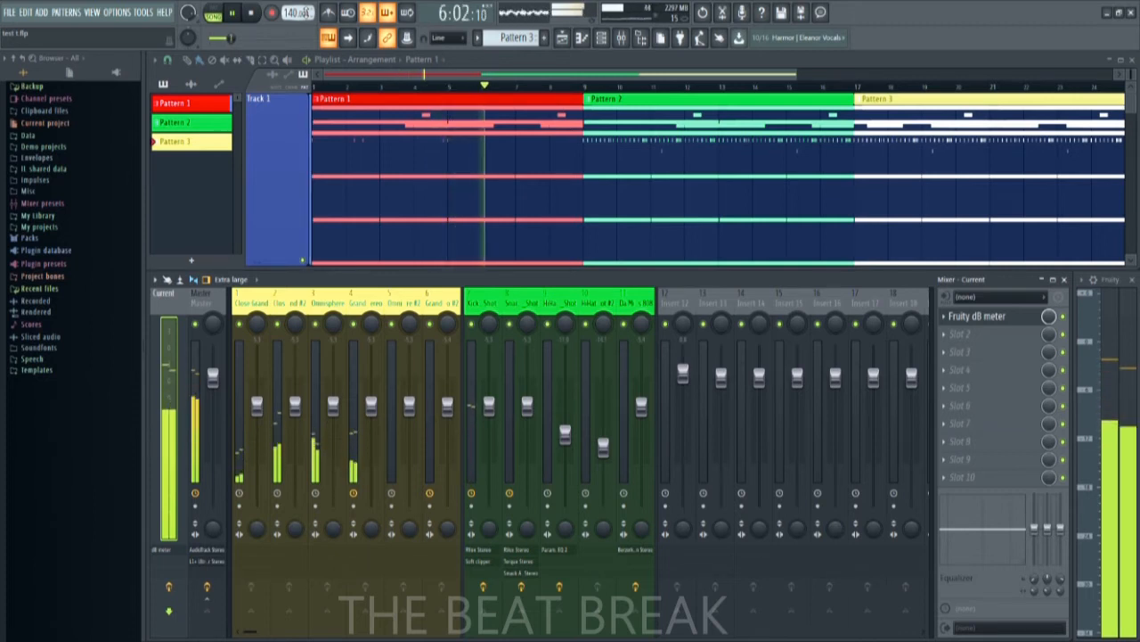
Stop playback, mute all channels in the channel rack and make Pattern 1 the active pattern
key("space")
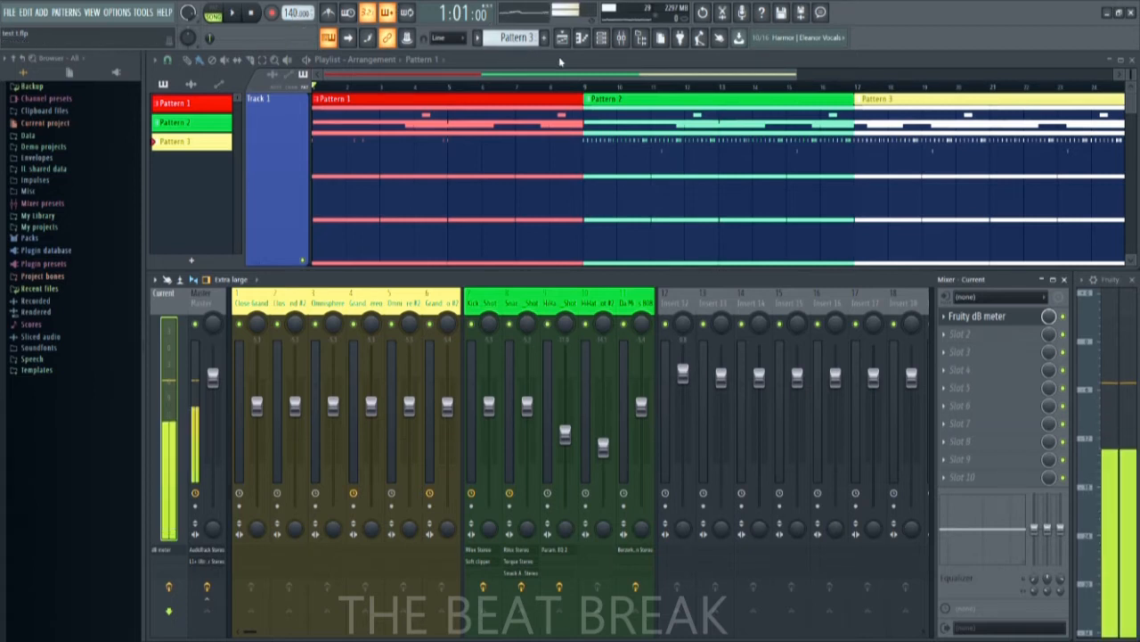
left_click(602, 38)
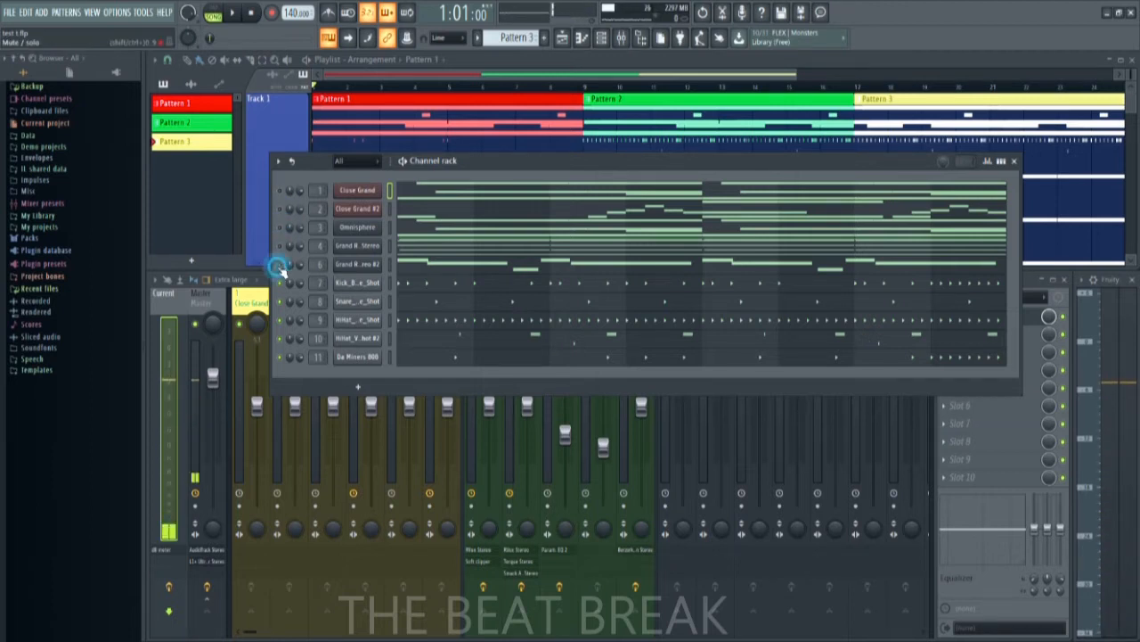
left_click(280, 301)
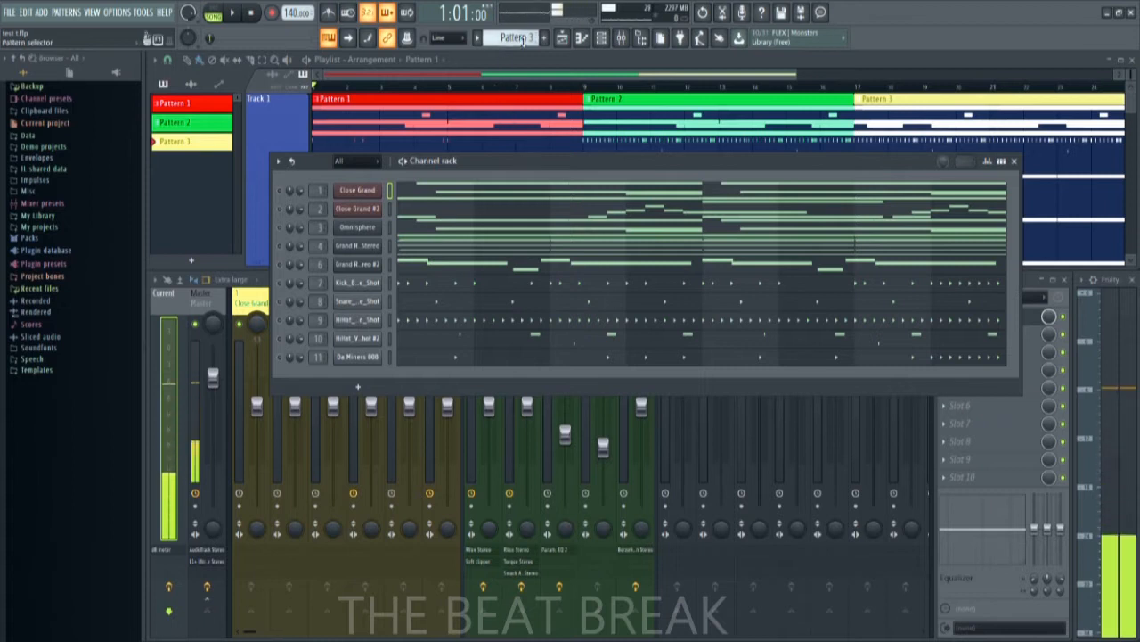
scroll(524, 37, "up", 2)
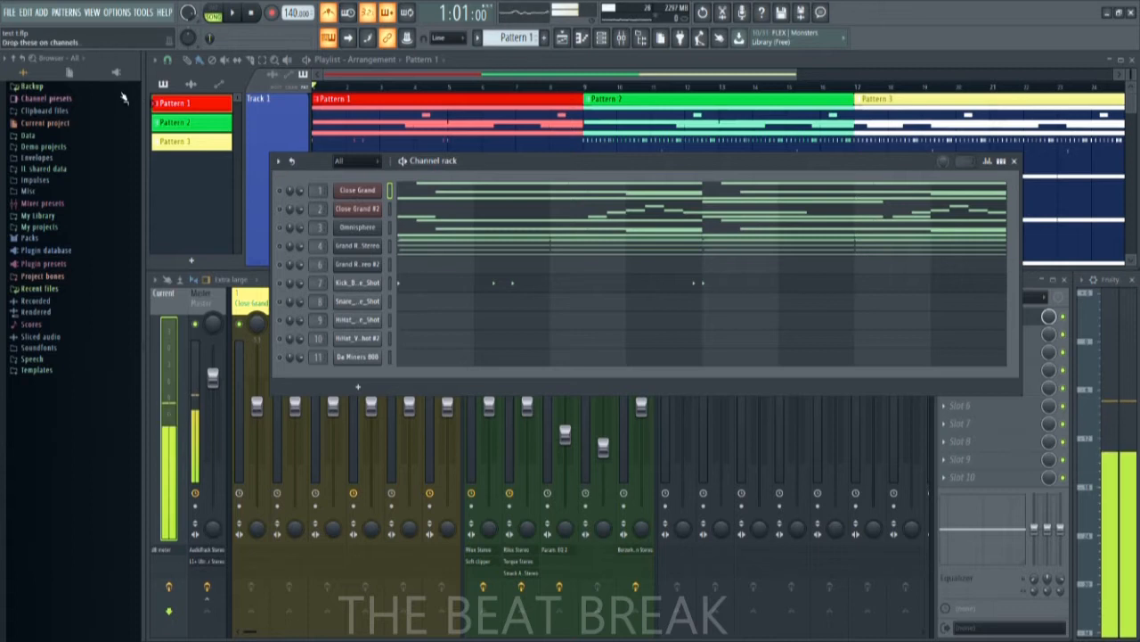
Play the song with every channel muted to hear only the metronome, and switch playback to pattern mode
left_click(236, 18)
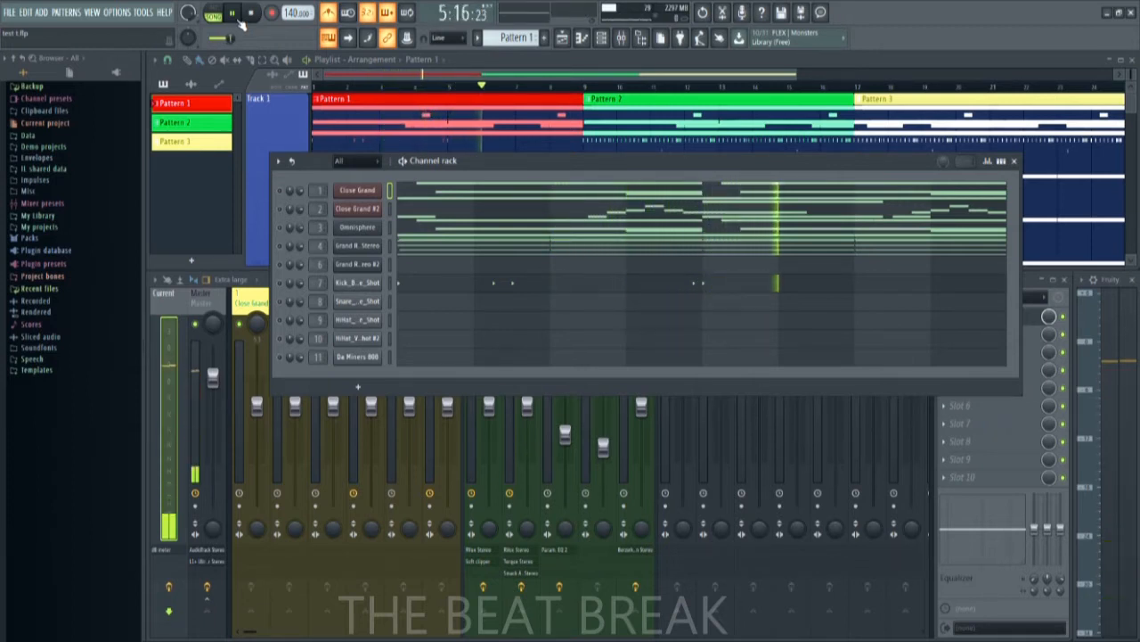
left_click(256, 13)
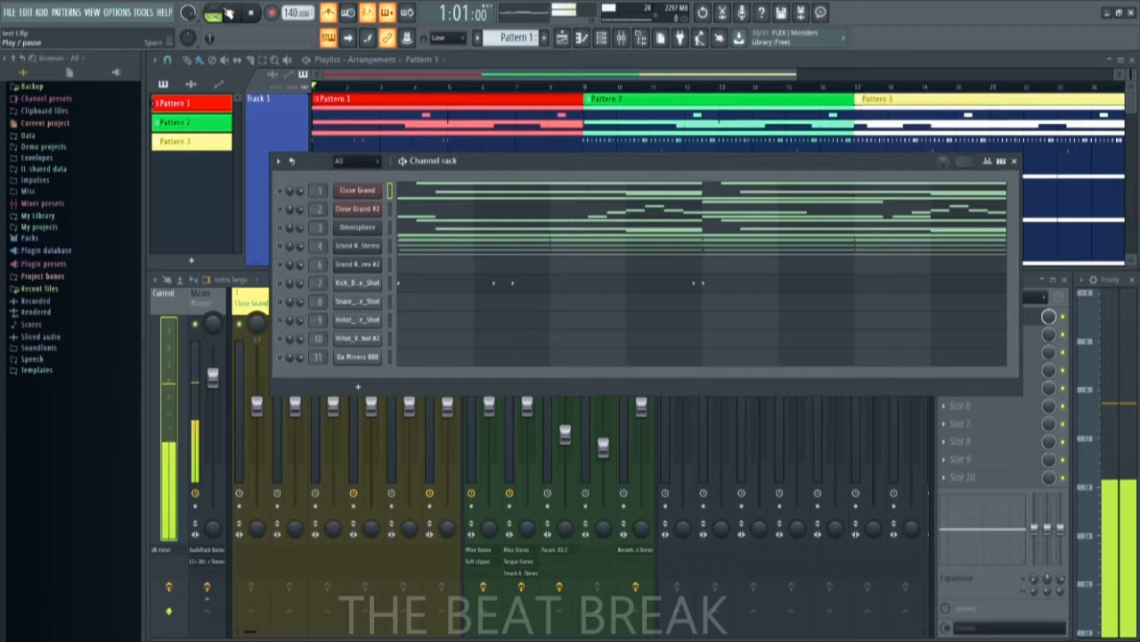
left_click(228, 12)
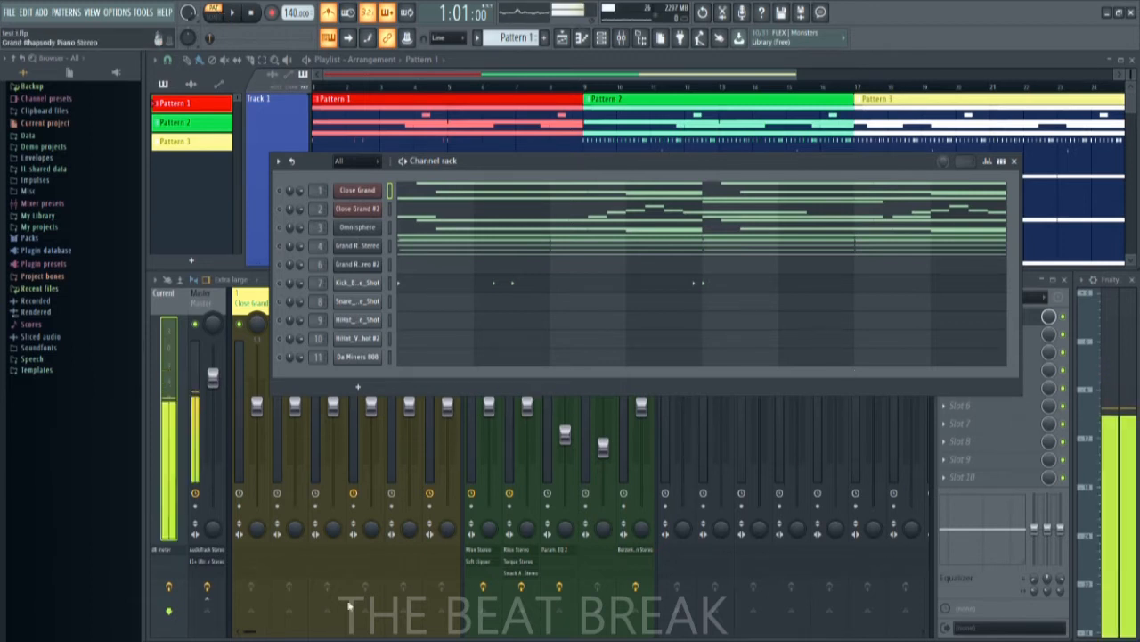
Lower the Insert 125 mixer fader to about -8.7 dB and play the pattern to check the metronome level
left_click_drag(250, 631, 928, 626)
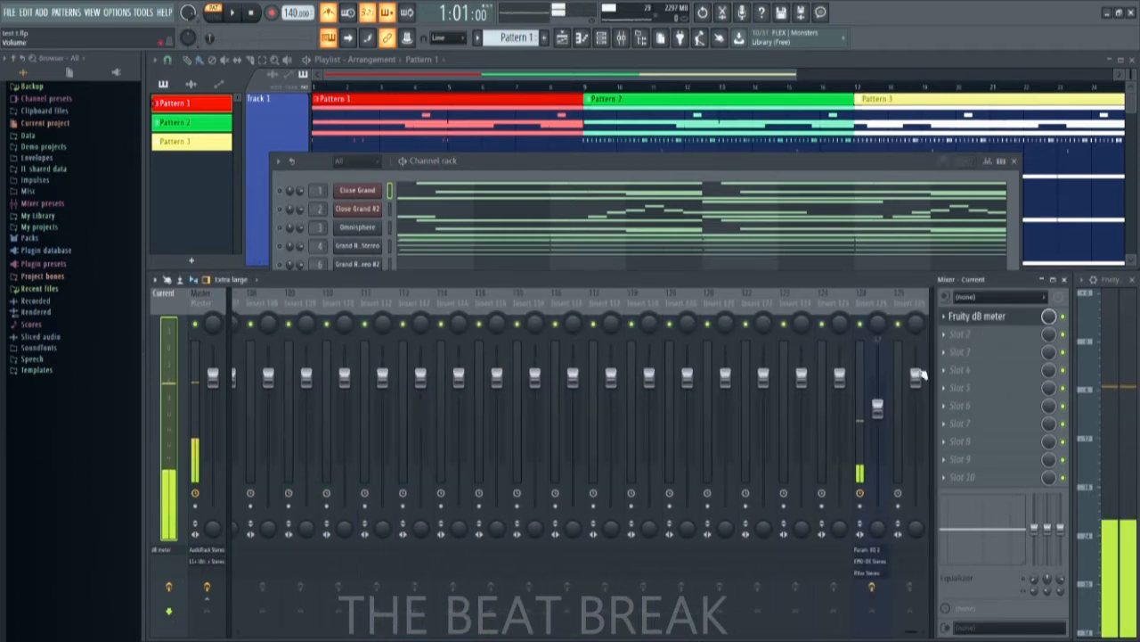
left_click(917, 376)
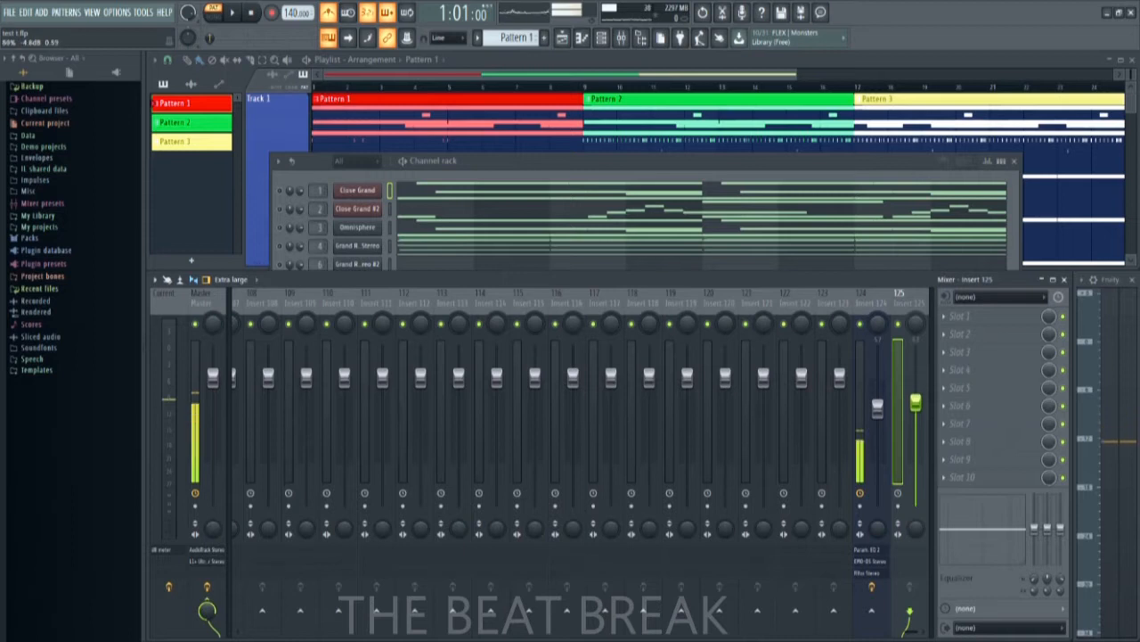
left_click(231, 13)
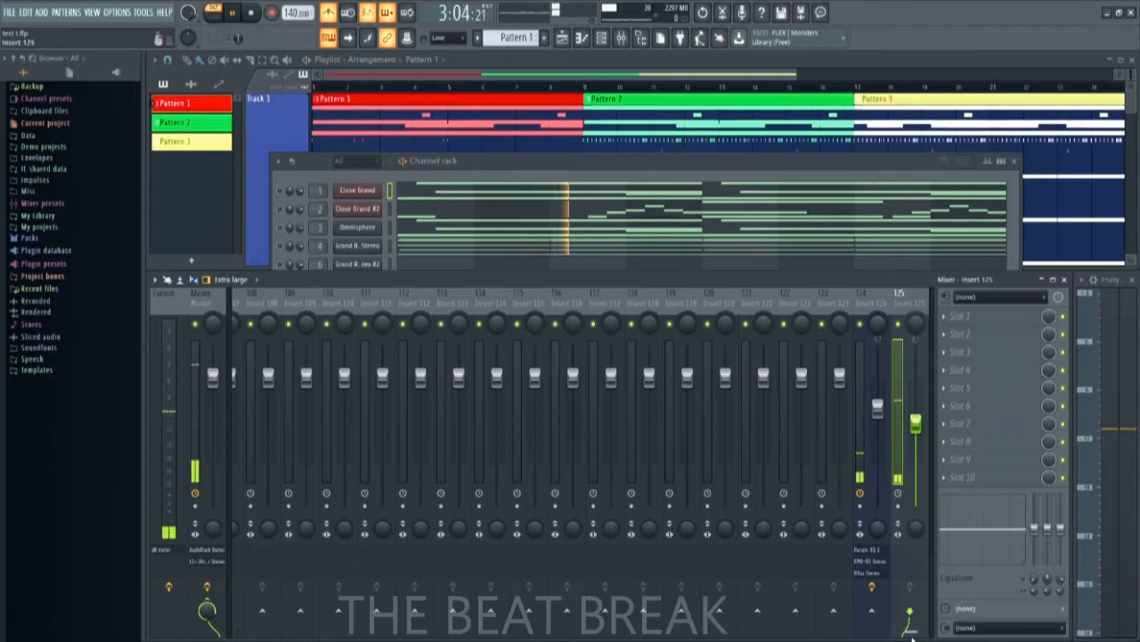
left_click(250, 14)
left_click_drag(915, 636, 254, 629)
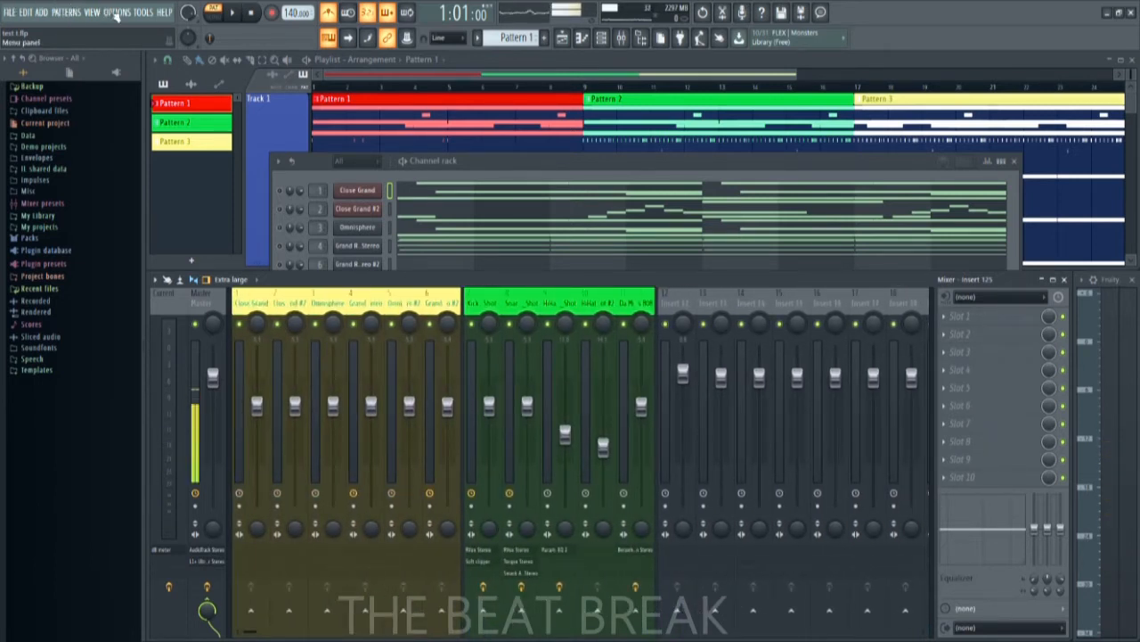
Check which mixer track is assigned as the preview track in the audio settings
left_click(111, 12)
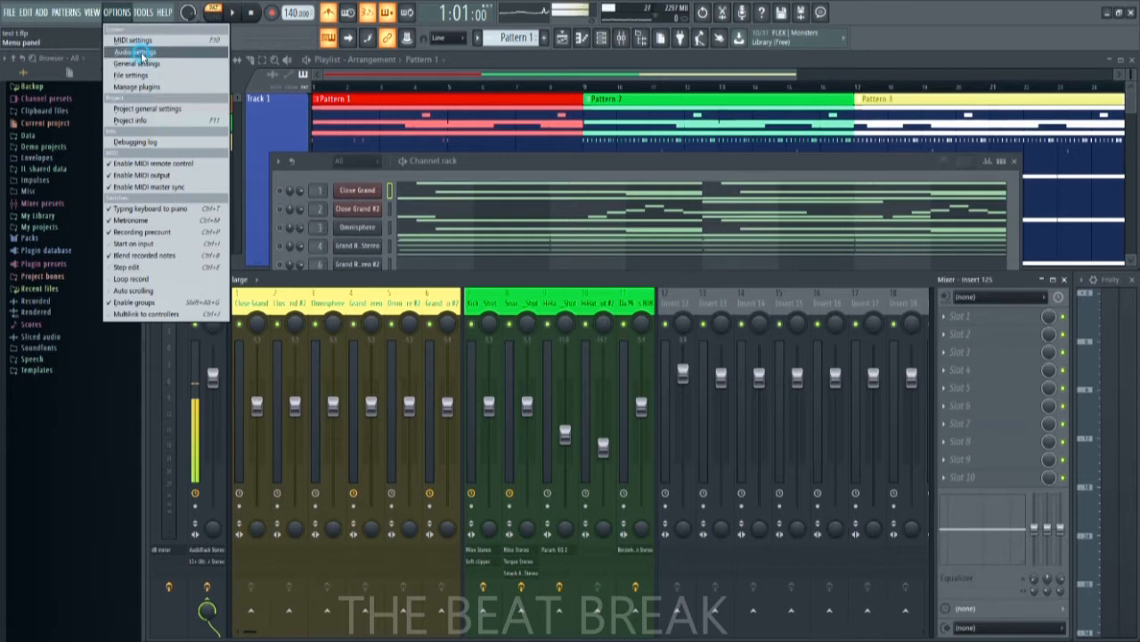
left_click(138, 52)
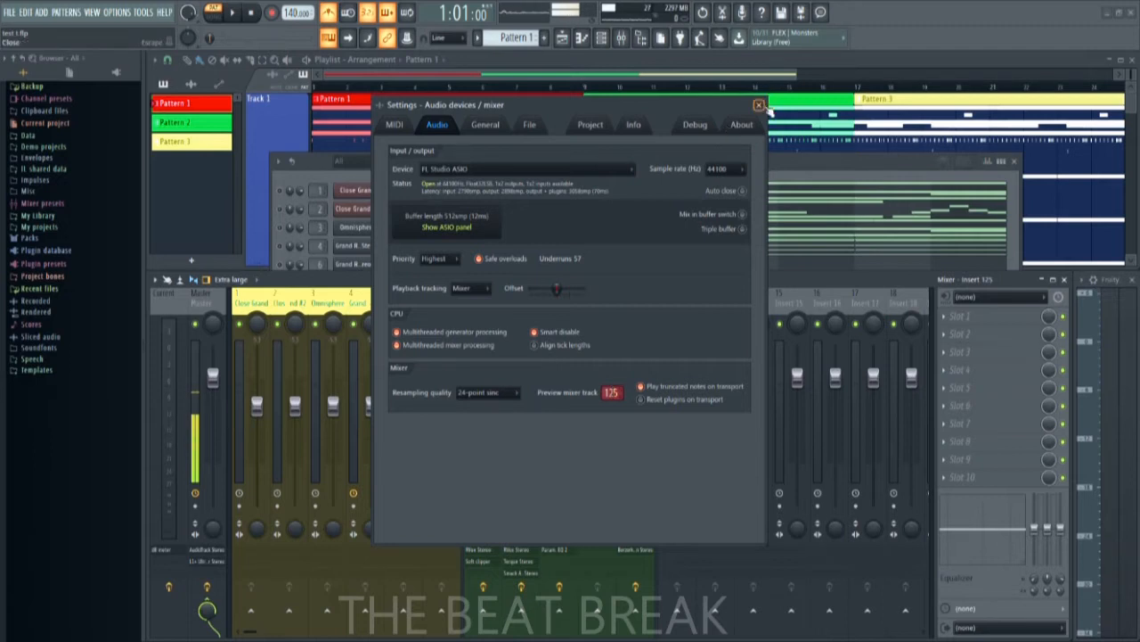
left_click(758, 105)
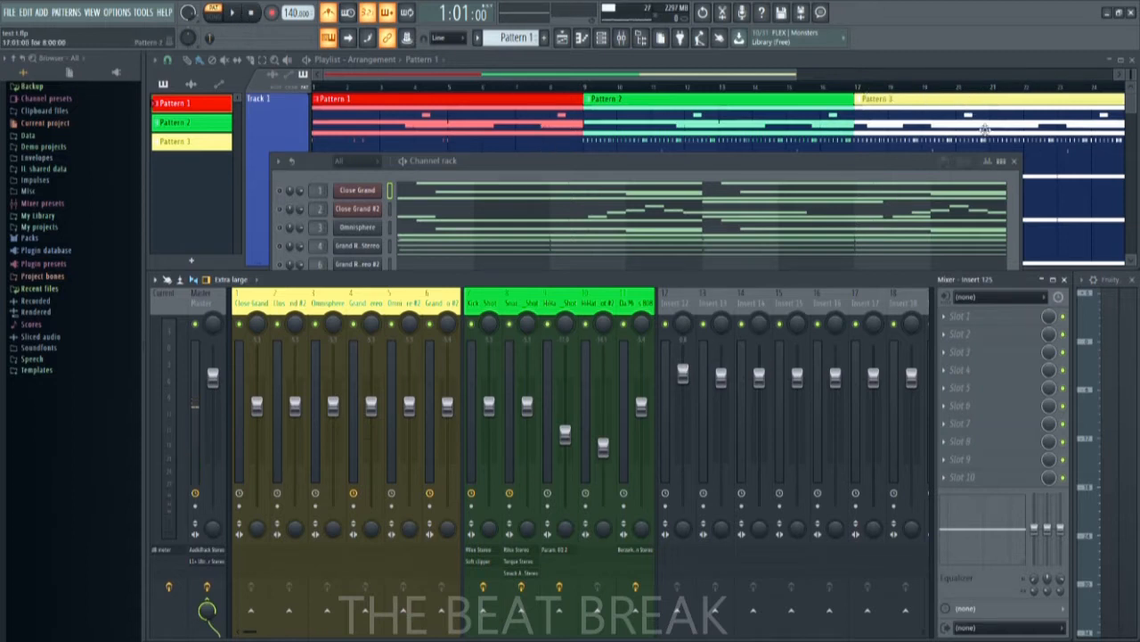
Unmute the Close Grand channel in the channel rack and look over its DirectWave instrument window
left_click(900, 169)
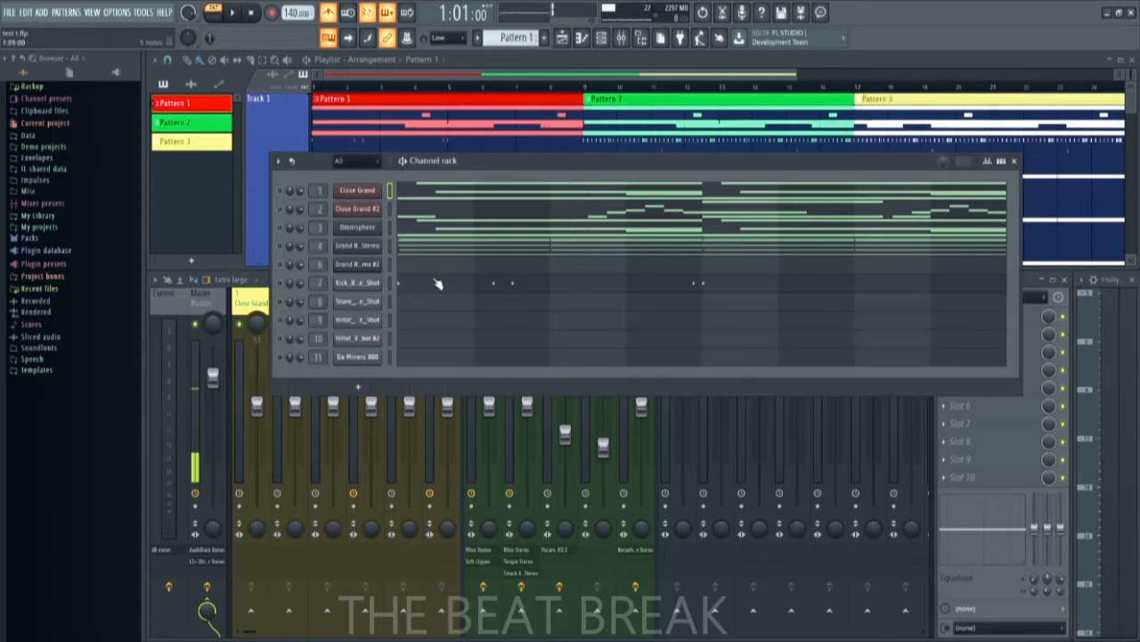
left_click(279, 190)
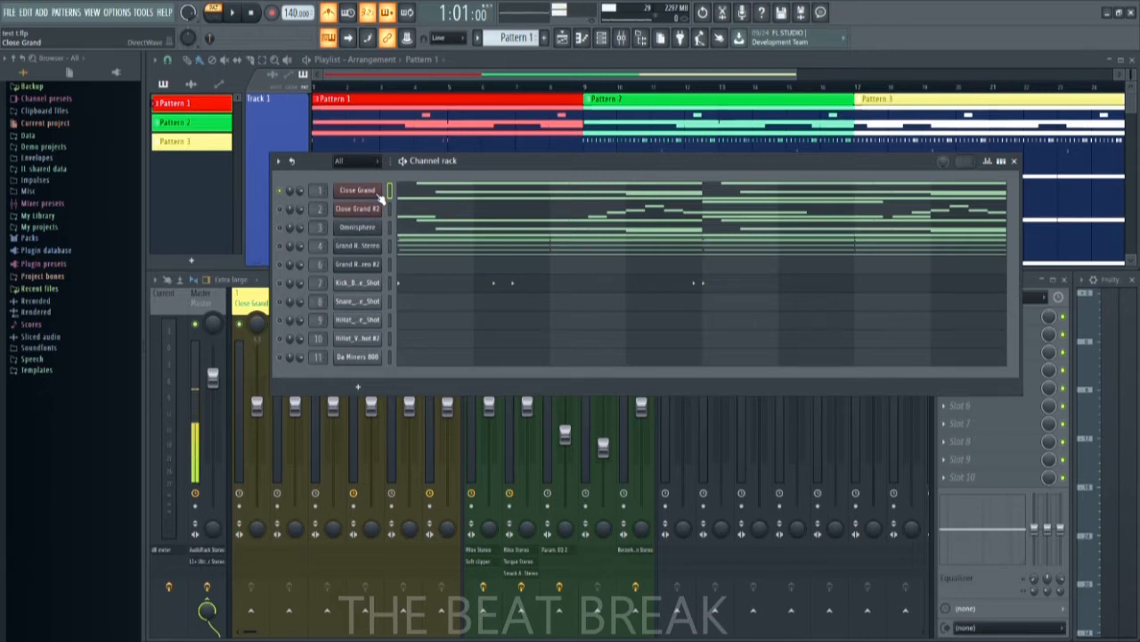
left_click(382, 198)
left_click_drag(445, 151, 525, 150)
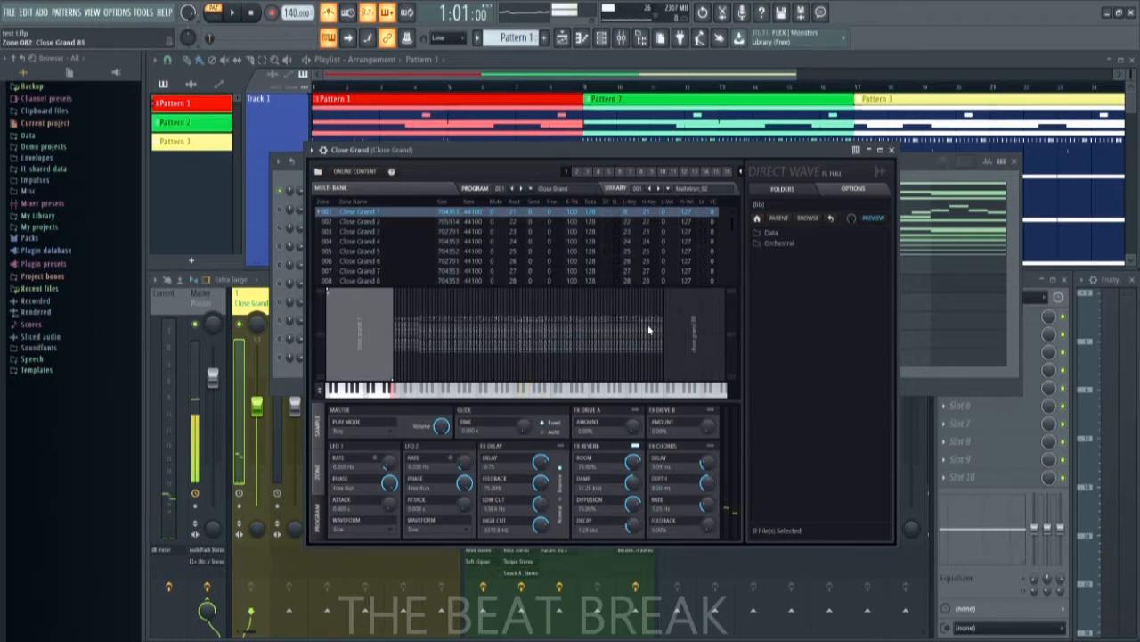
left_click(894, 150)
Open the Close Grand notes in the piano roll, maximized and zoomed out to show the whole pattern
left_click(528, 191)
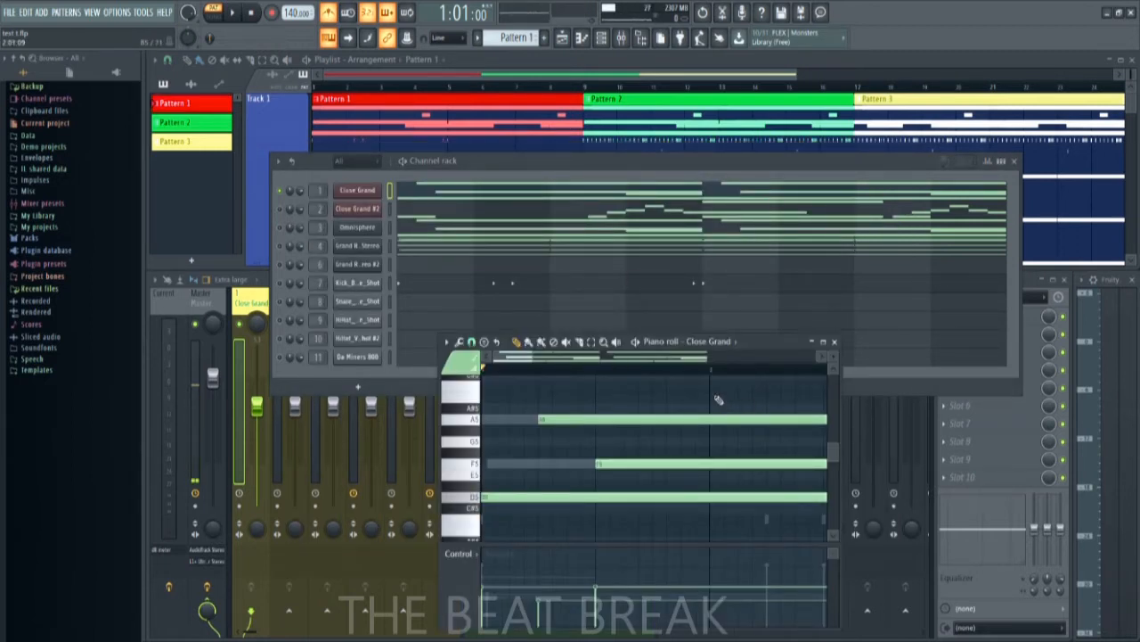
scroll(718, 400, "down", 3)
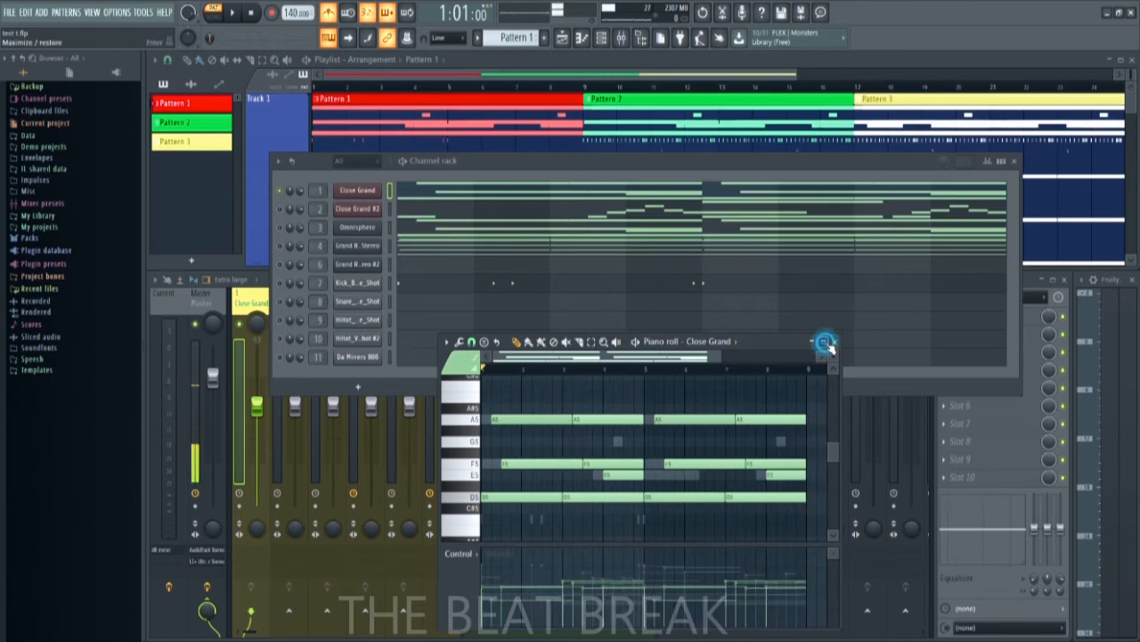
left_click(823, 342)
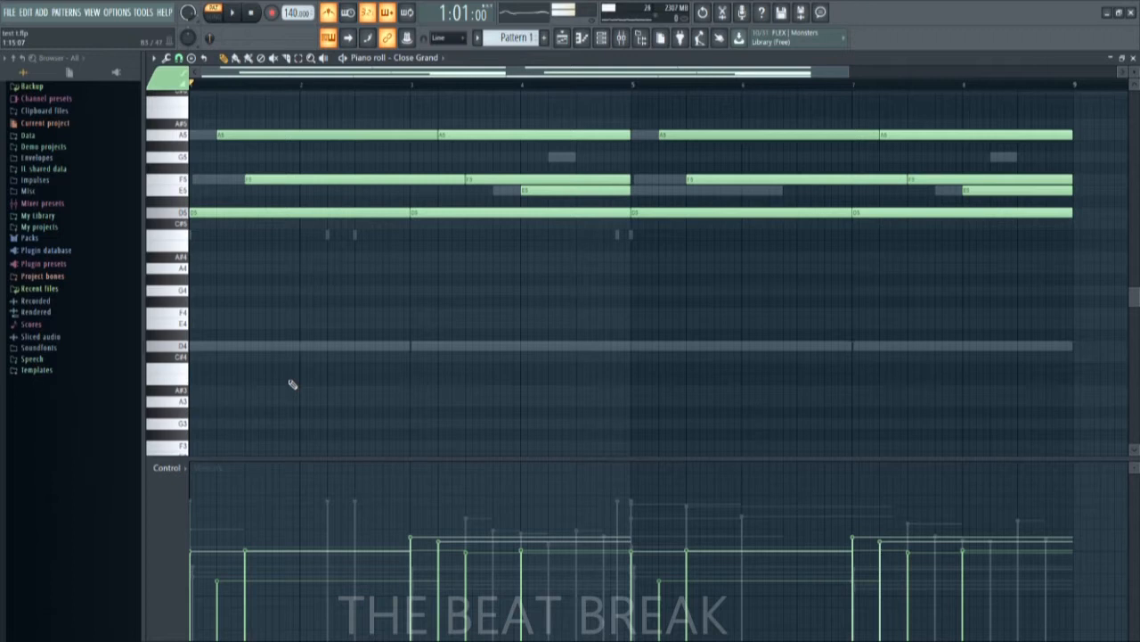
scroll(292, 384, "up", 3)
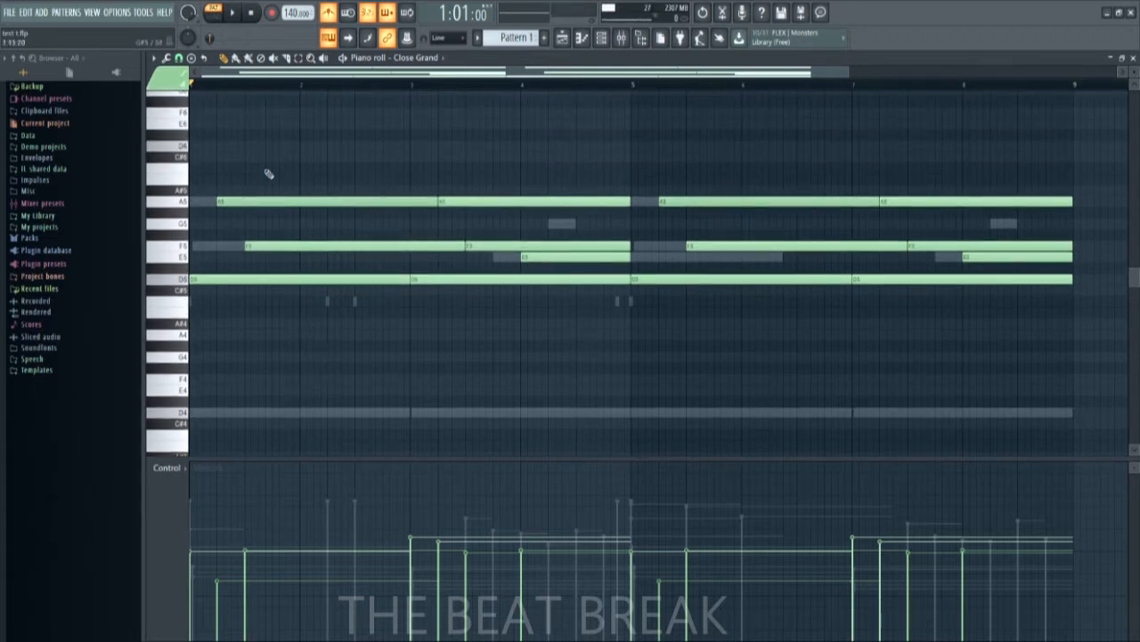
Play Pattern 1 repeatedly to listen to the Close Grand chords, and audition an F5 note
left_click(243, 15)
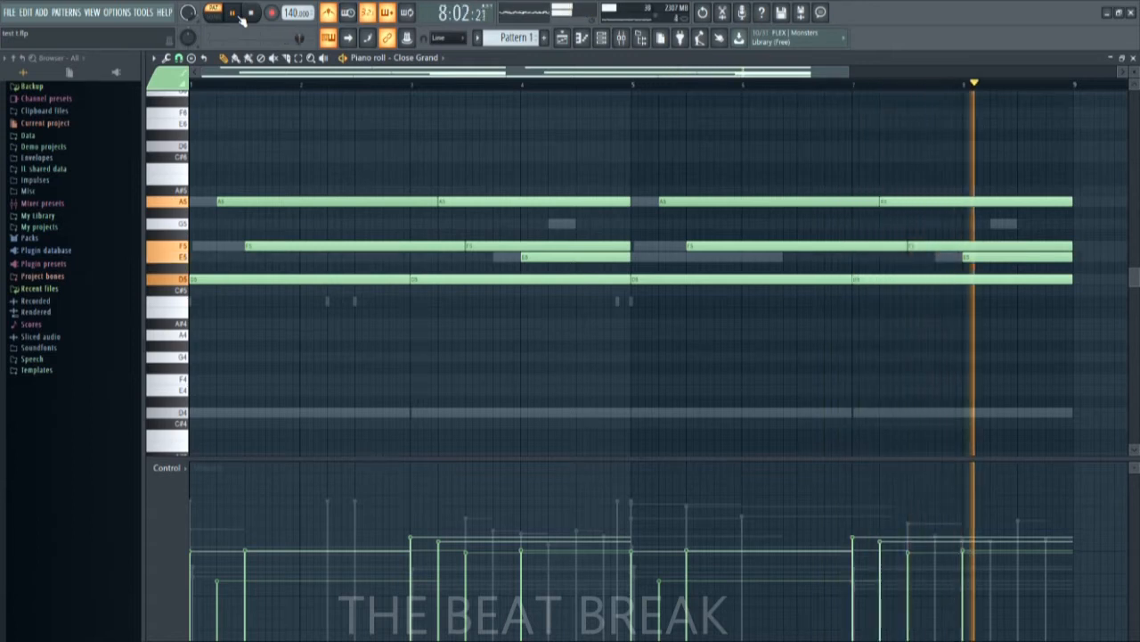
key("space")
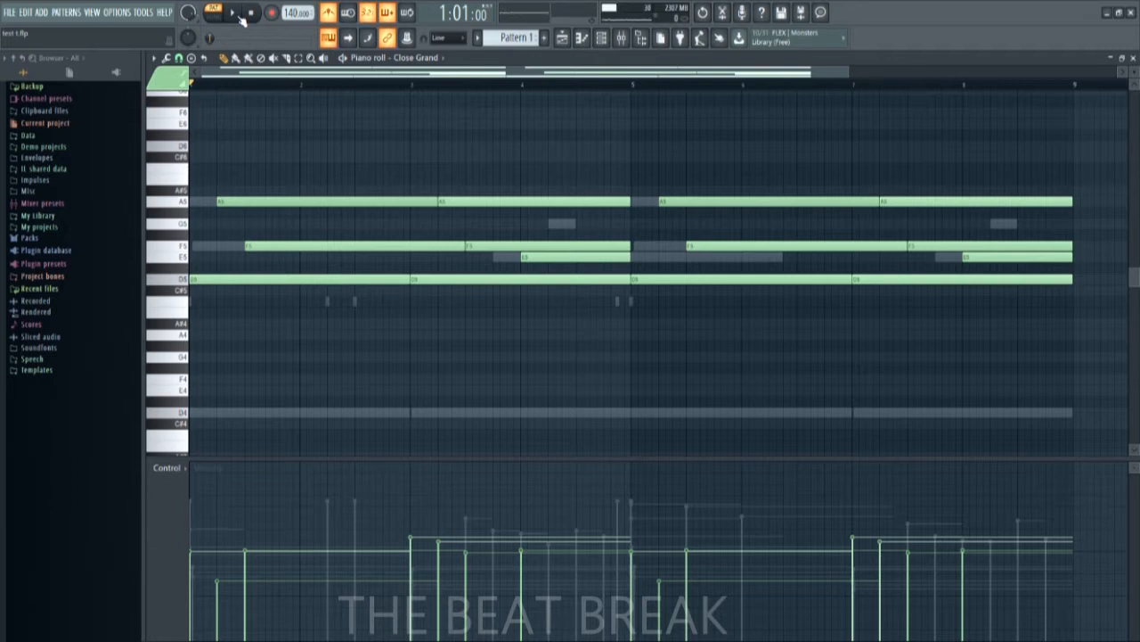
left_click(237, 14)
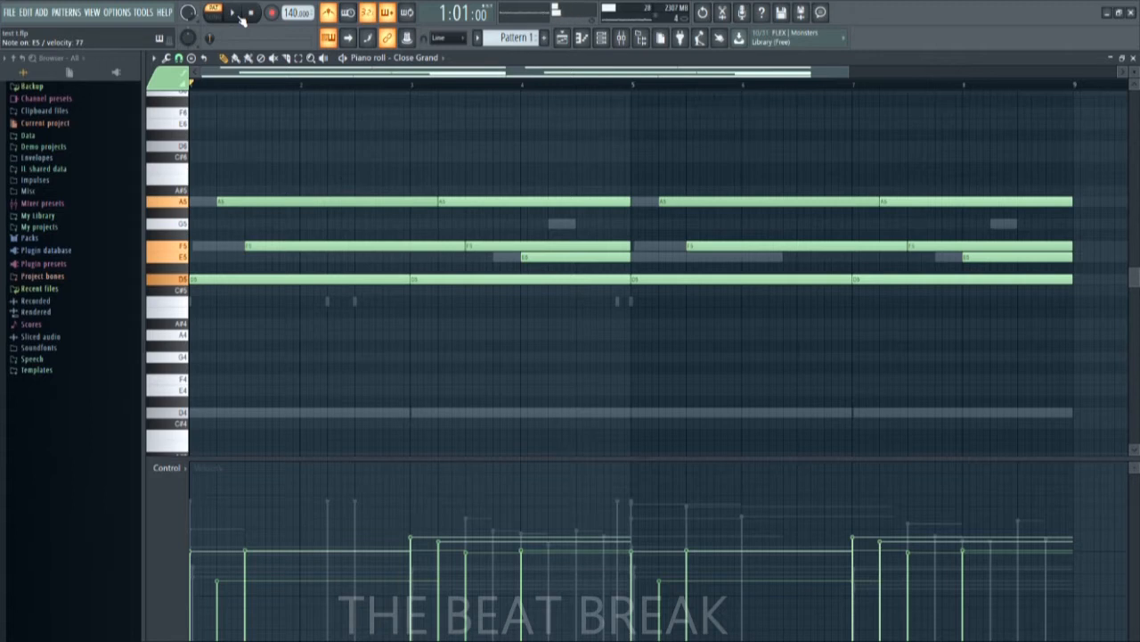
left_click(239, 16)
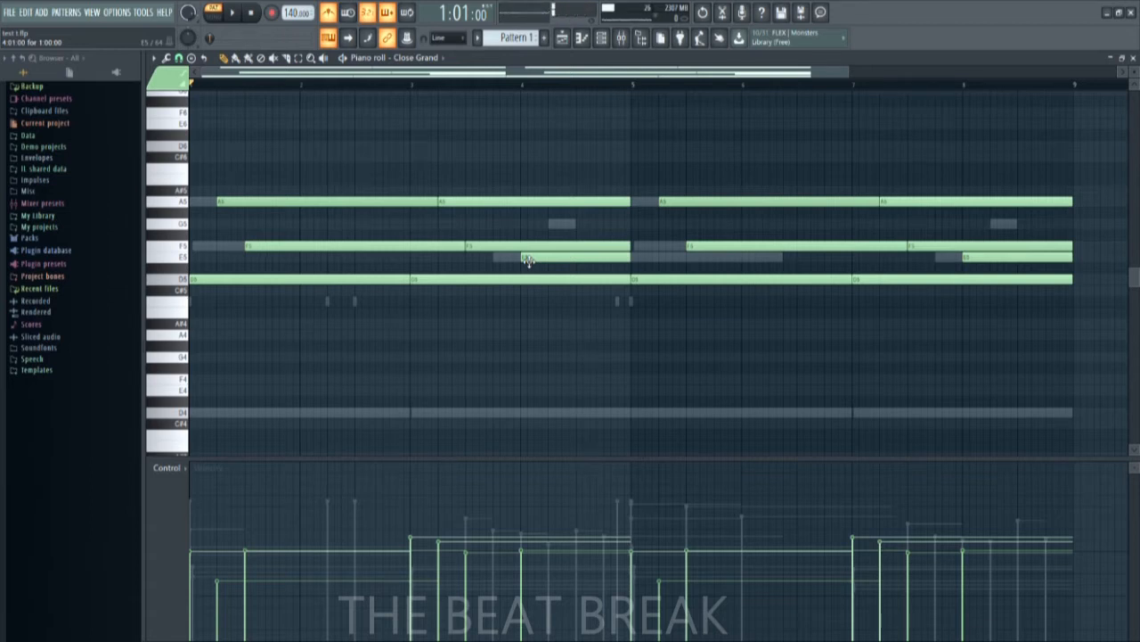
left_click(477, 246)
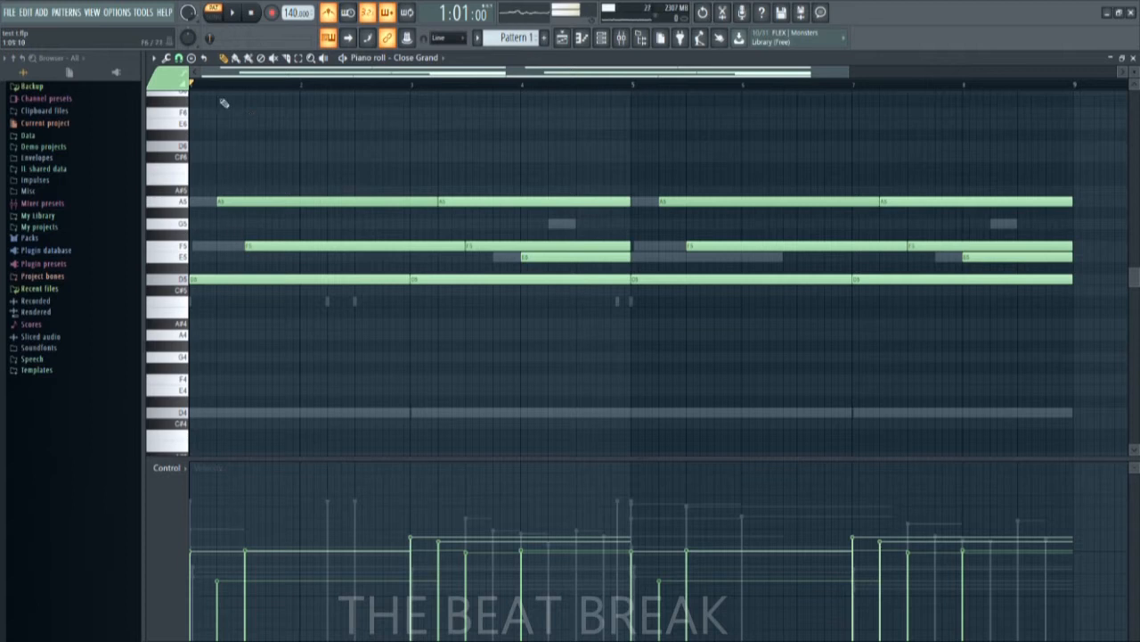
left_click(232, 18)
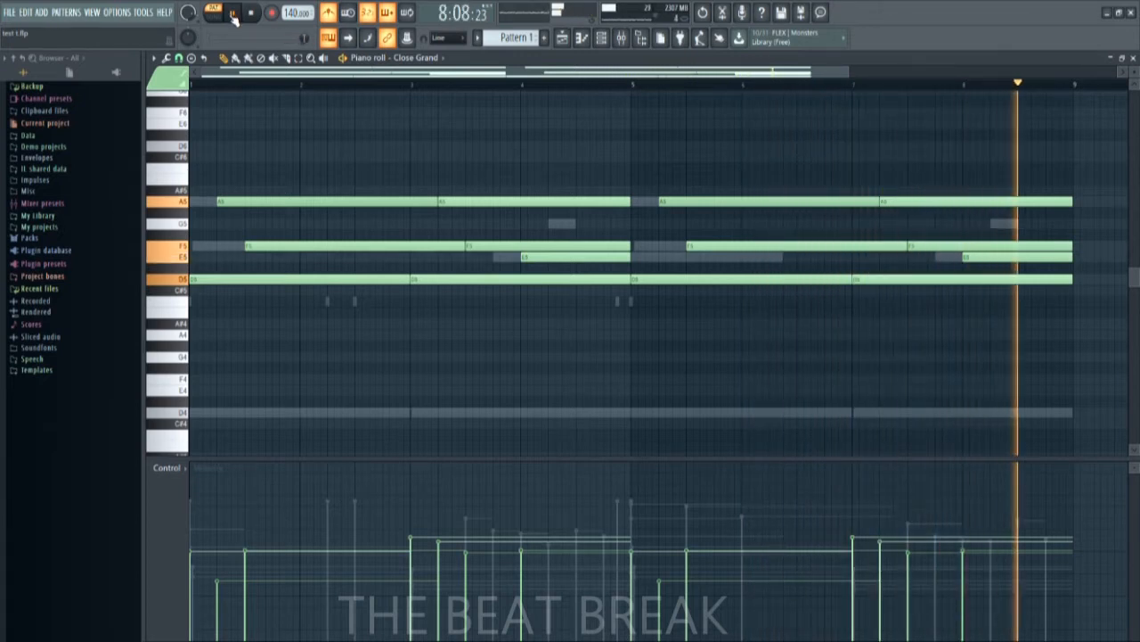
key("space")
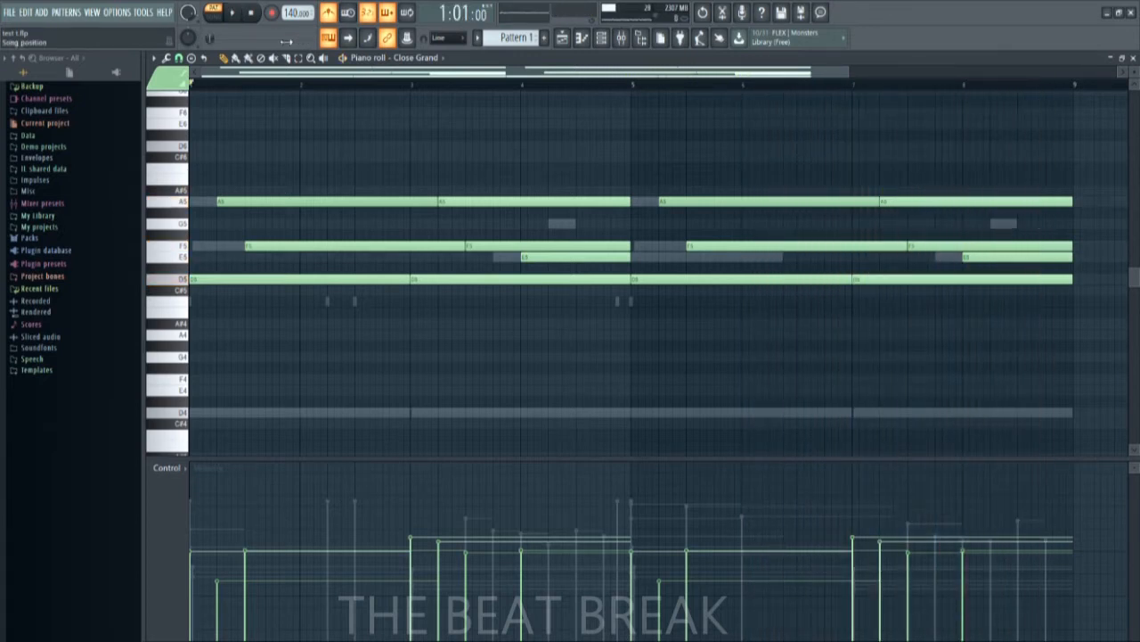
Unmute the Omnisphere channel, show its notes in a maximized piano roll and audition the D5 key
left_click(1122, 58)
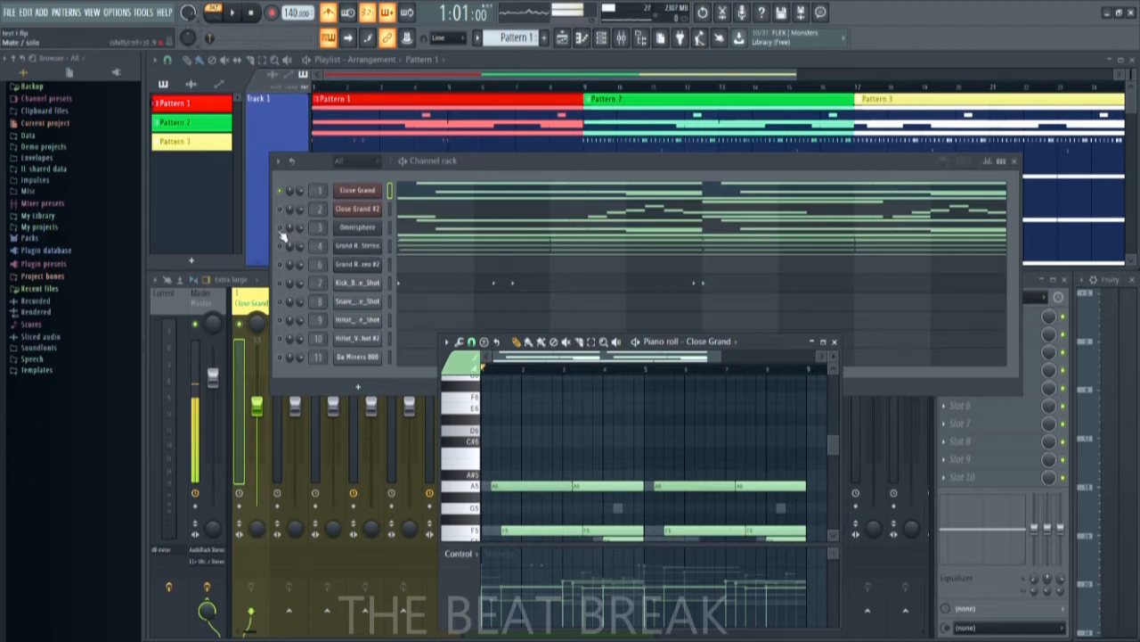
left_click(280, 229)
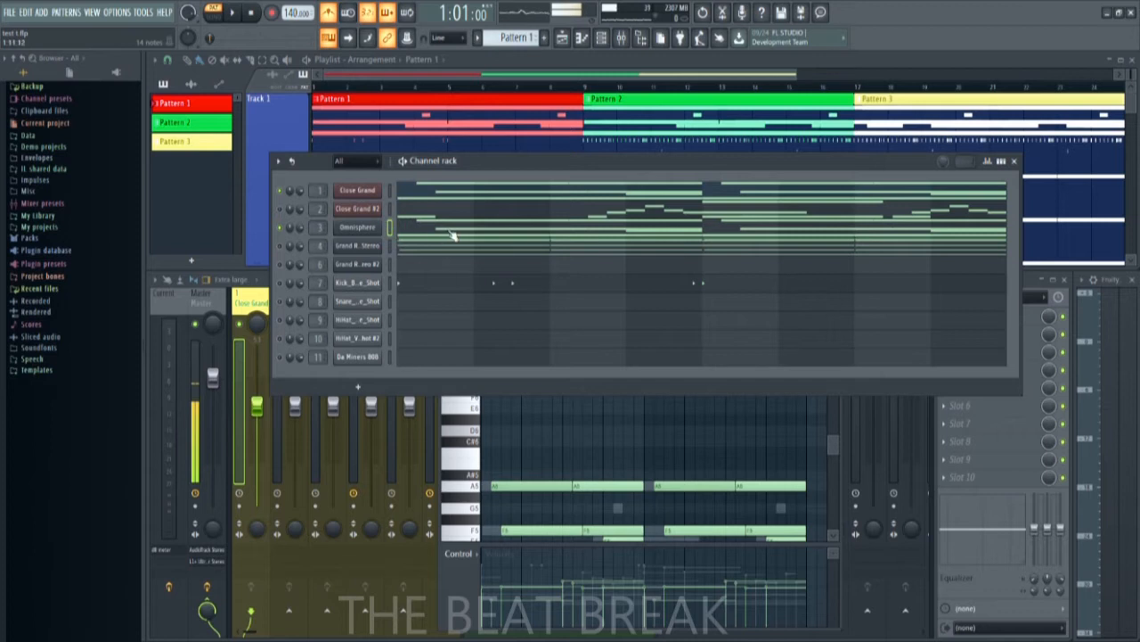
left_click(452, 234)
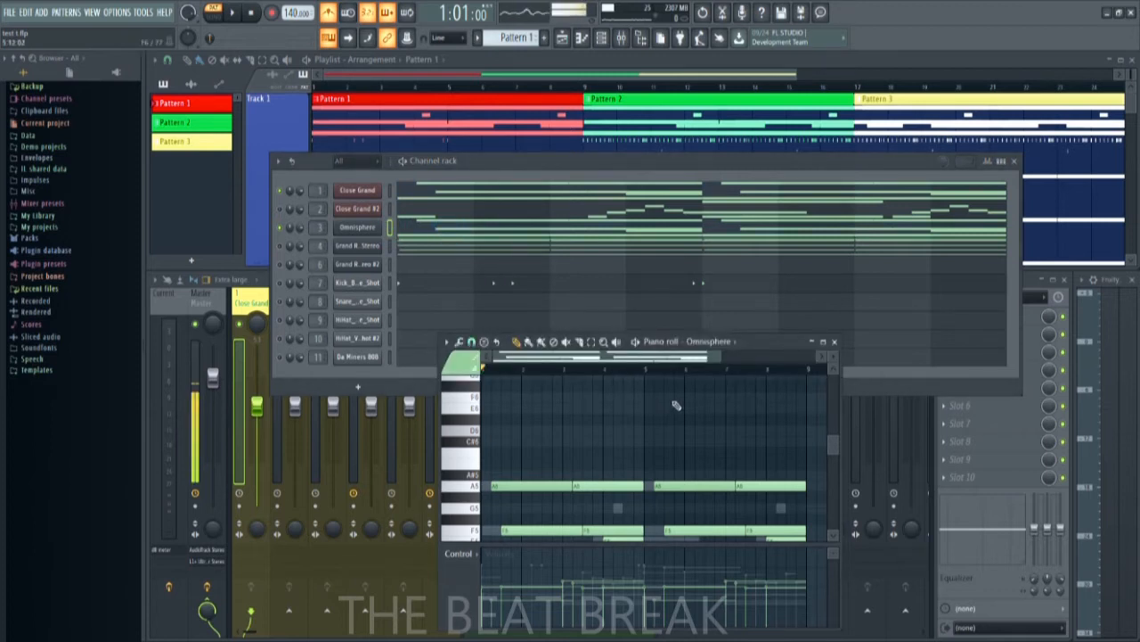
scroll(670, 401, "down", 3)
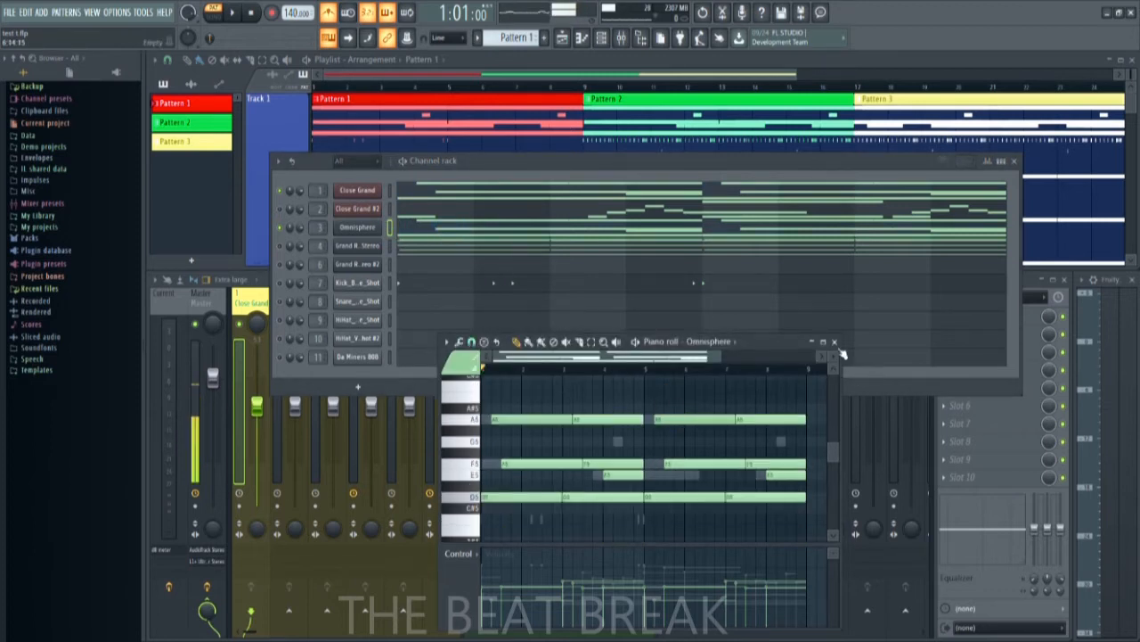
left_click(823, 343)
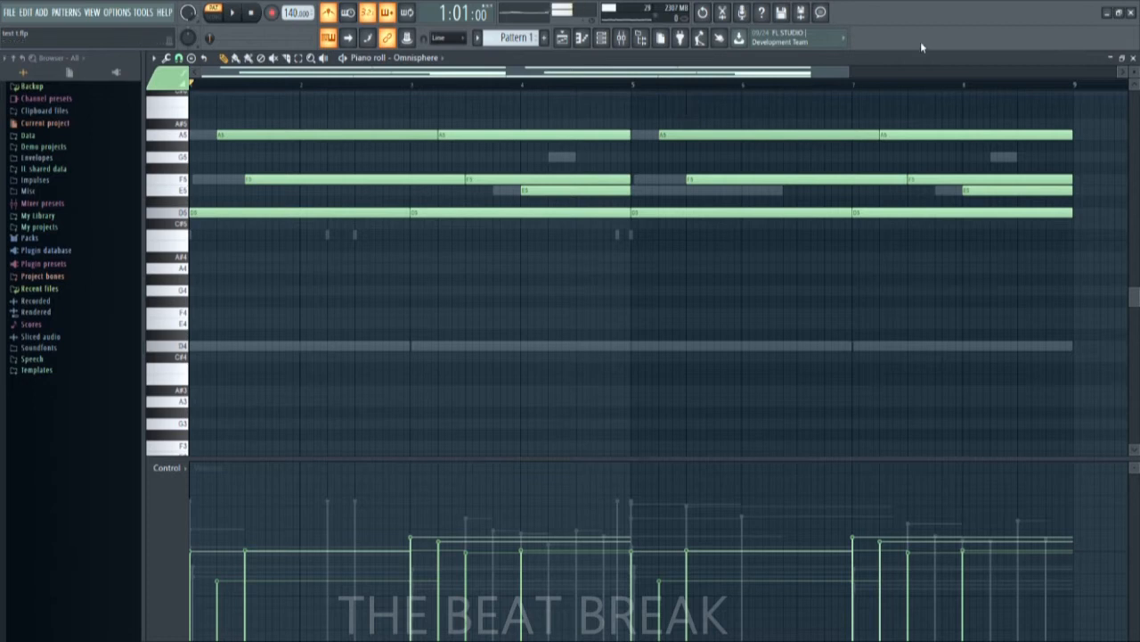
scroll(921, 326, "up", 2)
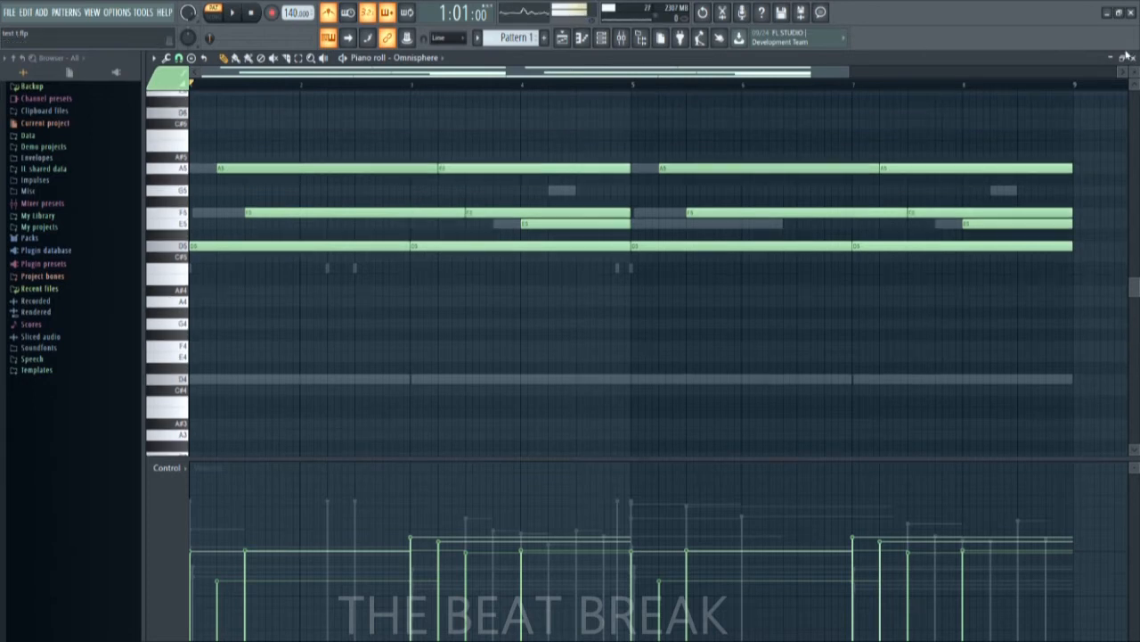
left_click(182, 252)
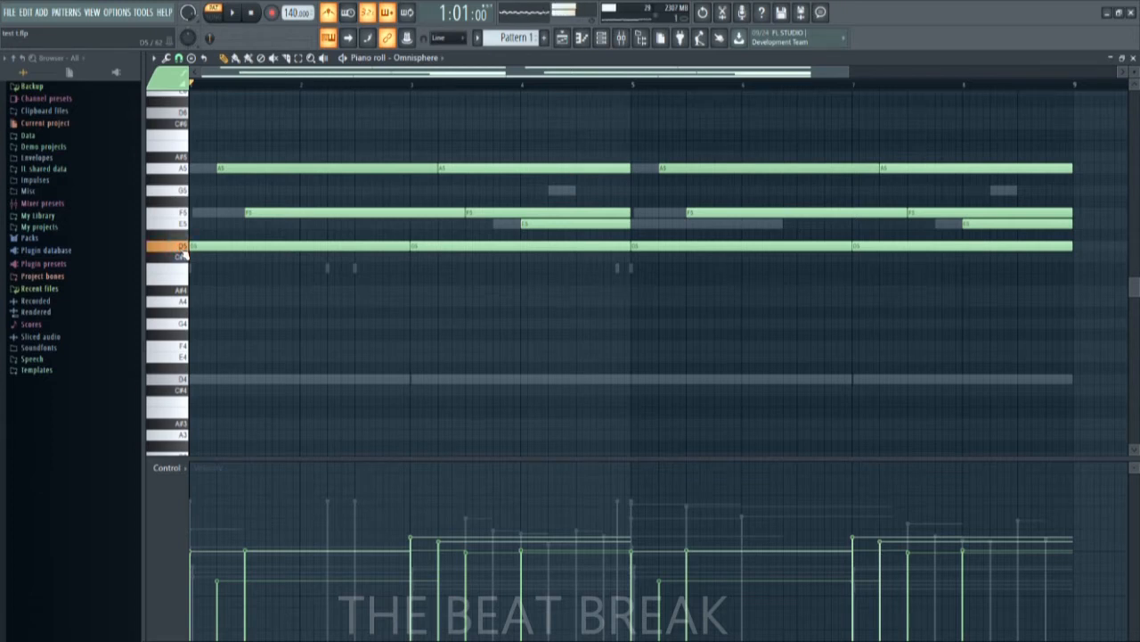
Audition the F5 and A5 keys of the Omnisphere chord
left_click(185, 215)
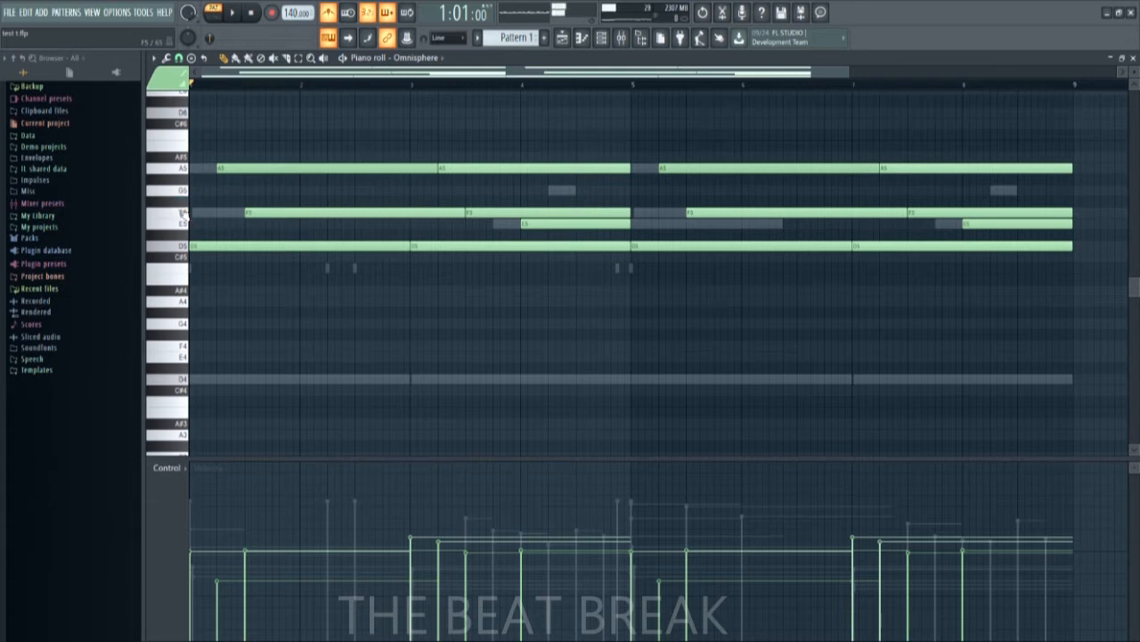
left_click(185, 170)
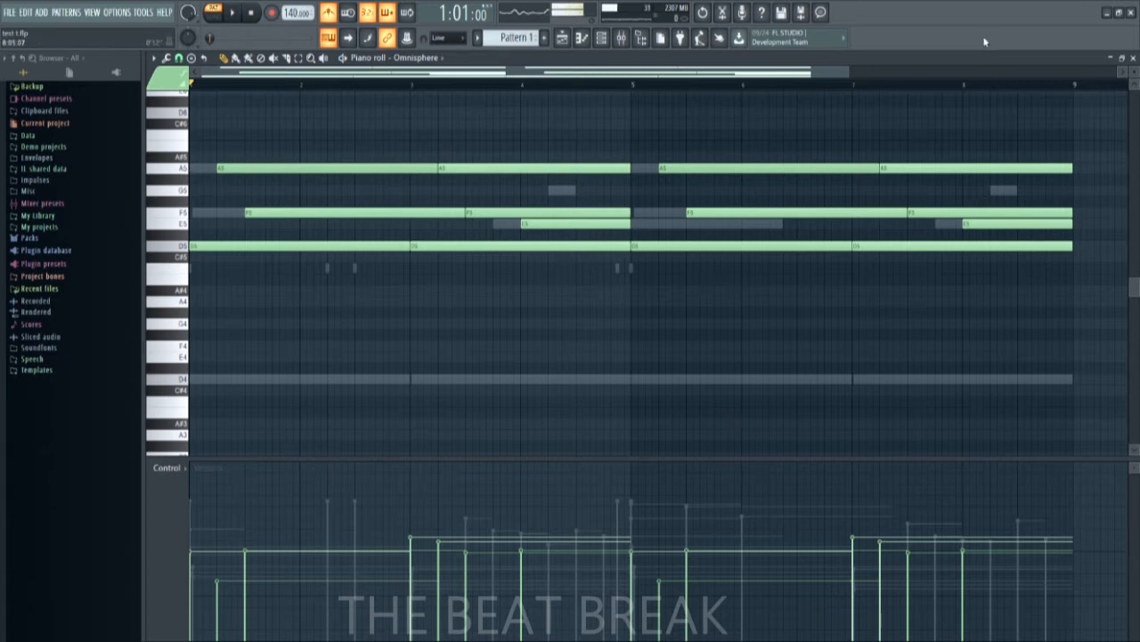
Show the channel rack and look over the channel options, including Copy, for Close Grand and Omnisphere
left_click(602, 38)
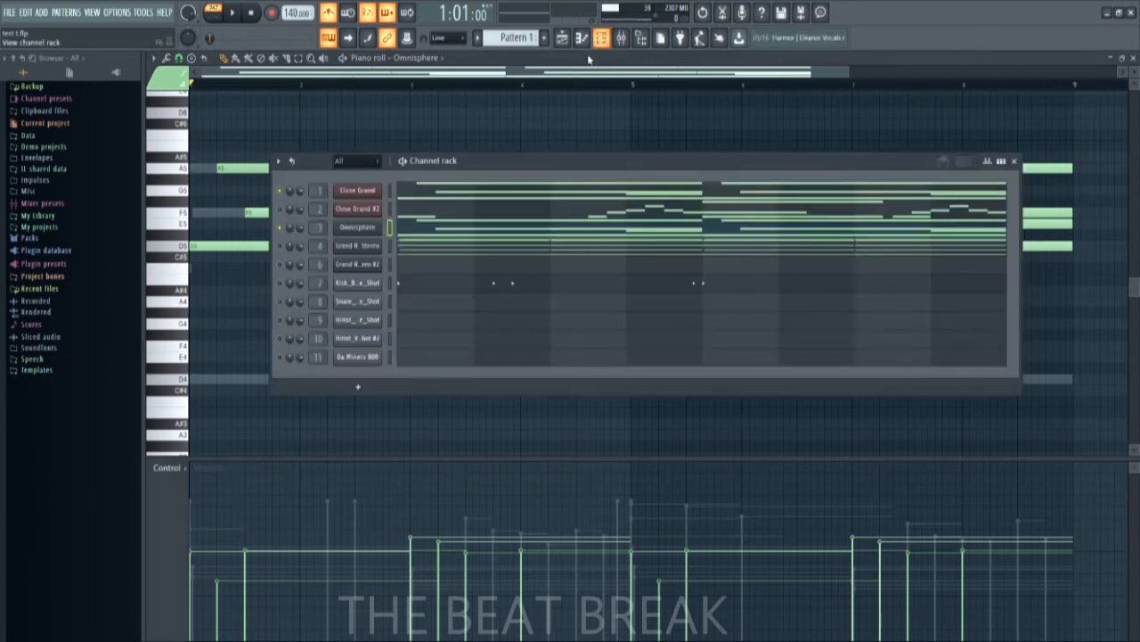
right_click(357, 197)
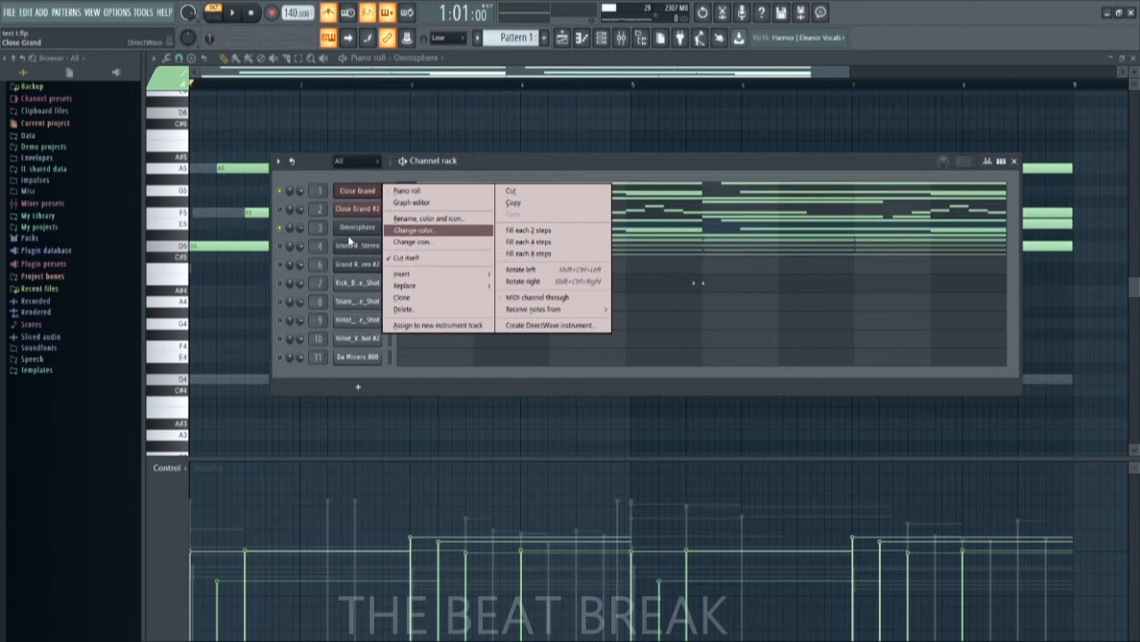
right_click(349, 233)
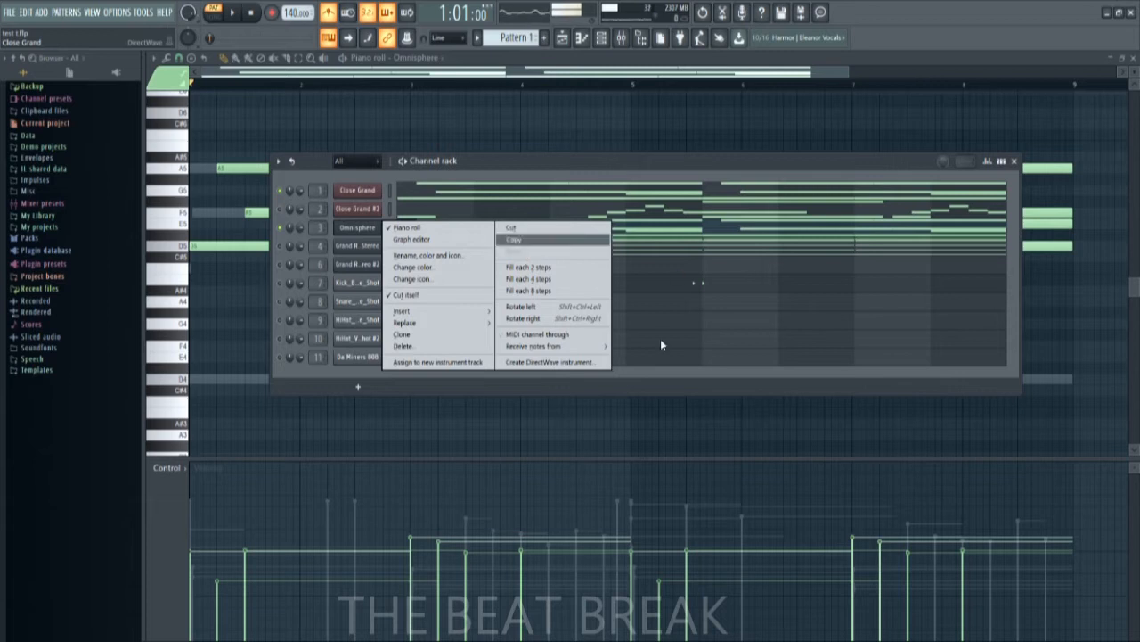
left_click(614, 419)
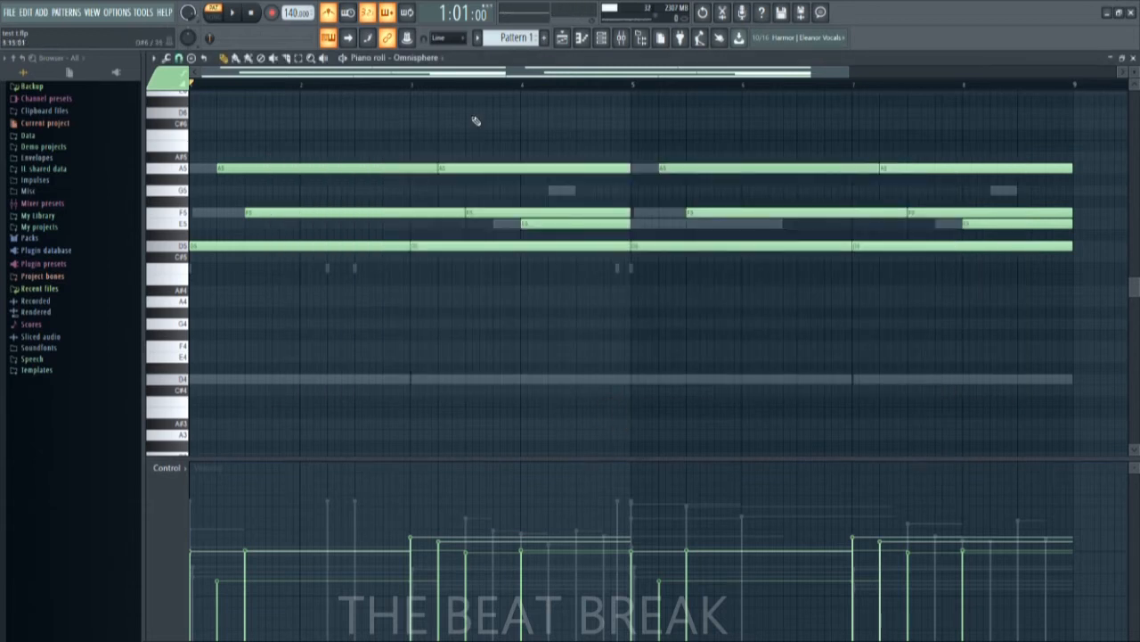
Play Pattern 1 to hear Close Grand and Omnisphere together, and restore the piano roll to its smaller window
left_click(236, 15)
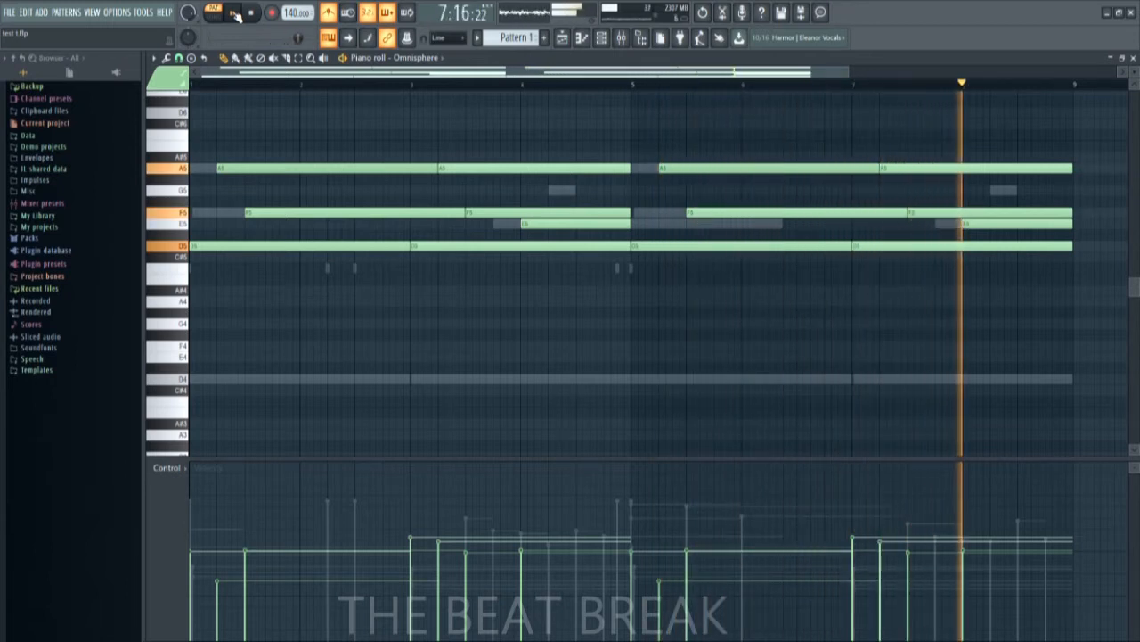
left_click(236, 15)
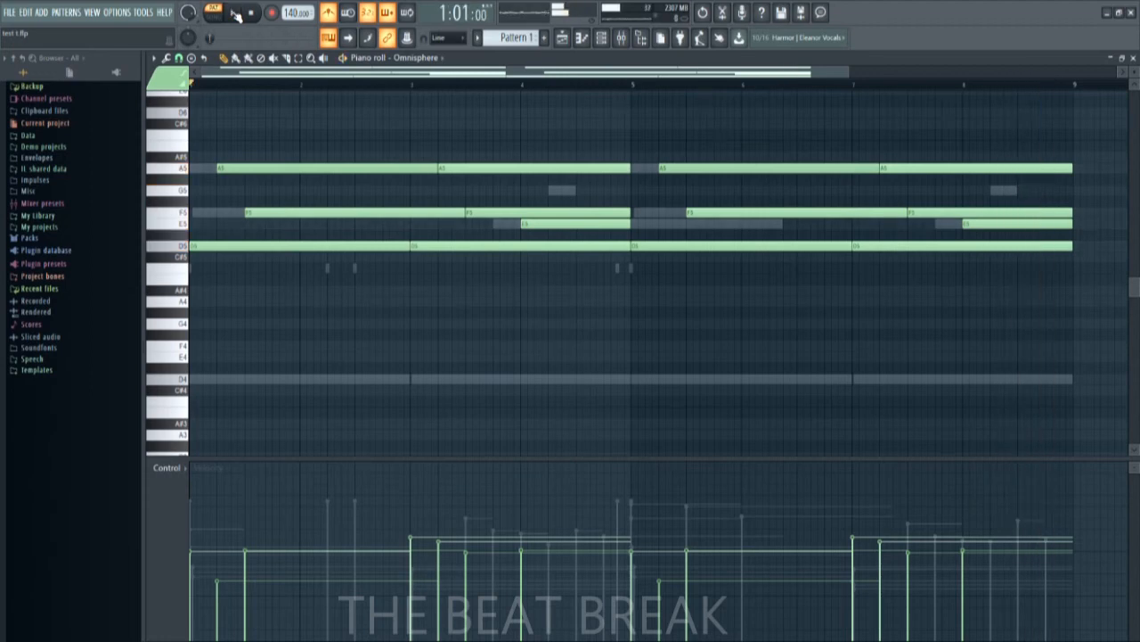
left_click(1123, 58)
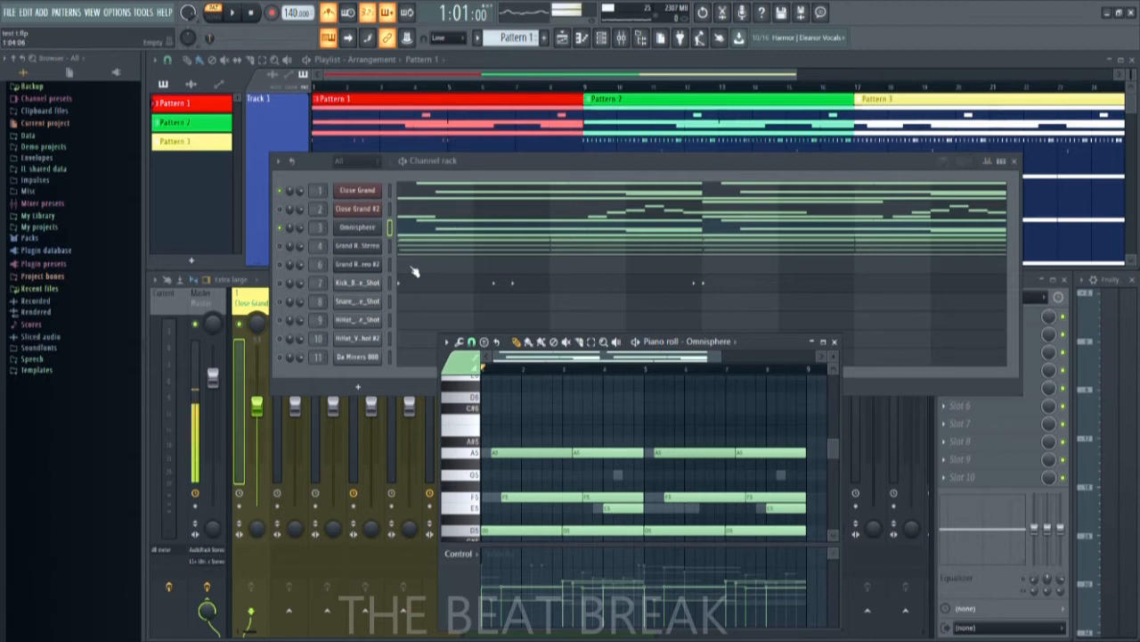
Unmute the Grand Rhapsody Piano Stereo channel and show its full note range in a maximized piano roll
left_click(279, 247)
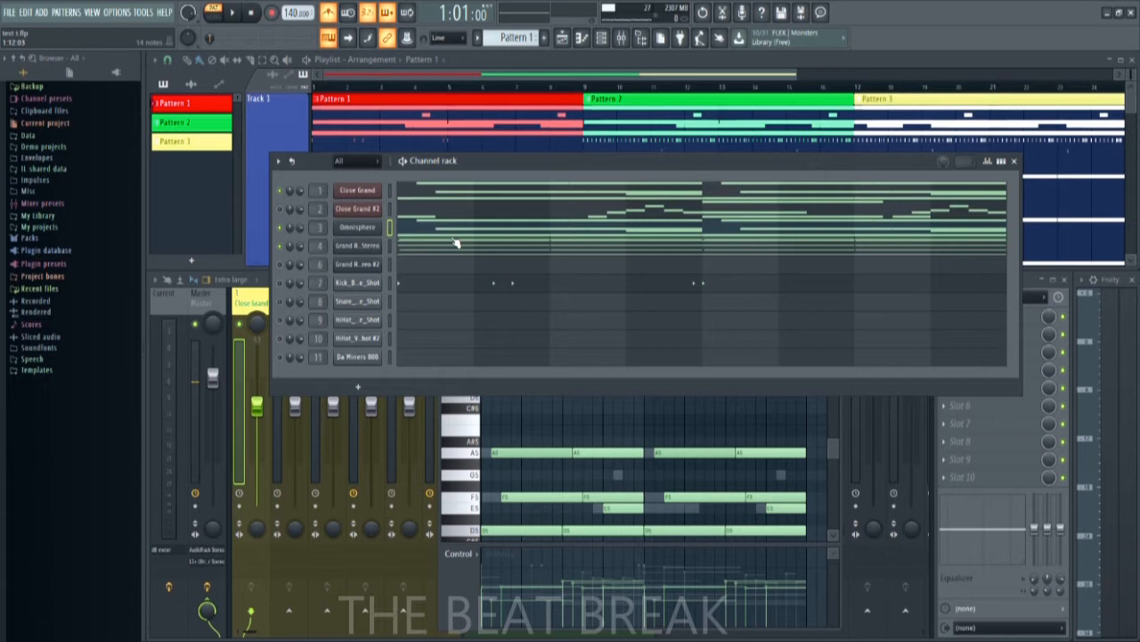
left_click(457, 253)
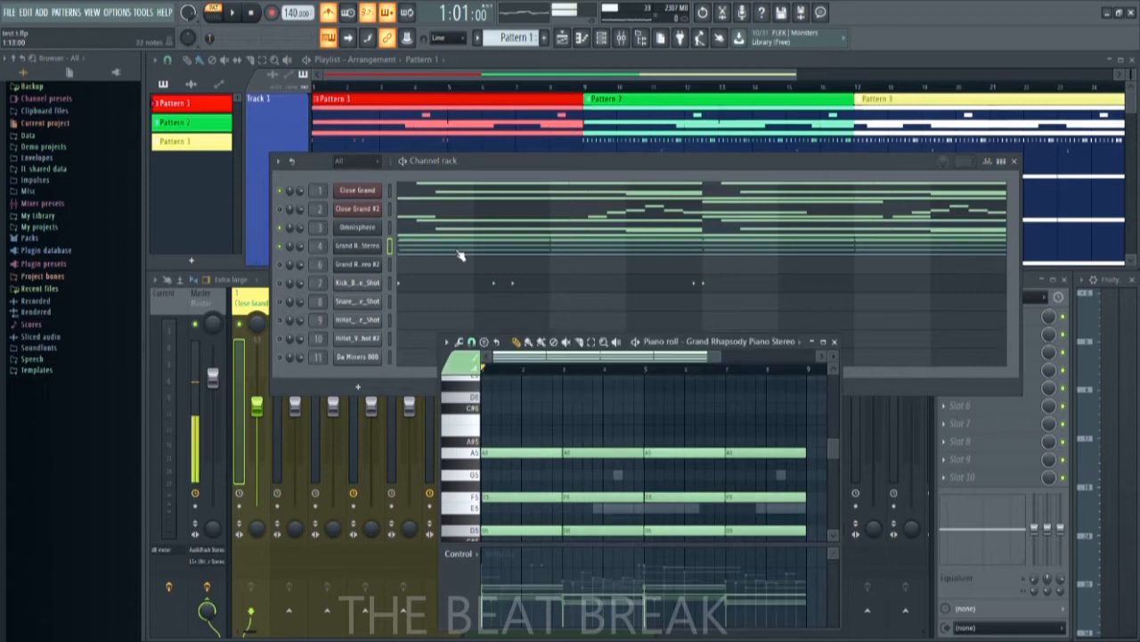
right_click(640, 408, "ctrl")
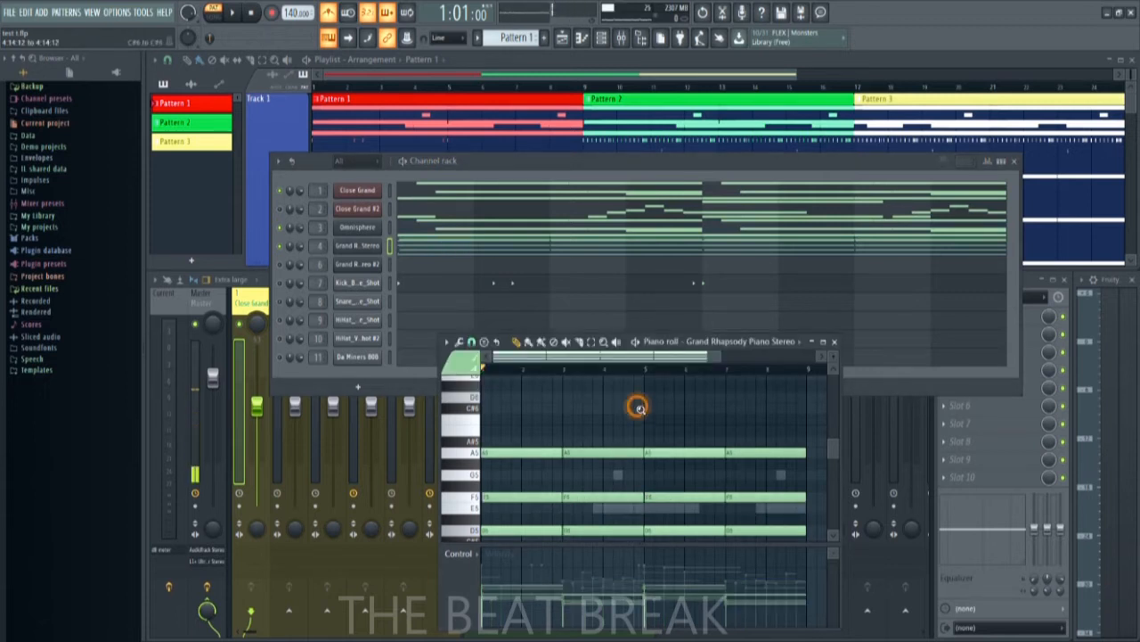
left_click(825, 344)
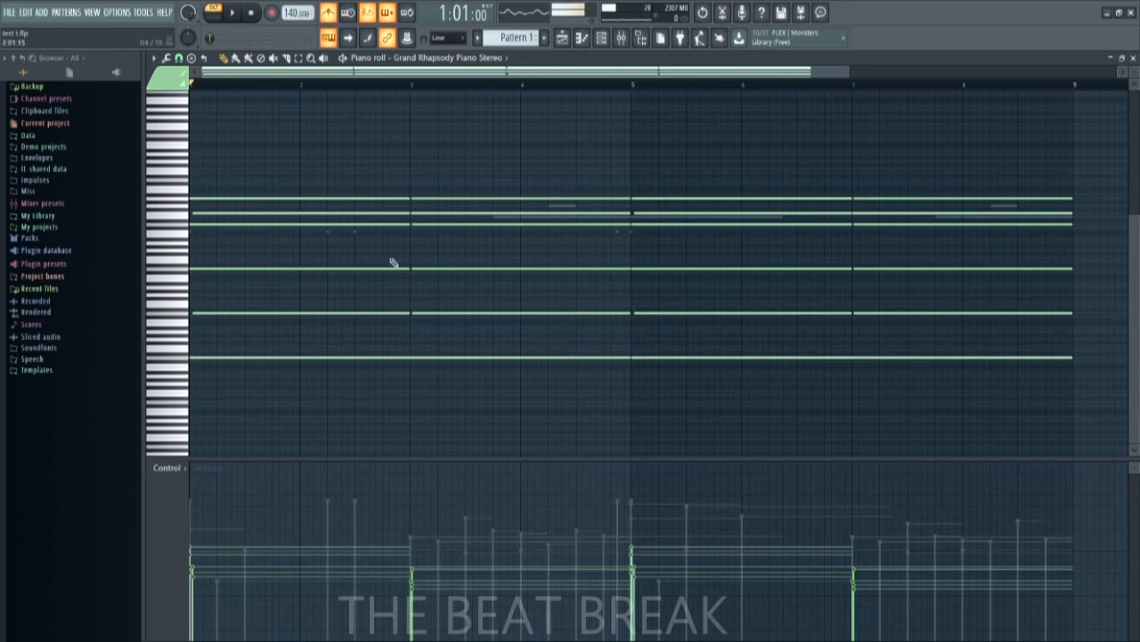
right_click(927, 168, "ctrl")
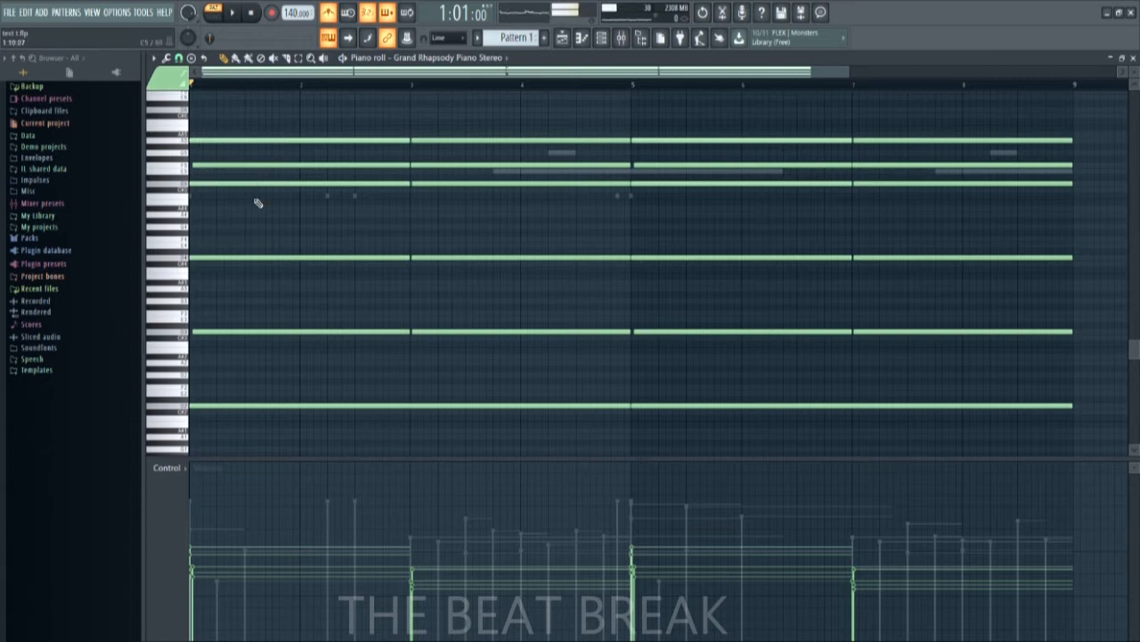
Audition the Grand Rhapsody Piano Stereo chord notes, including the lowest D
key("x")
key("v")
key("n")
key("space")
left_click(184, 408)
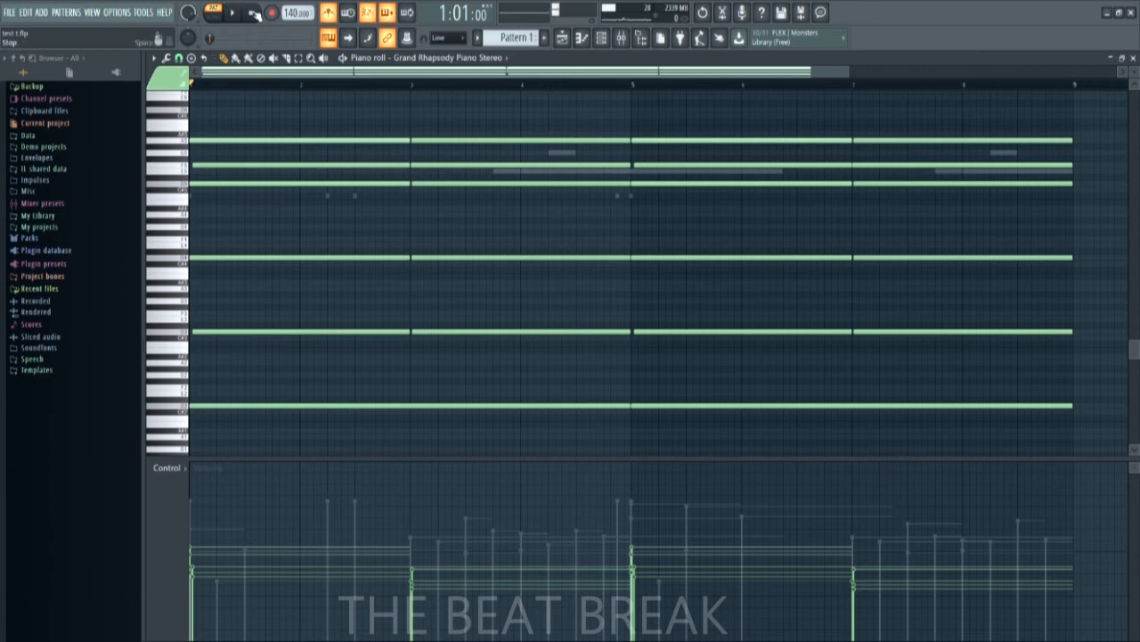
Play Pattern 1 with Grand Rhapsody Piano Stereo included, restoring the piano roll to its smaller window, and stop playback
left_click(234, 15)
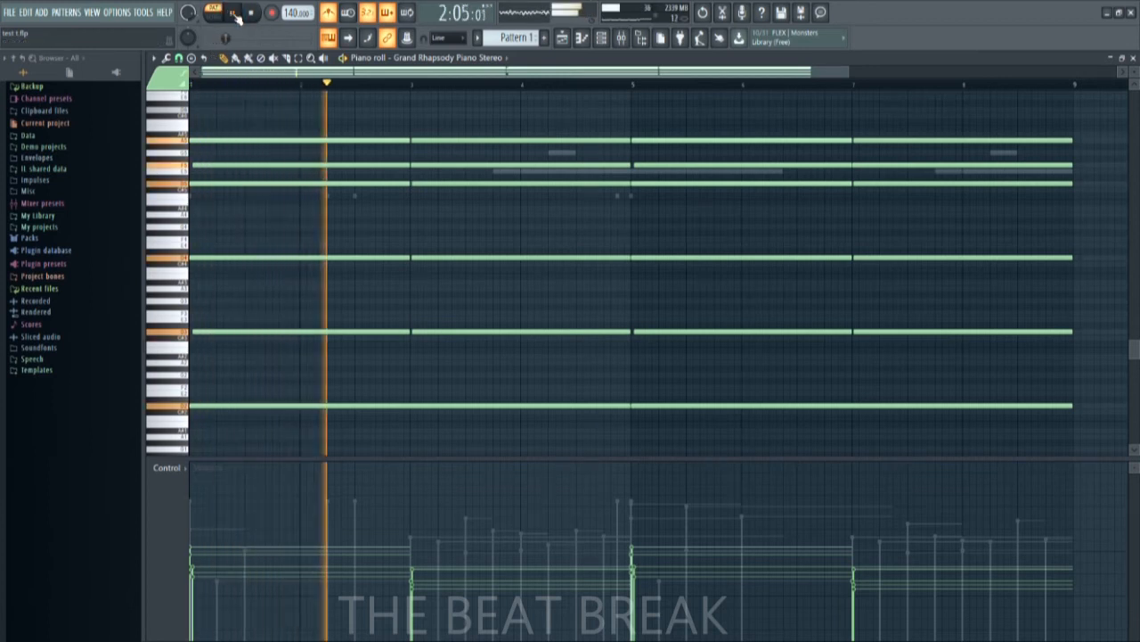
left_click(1124, 58)
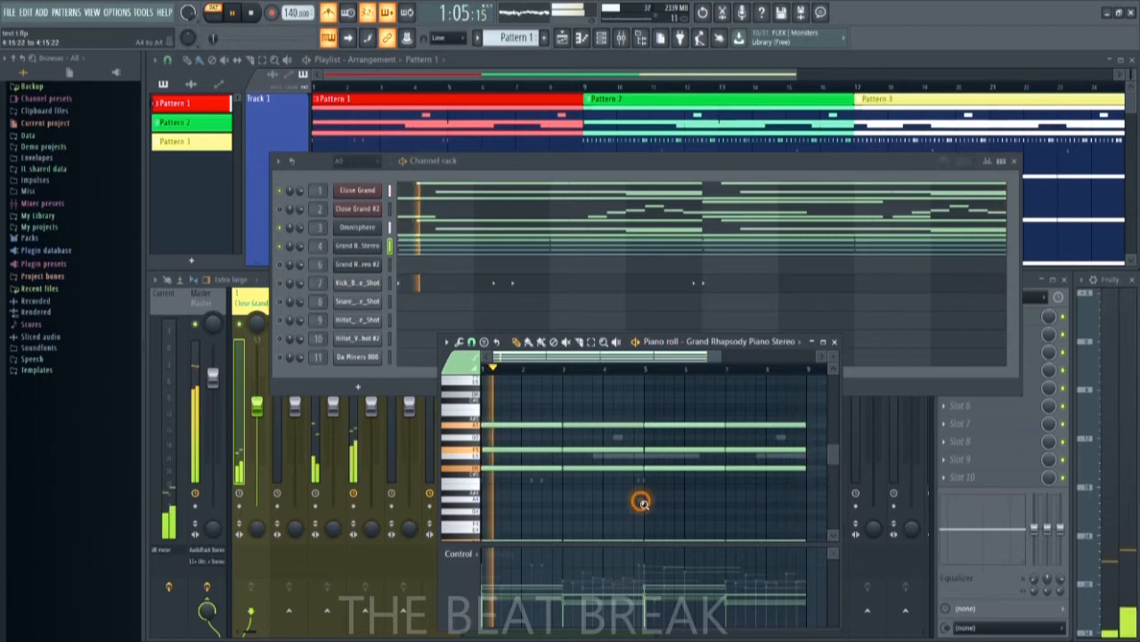
scroll(644, 499, "down", 2)
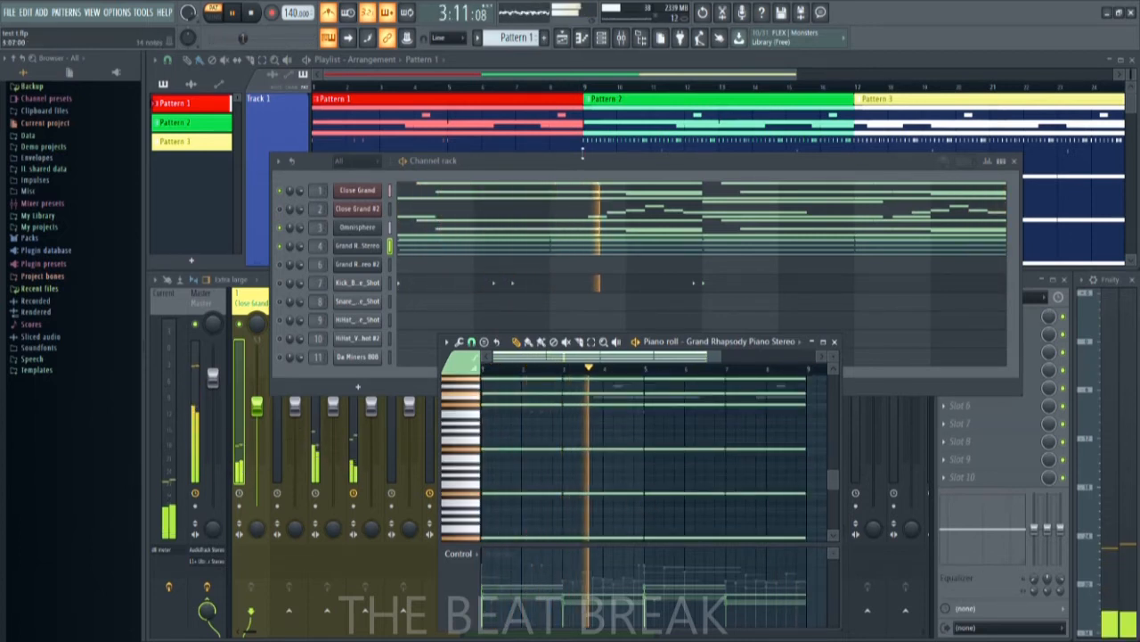
key("space")
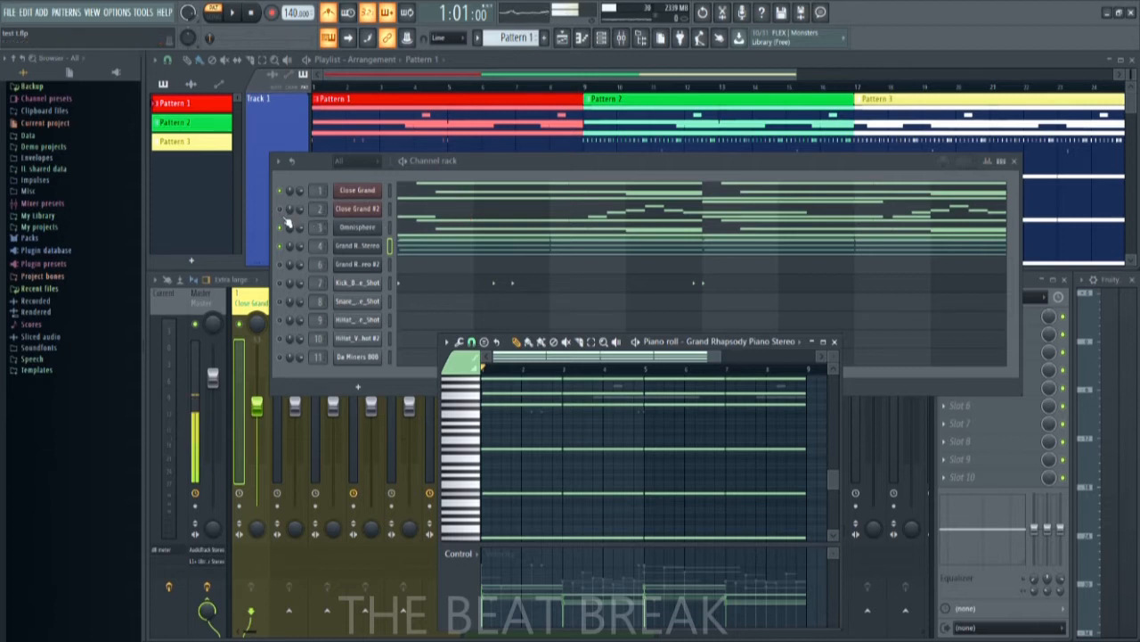
Unmute the Close Grand #2 channel and show its melody notes close up in a maximized piano roll
left_click(282, 211)
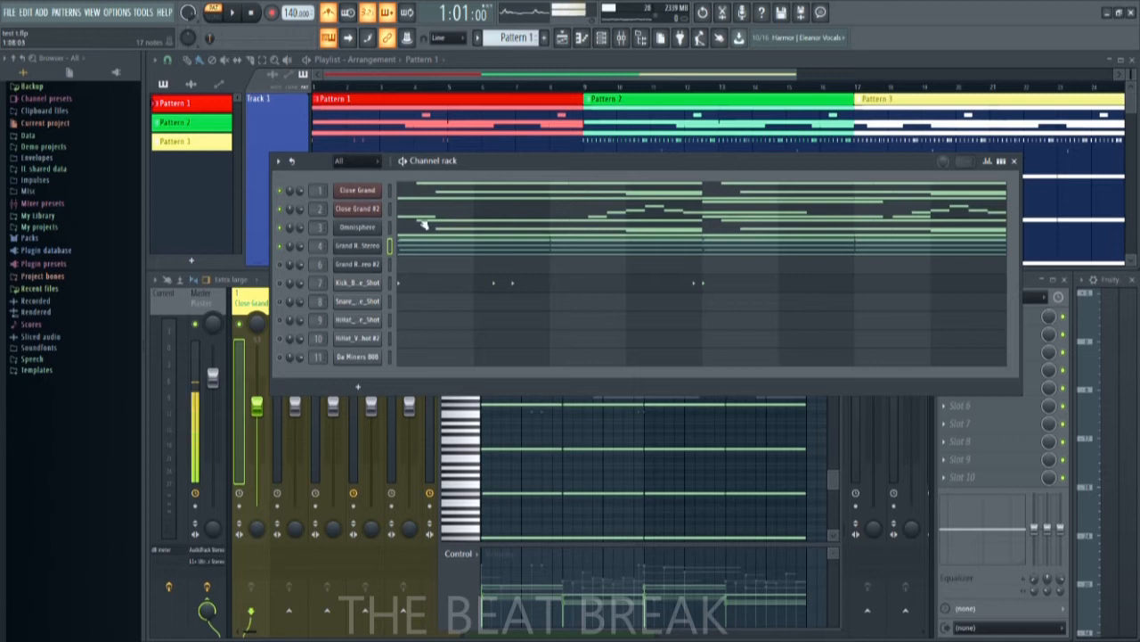
left_click(437, 205)
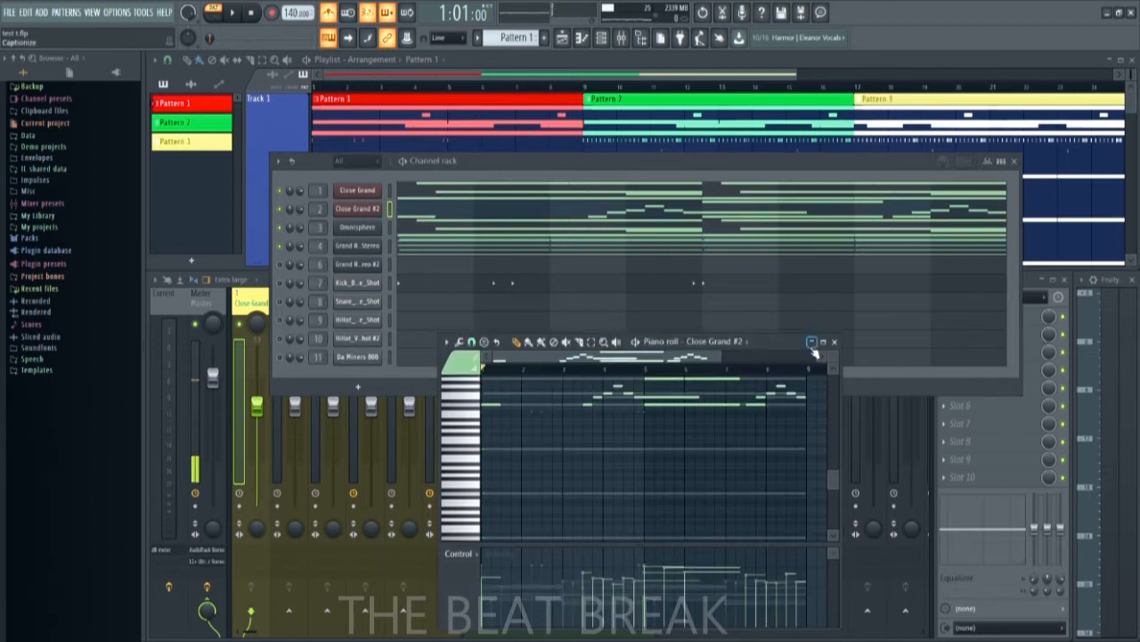
left_click(822, 341)
left_click(596, 359)
right_click(596, 358, "ctrl")
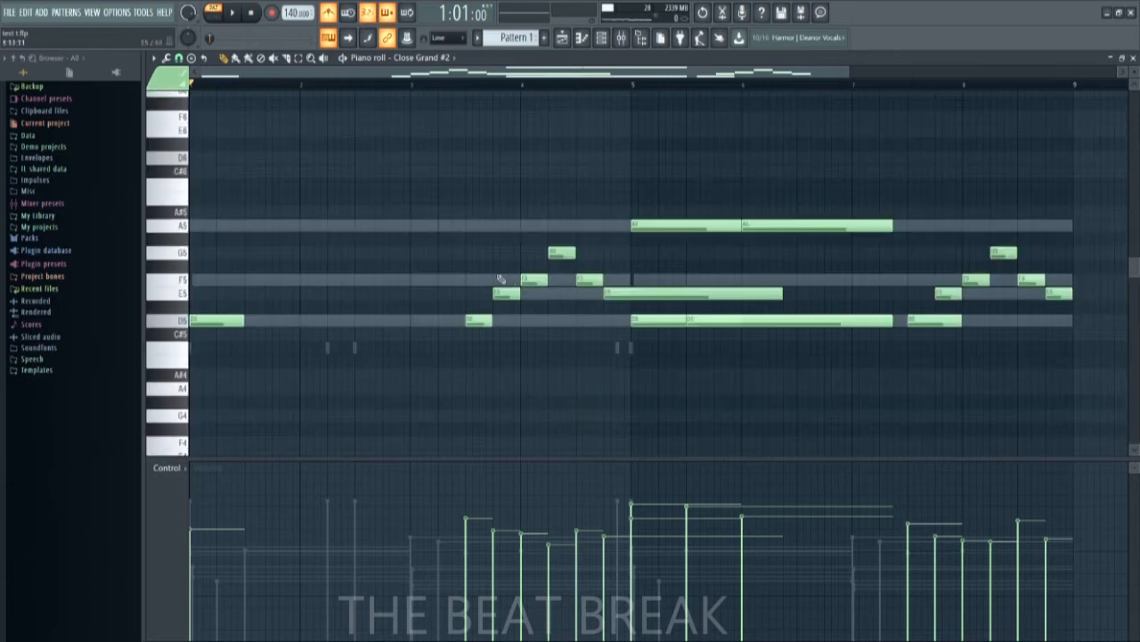
Audition the D5 key of Close Grand #2, play Pattern 1 to hear its melody, and restore the smaller piano roll
left_click(177, 323)
left_click(178, 329)
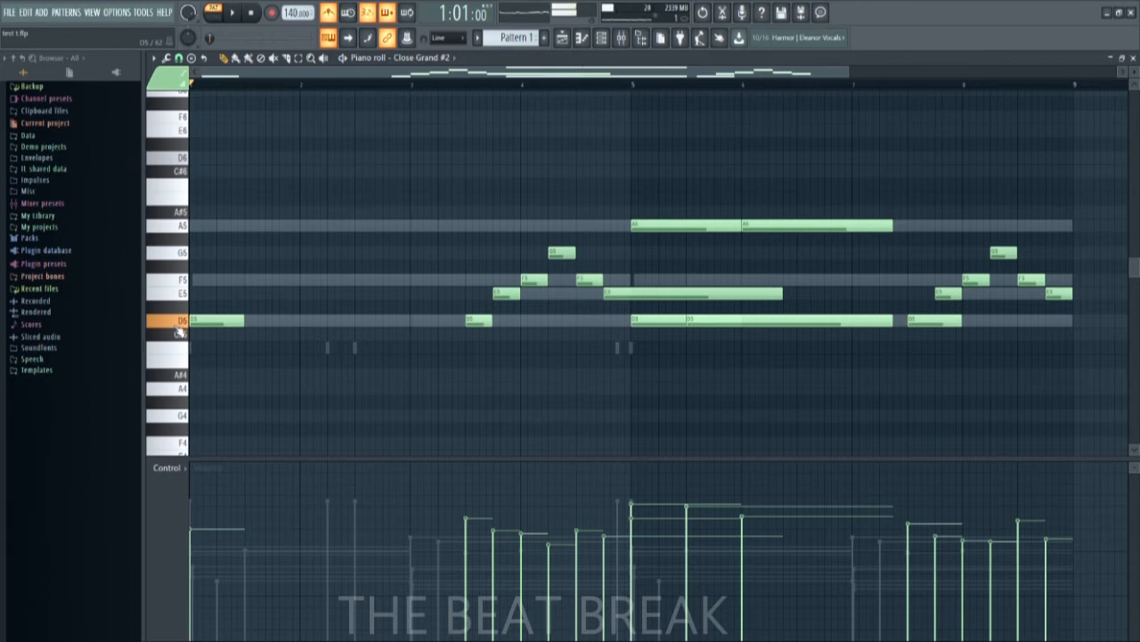
left_click(239, 15)
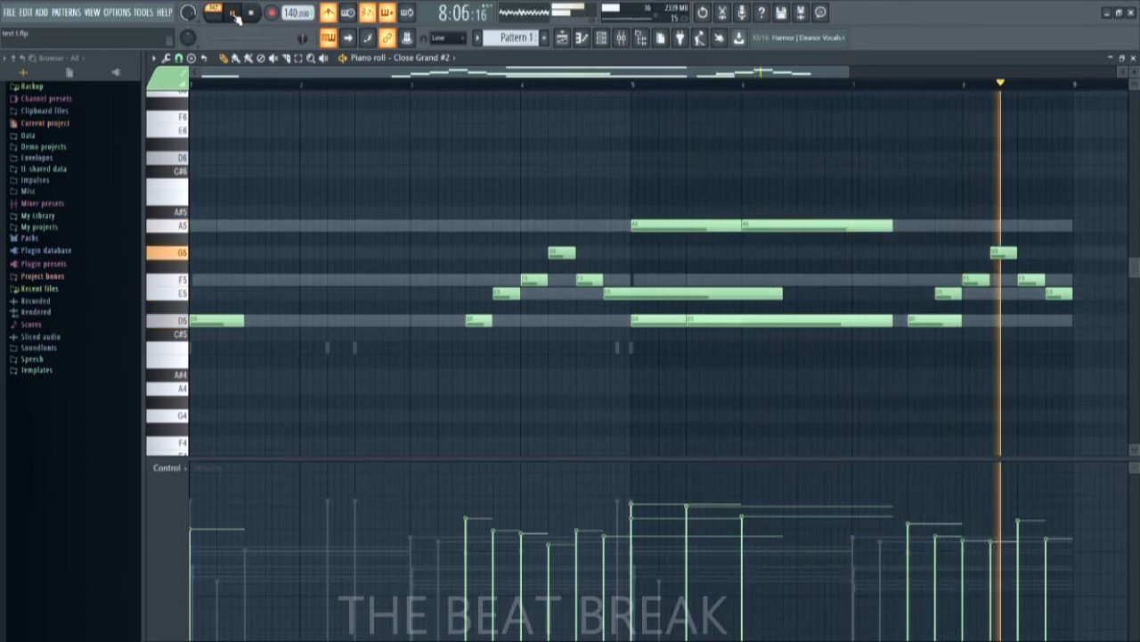
left_click(235, 15)
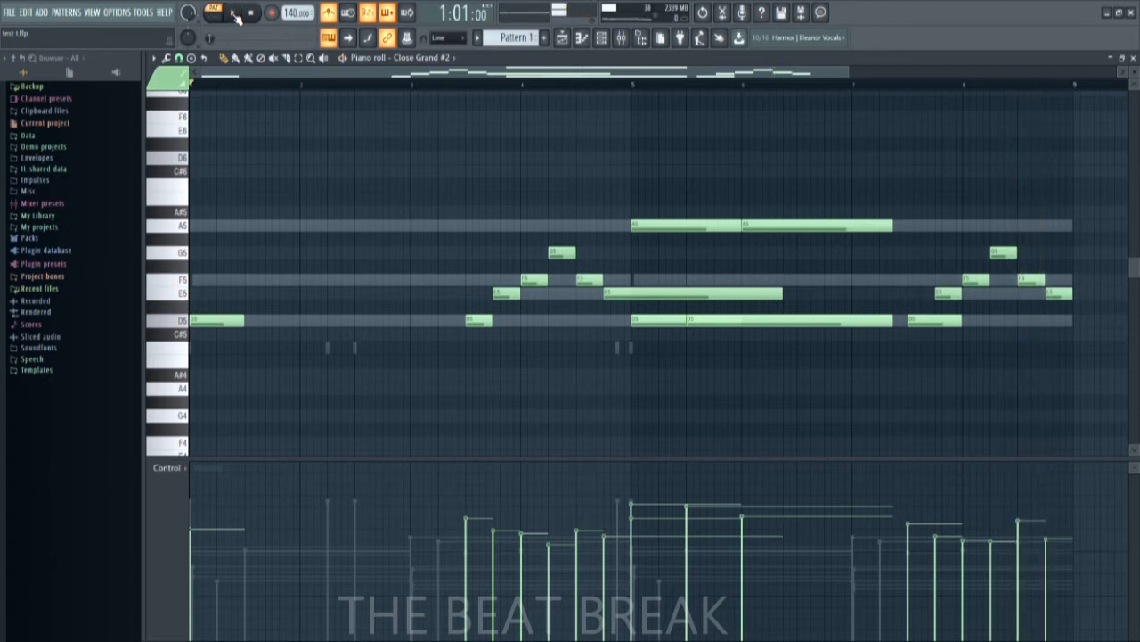
left_click(1118, 59)
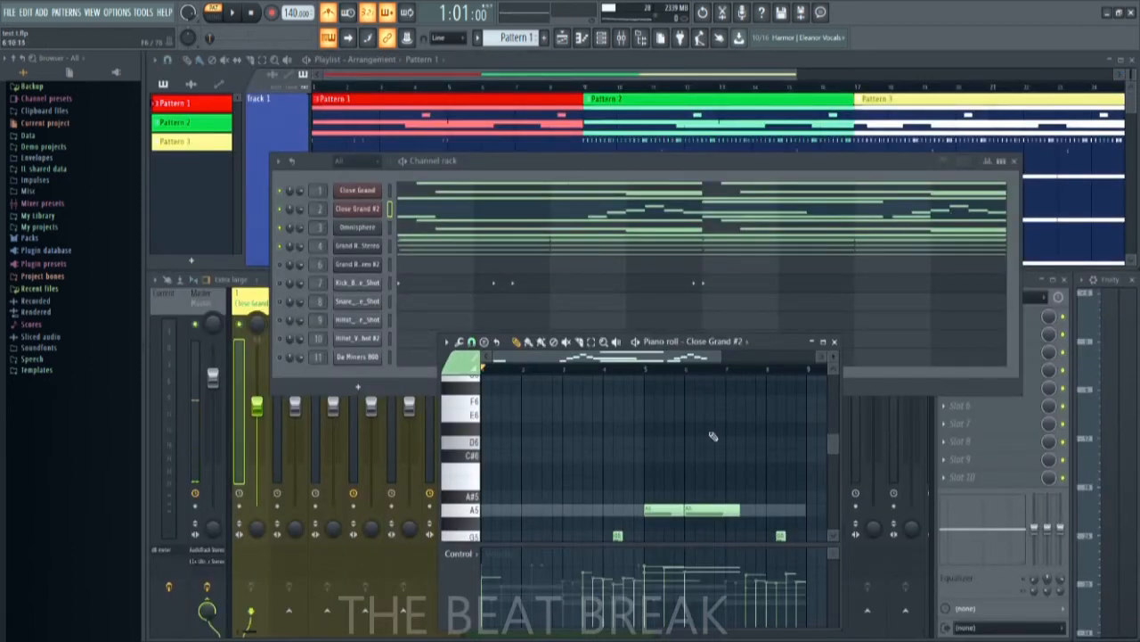
scroll(690, 461, "down", 3)
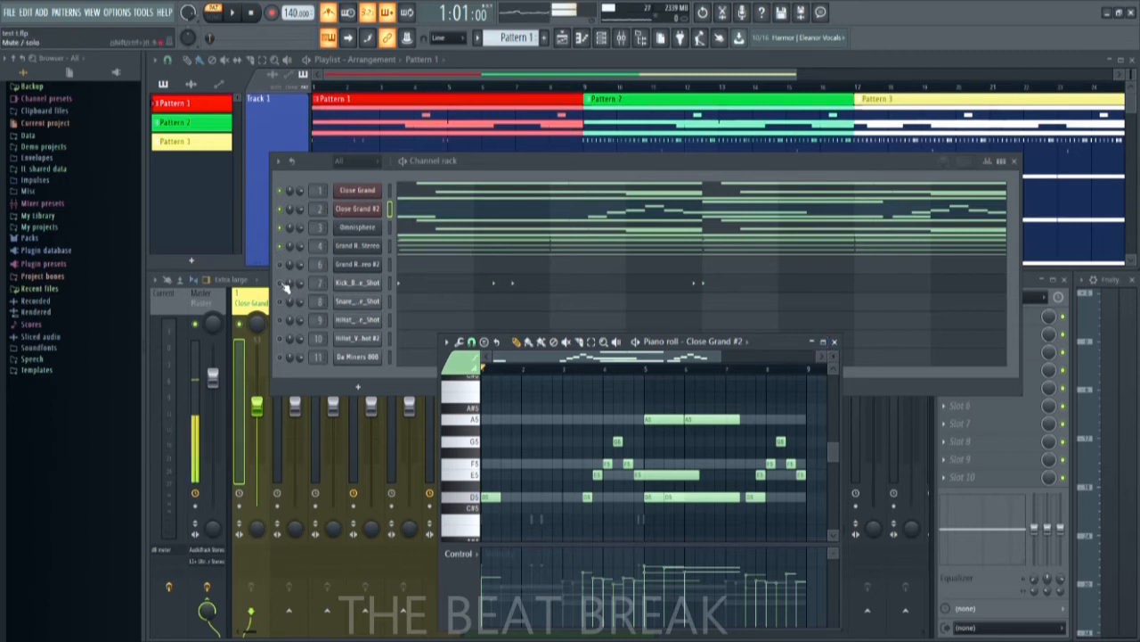
Unmute the Kick_Bar_One_Shot channel and show its notes in the piano roll
left_click(282, 284)
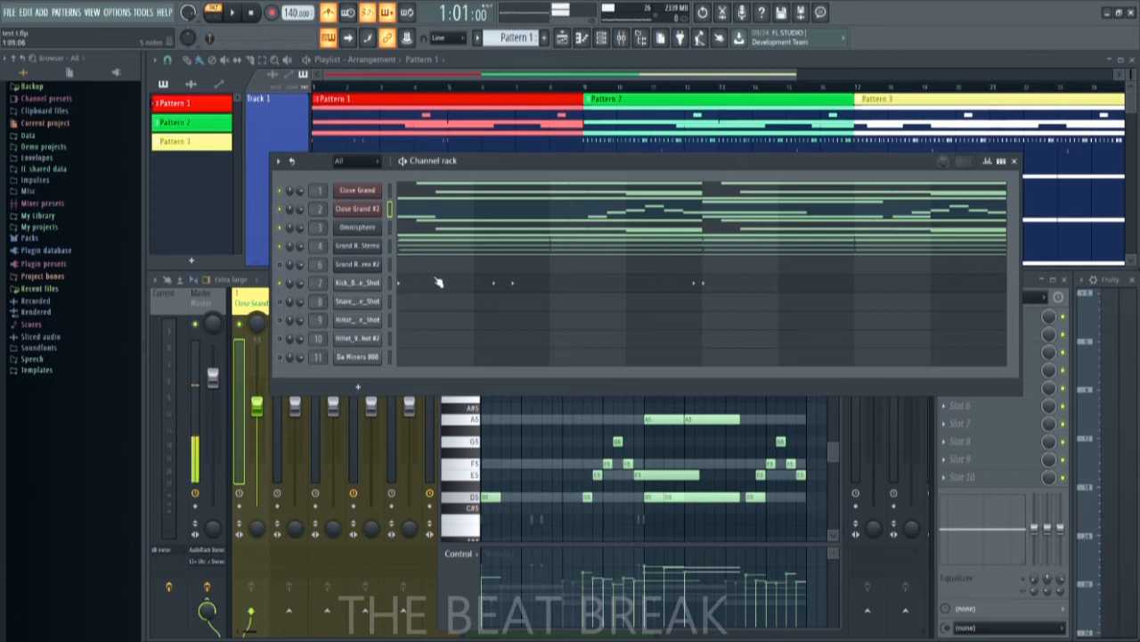
left_click(453, 285)
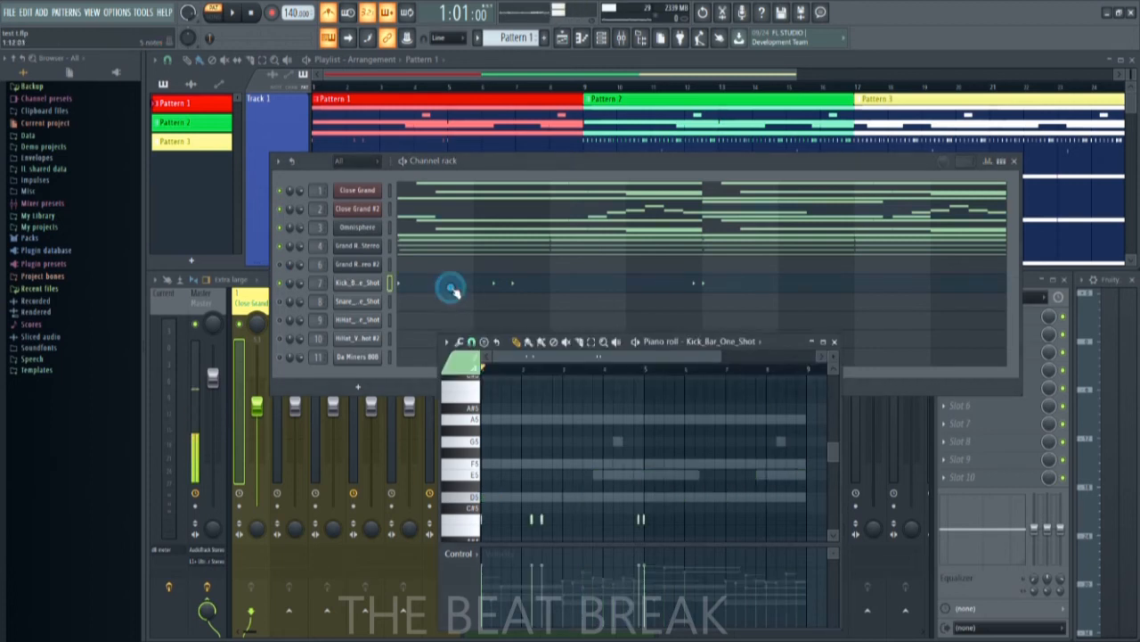
scroll(572, 445, "down", 3)
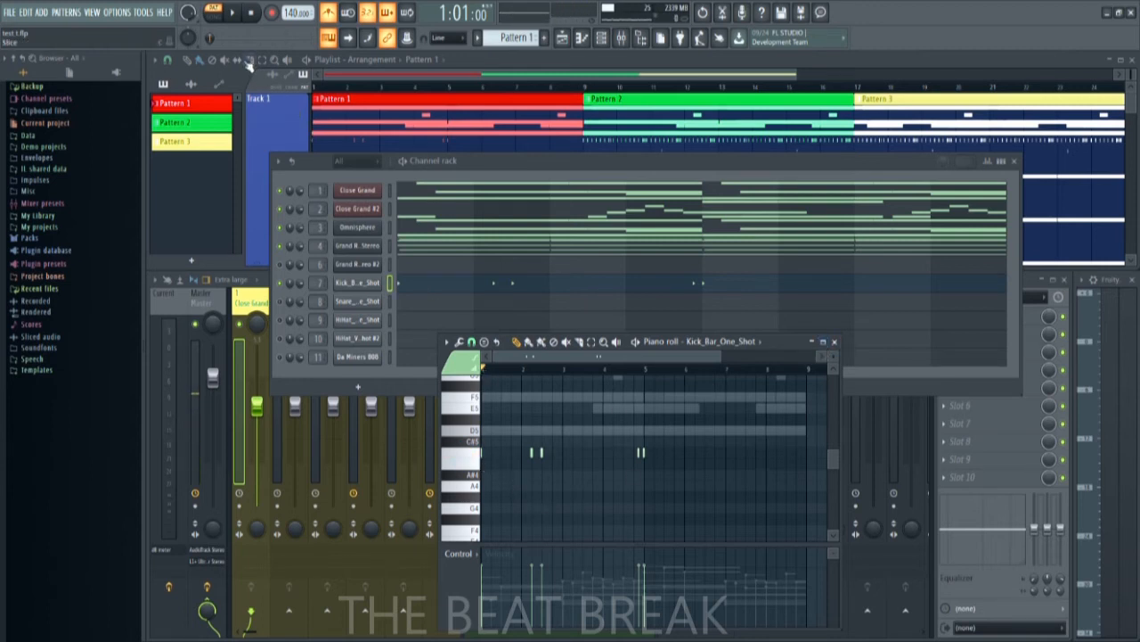
Turn off the metronome and play Pattern 1 to listen to the kick with the melodic channels
key("space")
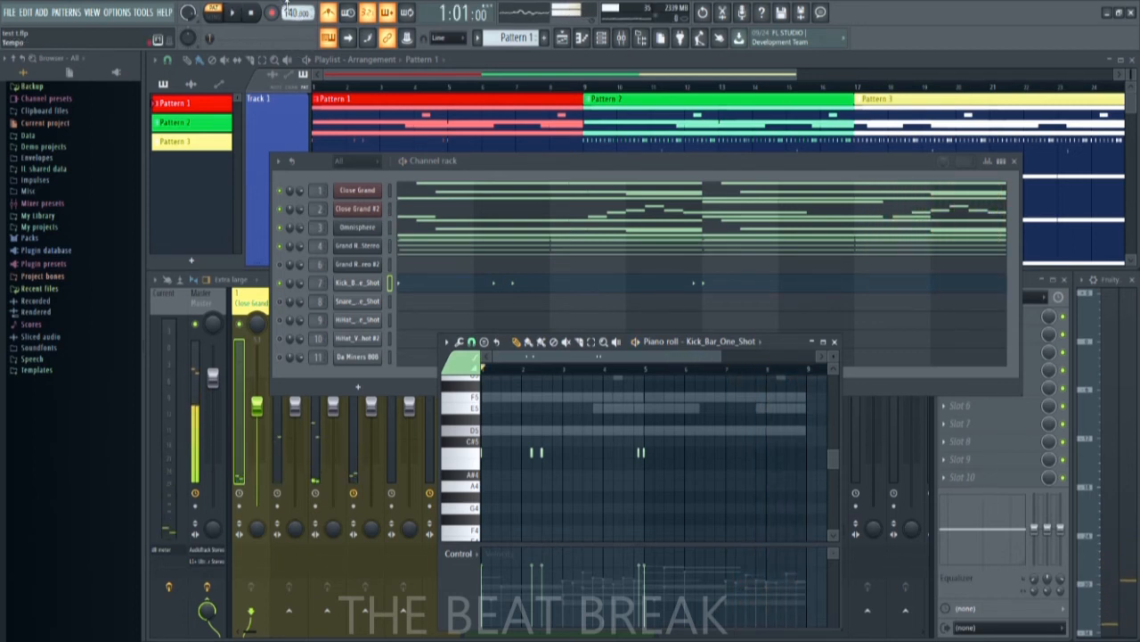
left_click(330, 12)
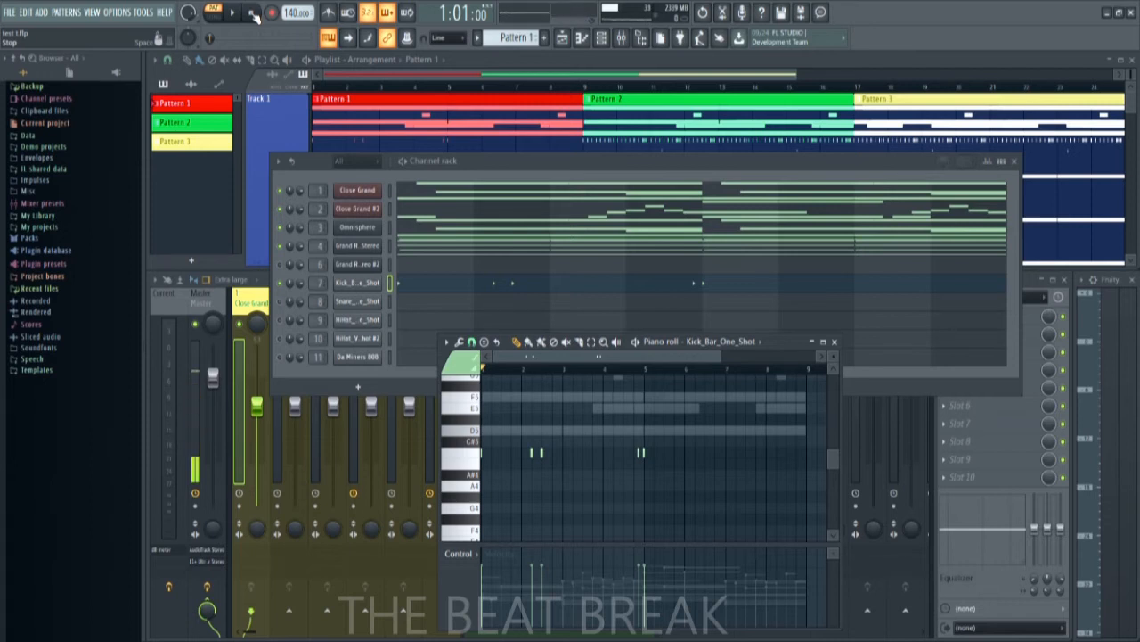
left_click(237, 15)
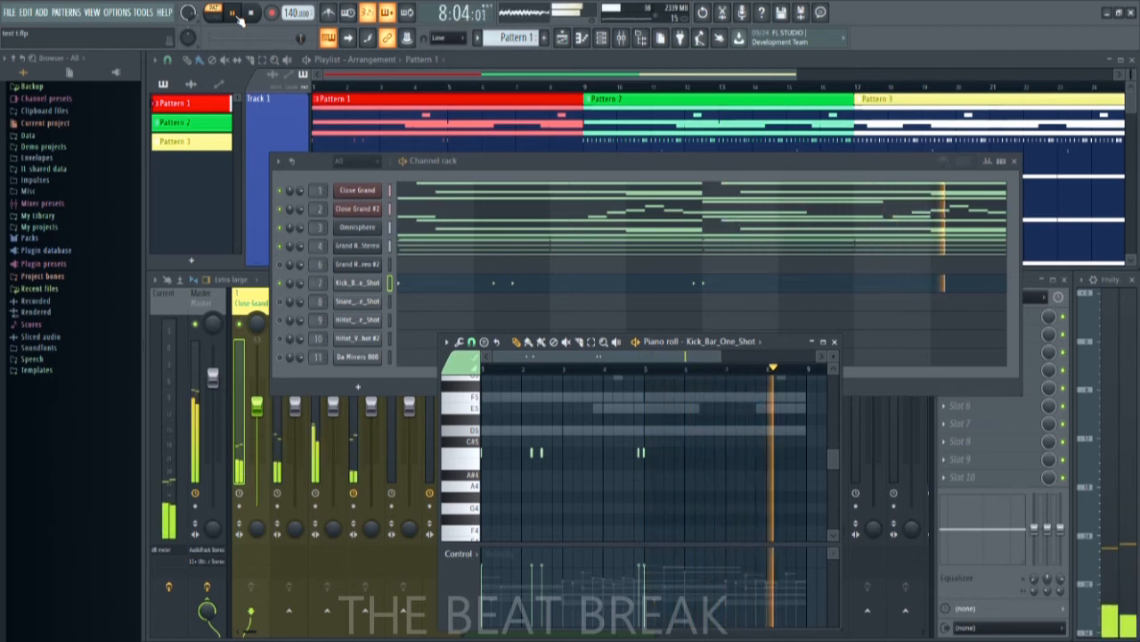
left_click(237, 14)
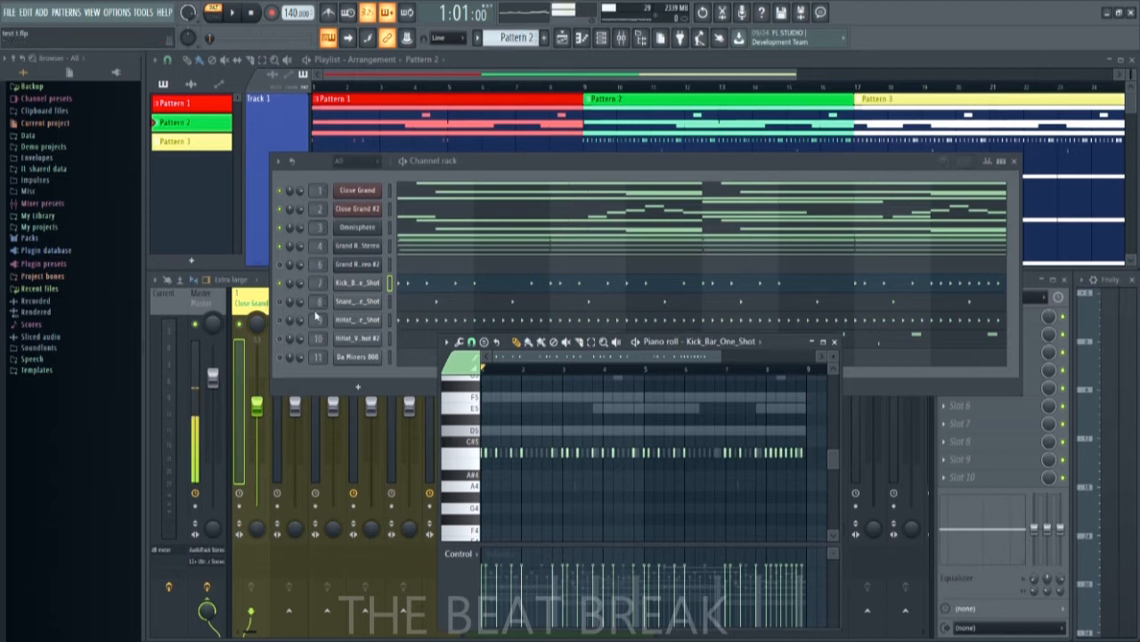
Mute the kick, unmute the Snare_Analog_Mission_One_Shot channel, and show its notes in a maximized piano roll
left_click(280, 283)
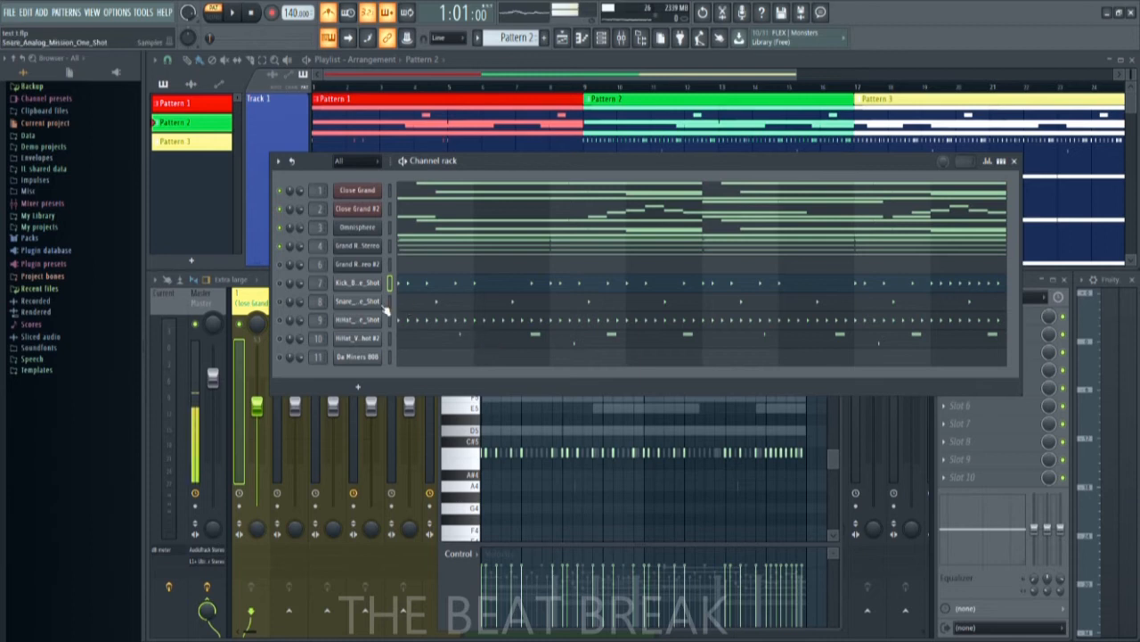
left_click(279, 303)
left_click(426, 301)
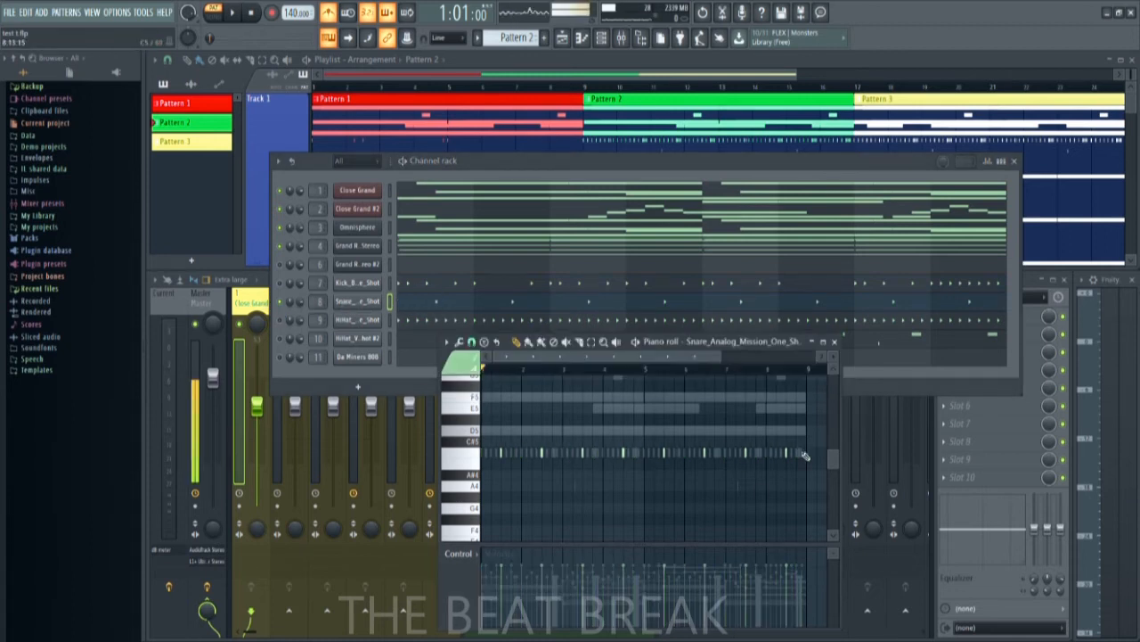
left_click(822, 341)
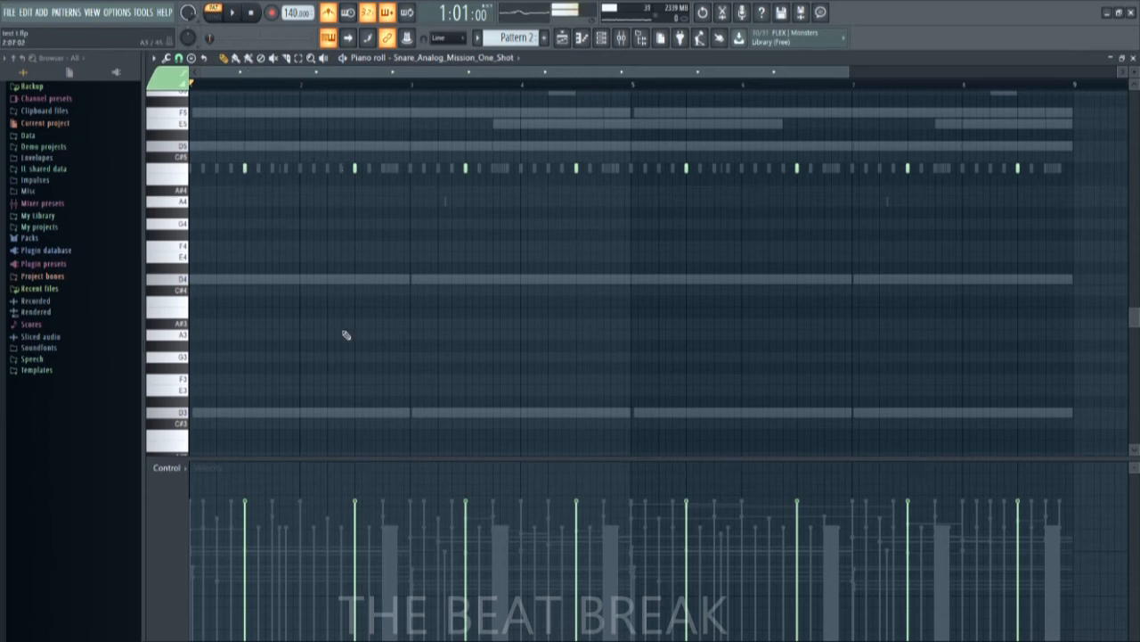
scroll(347, 330, "up", 3)
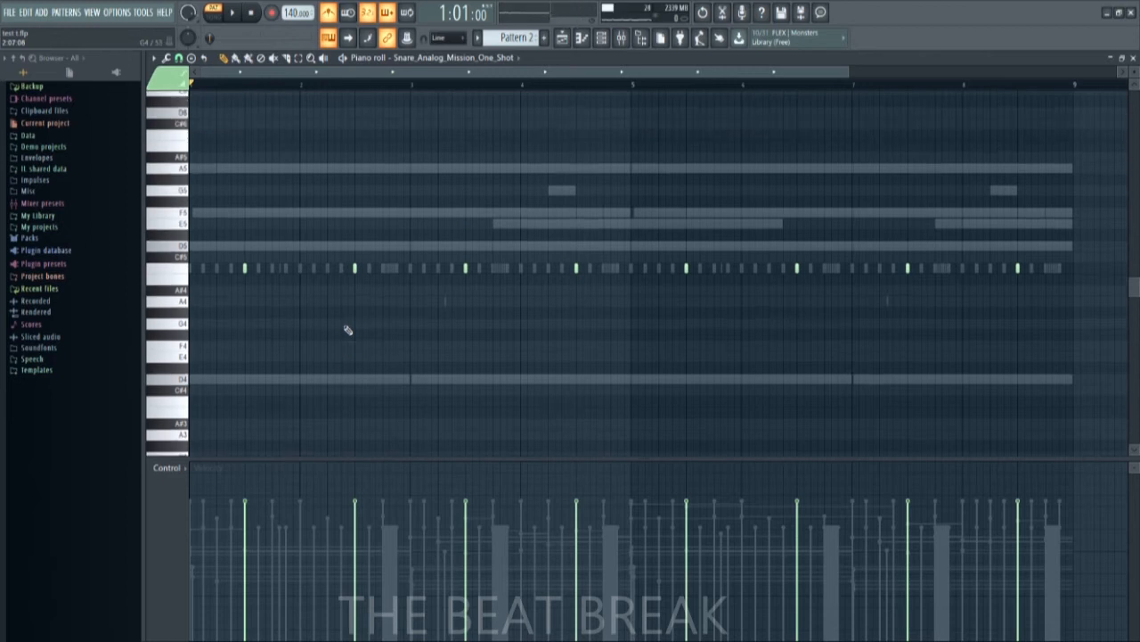
scroll(348, 330, "up", 1)
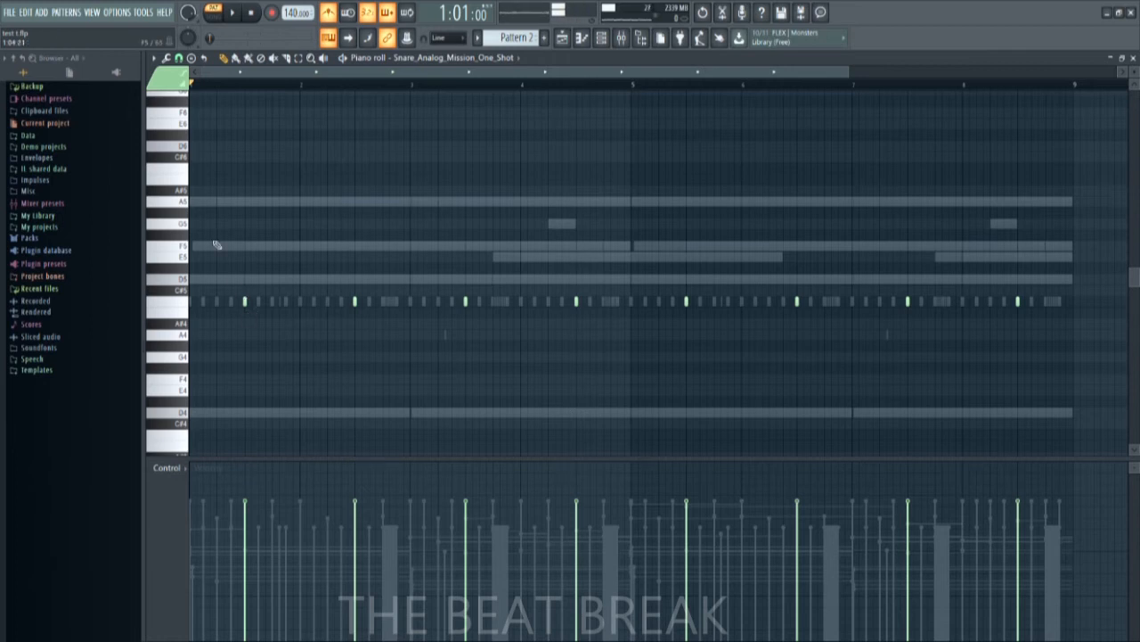
Play Pattern 2 to hear the snare, restore the smaller piano roll, and turn off the metronome
left_click(232, 14)
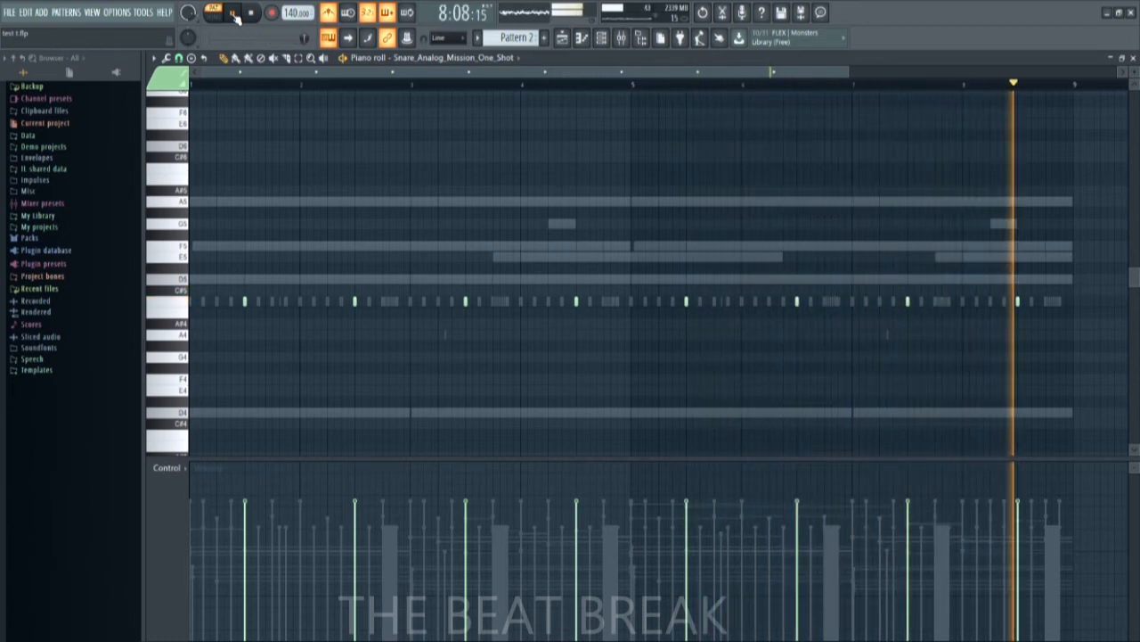
left_click(234, 13)
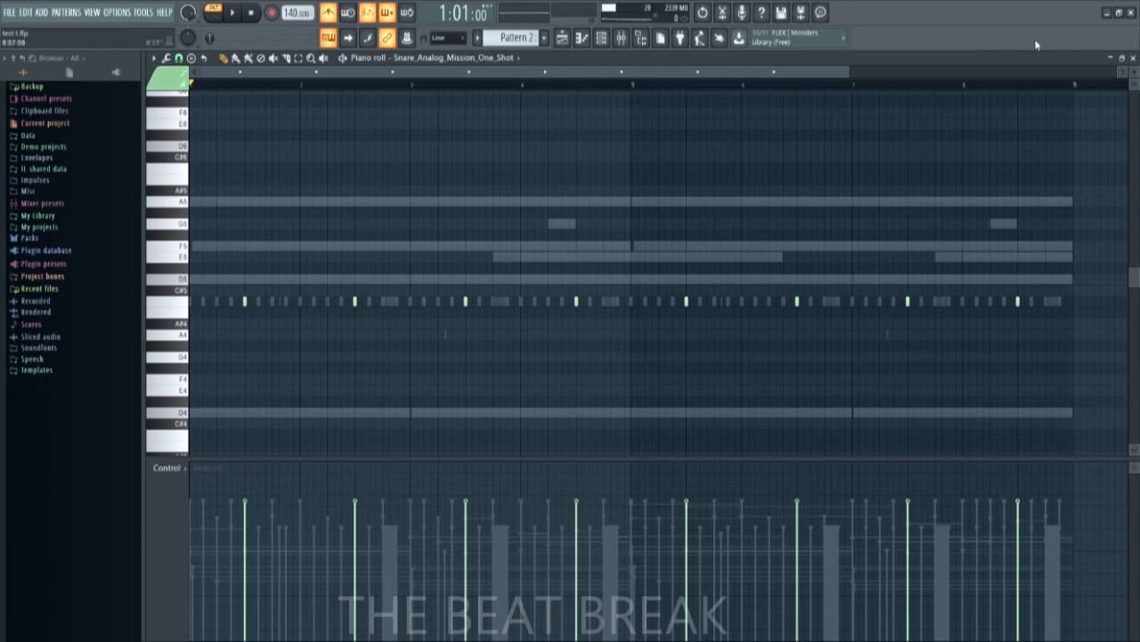
left_click(1124, 58)
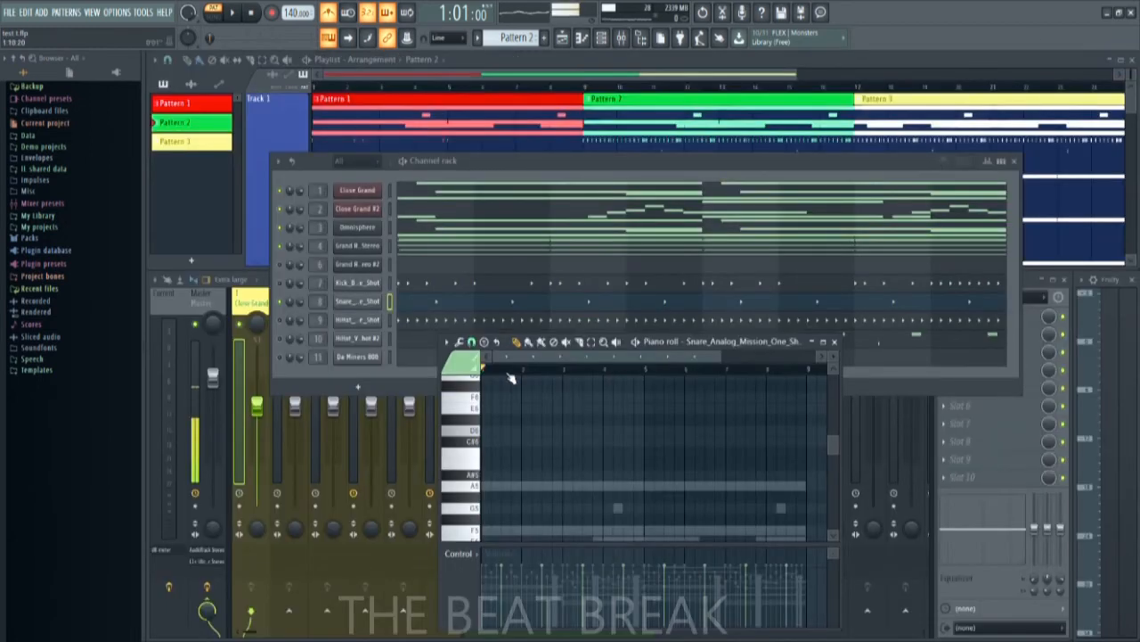
scroll(593, 464, "down", 4)
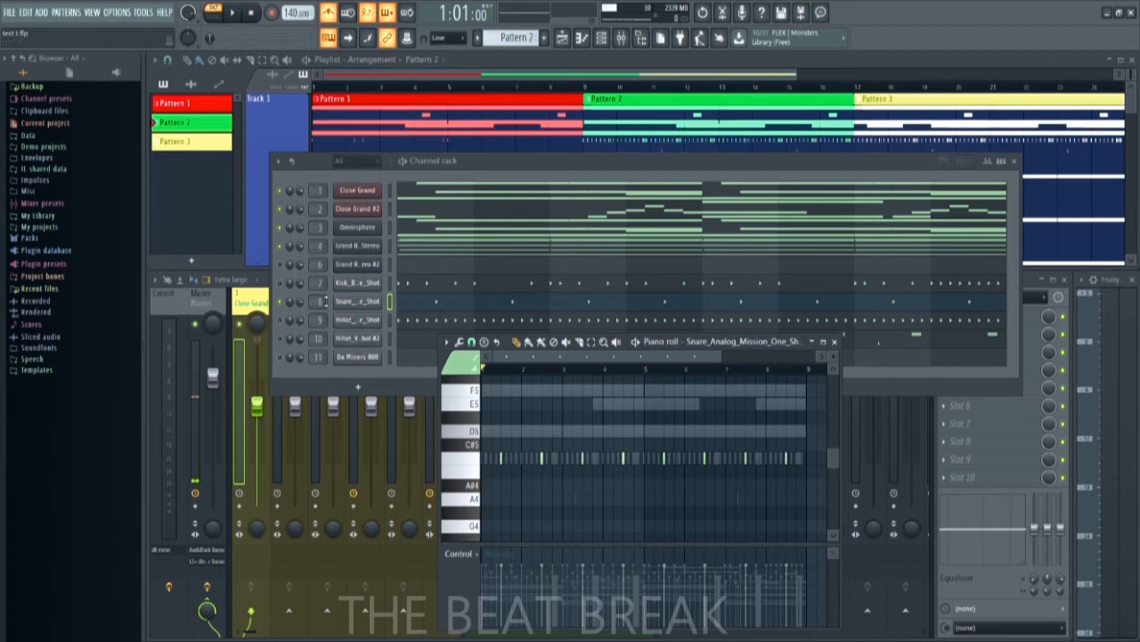
left_click(328, 11)
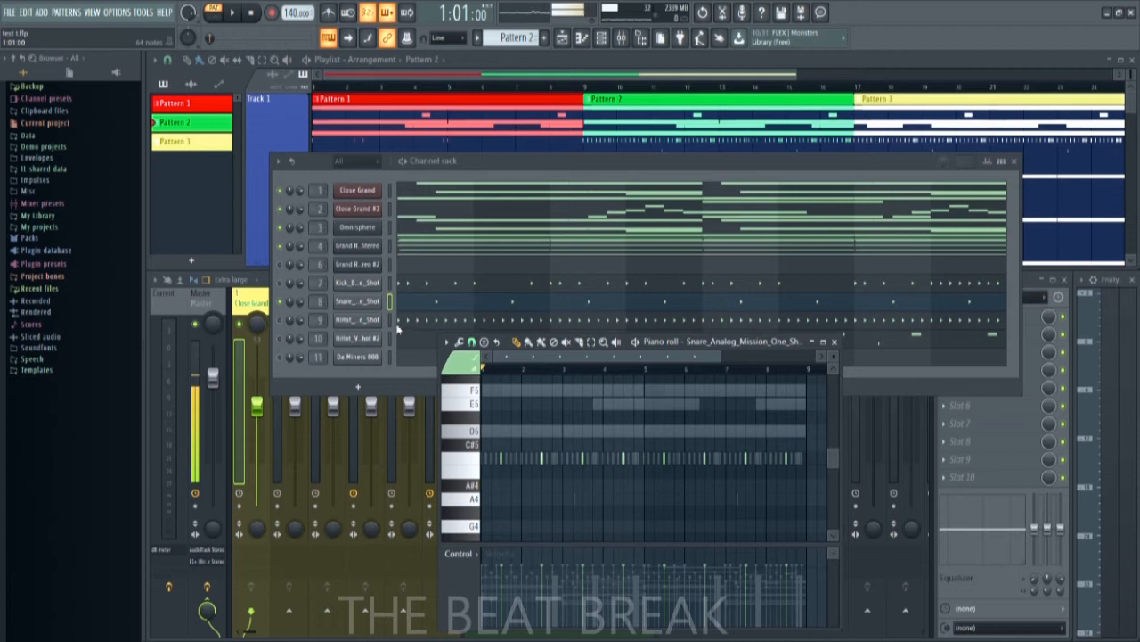
Unmute the HiHat_Variable_One_Shot channel and show its notes in a maximized piano roll
left_click(280, 320)
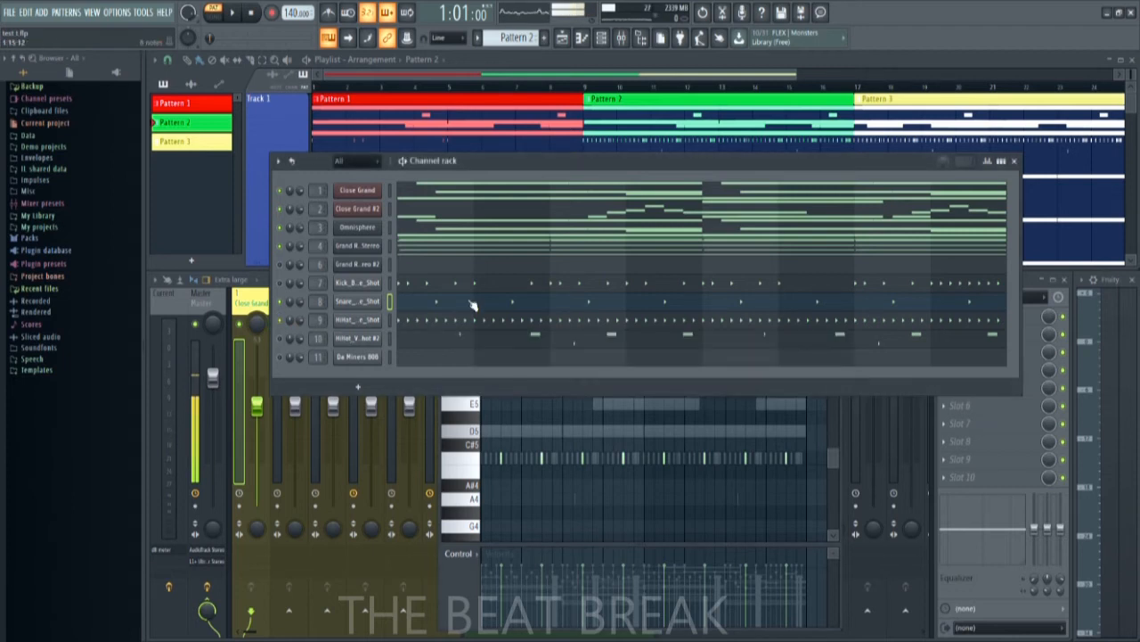
left_click(407, 323)
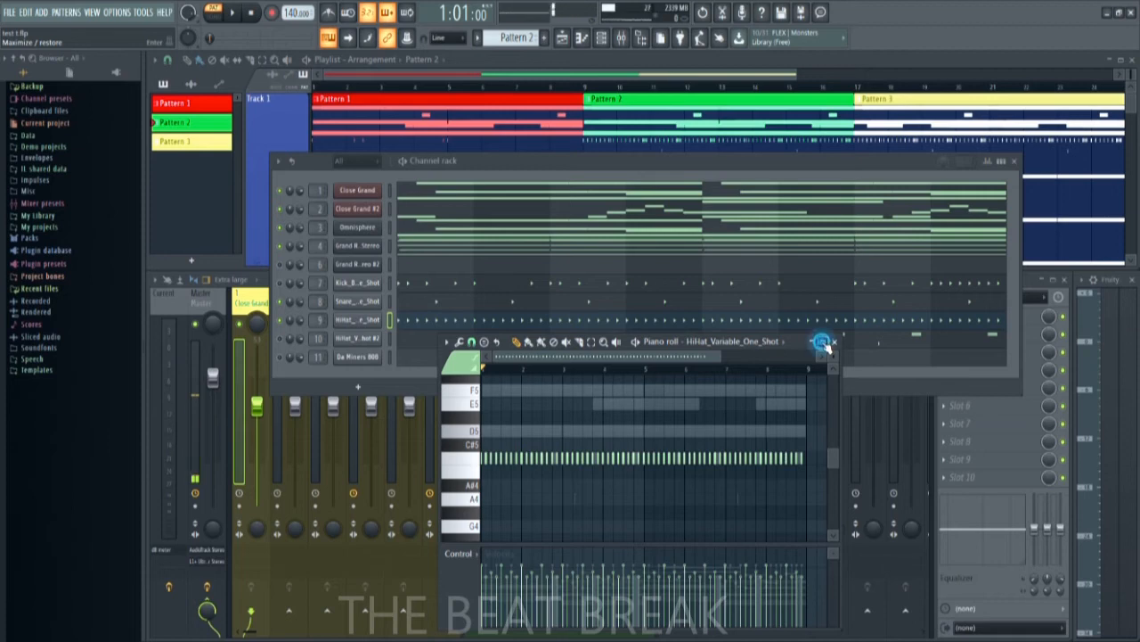
left_click(823, 341)
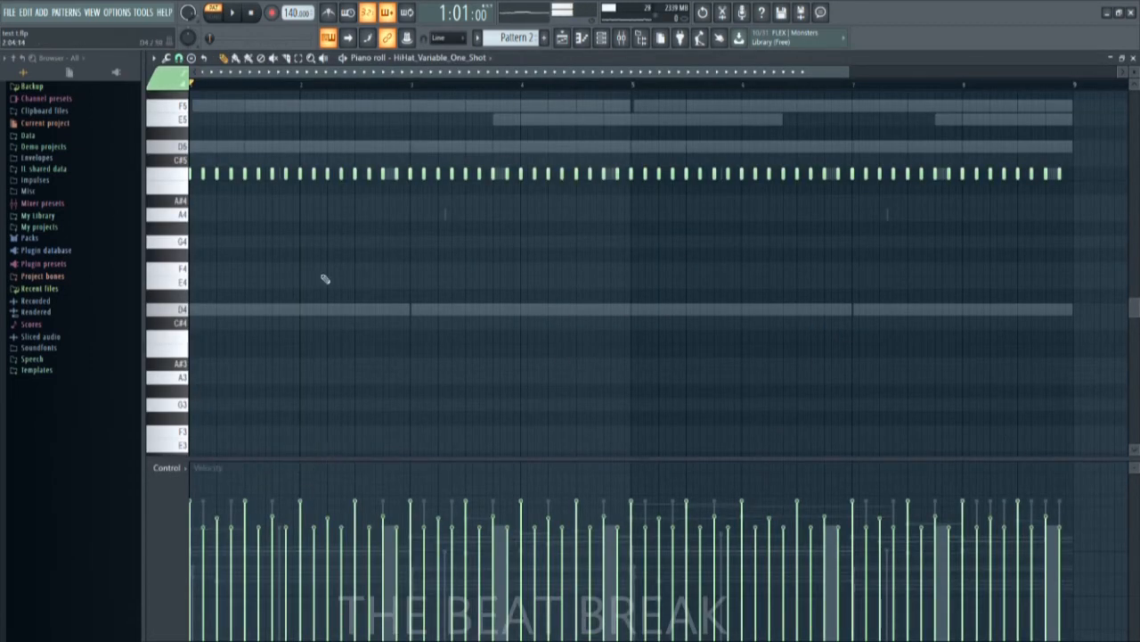
Check the Cut itself option of the HiHat_Variable_One_Shot channel in the channel rack and return to its piano roll
left_click(601, 39)
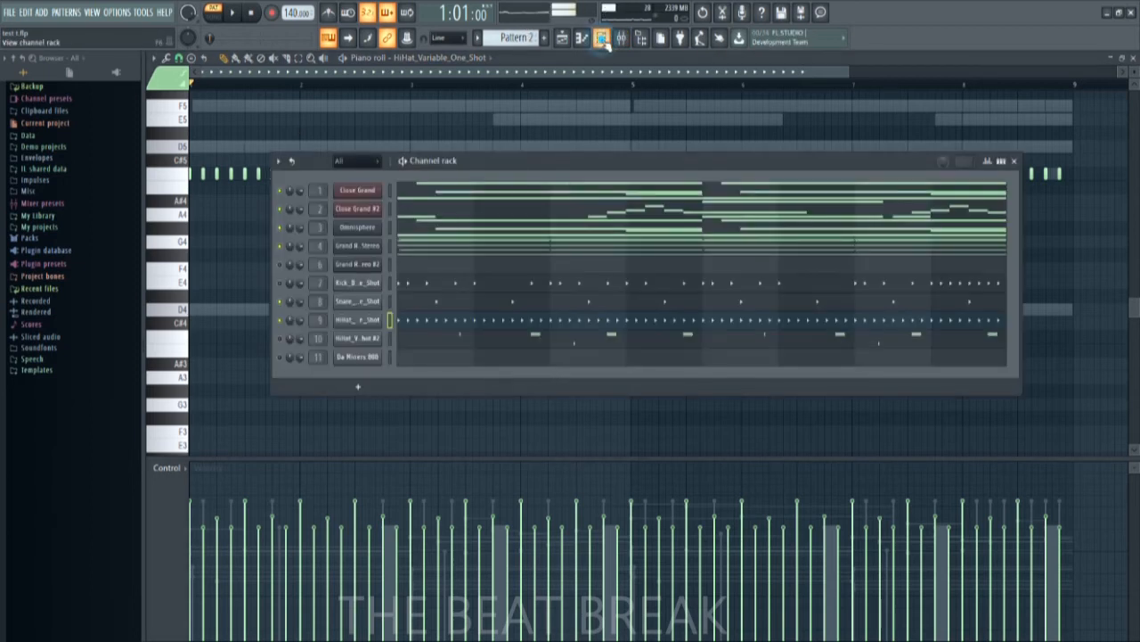
right_click(375, 323)
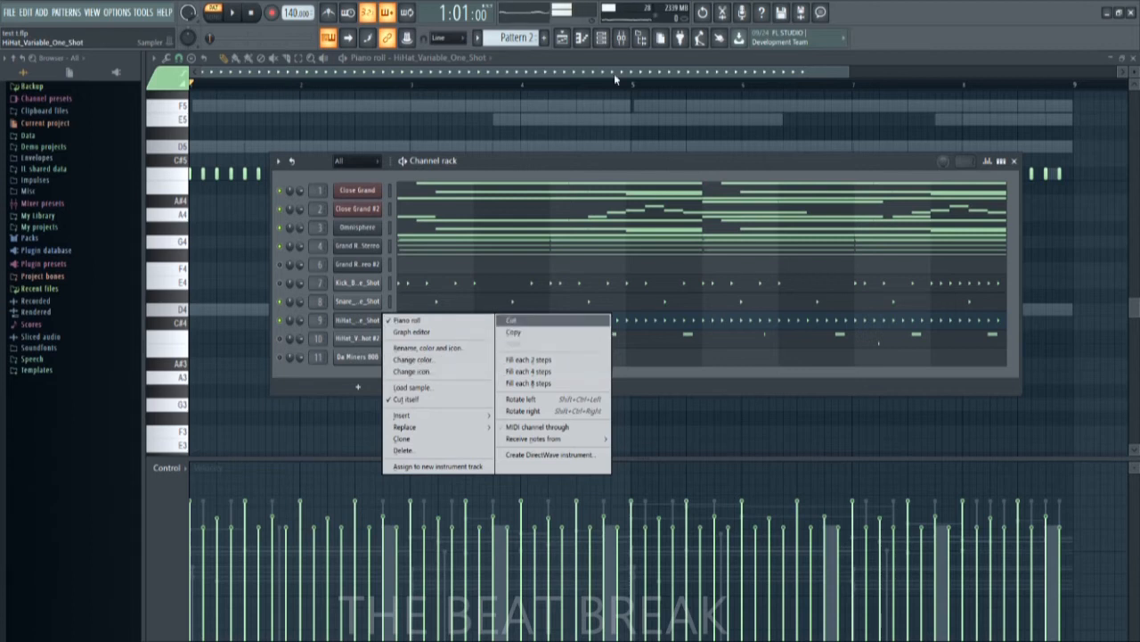
left_click(609, 124)
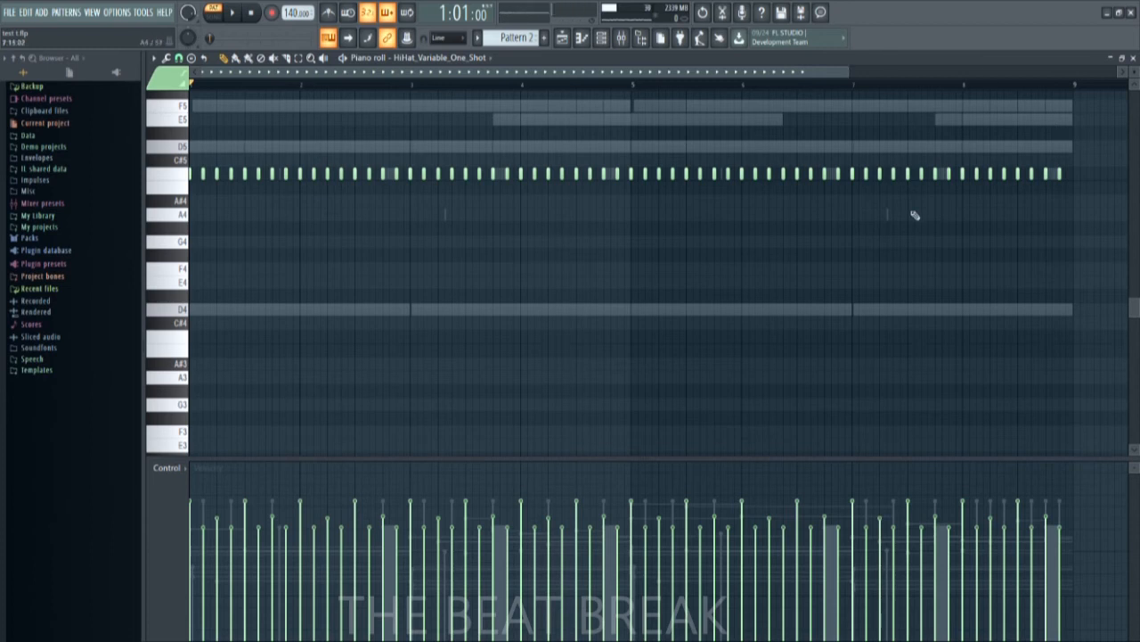
Draw nine evenly spaced hi-hat notes on D5, two steps apart, from the start of bar 1 to the start of bar 2
left_click(202, 175)
left_click(191, 148)
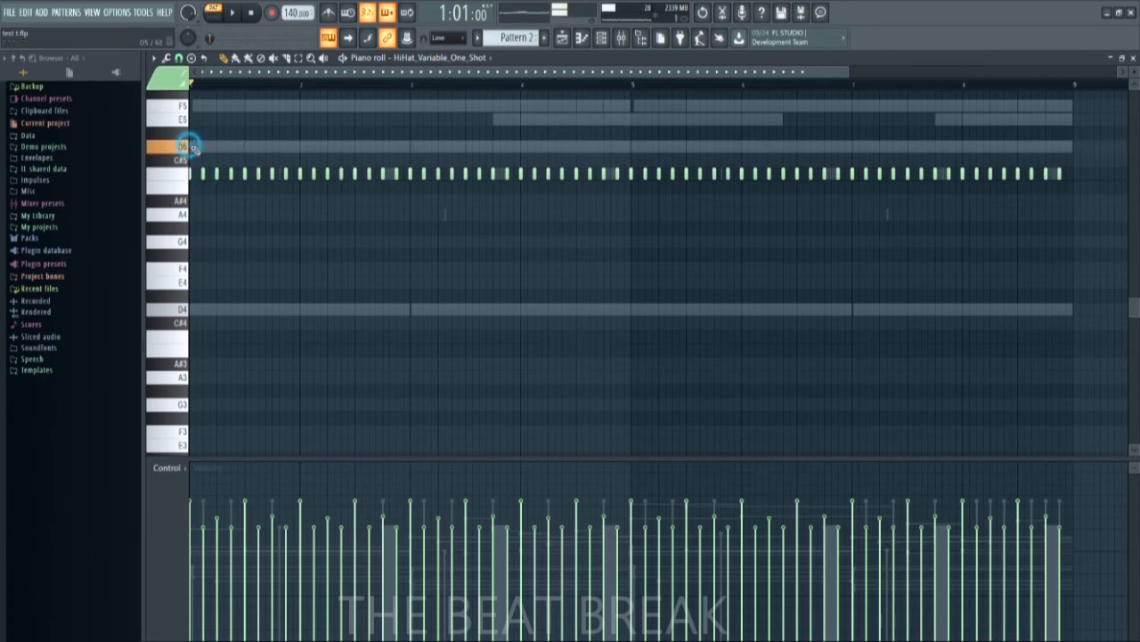
left_click(193, 148)
left_click(203, 148)
left_click(216, 147)
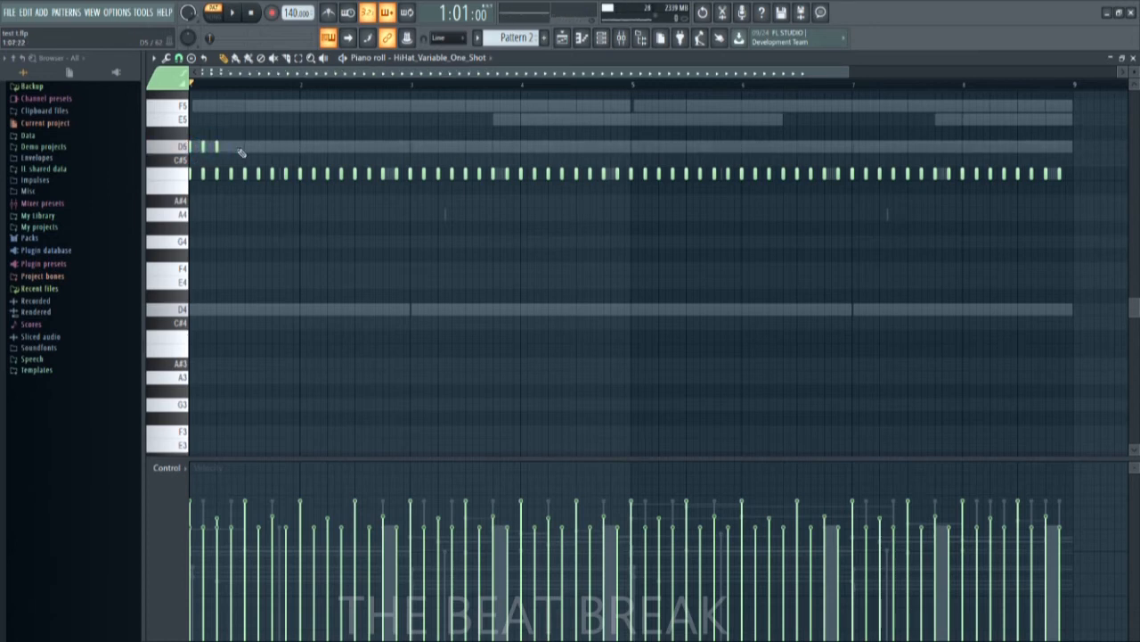
left_click(231, 147)
left_click(244, 147)
left_click(258, 147)
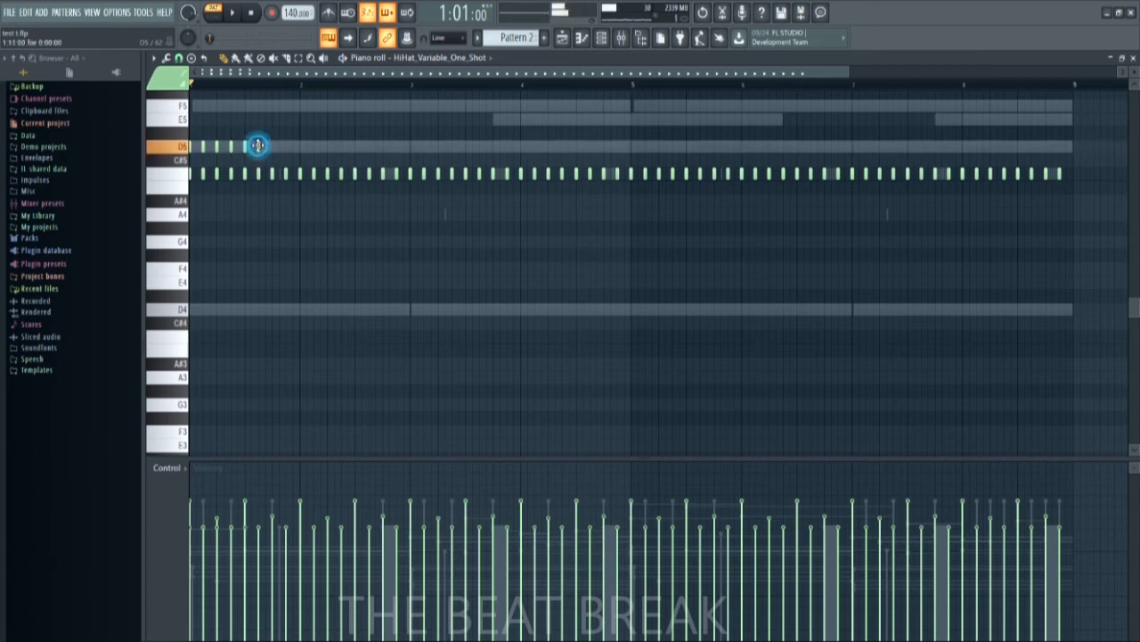
left_click(272, 147)
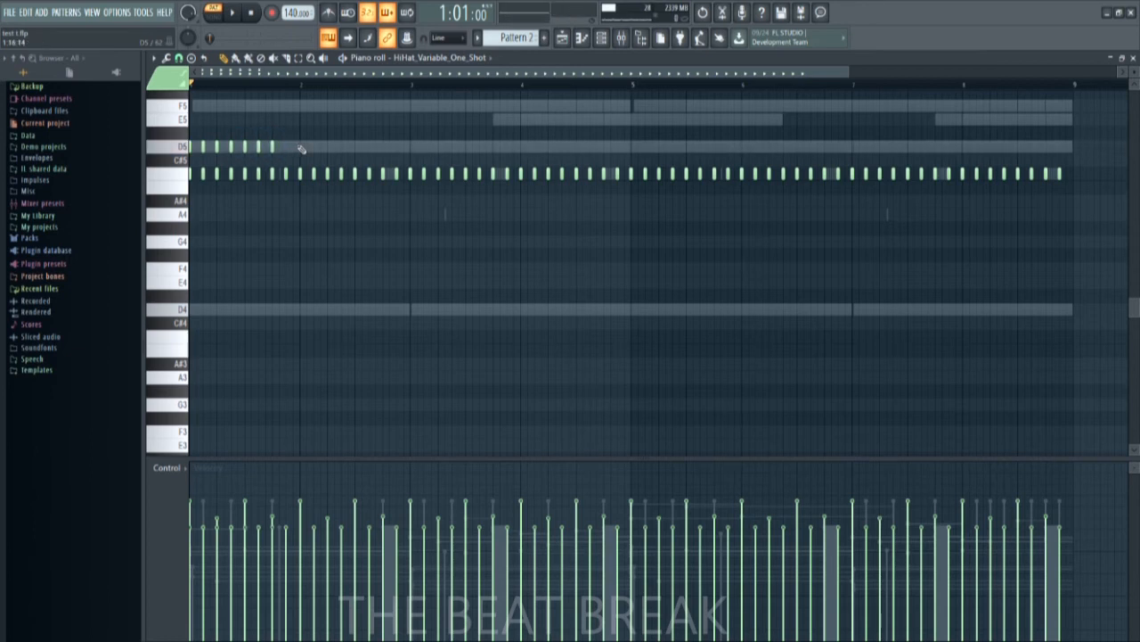
left_click(286, 147)
left_click(300, 147)
Select all the D5 hi-hat notes and raise the velocity of the third and seventh ones slightly
left_click(182, 147)
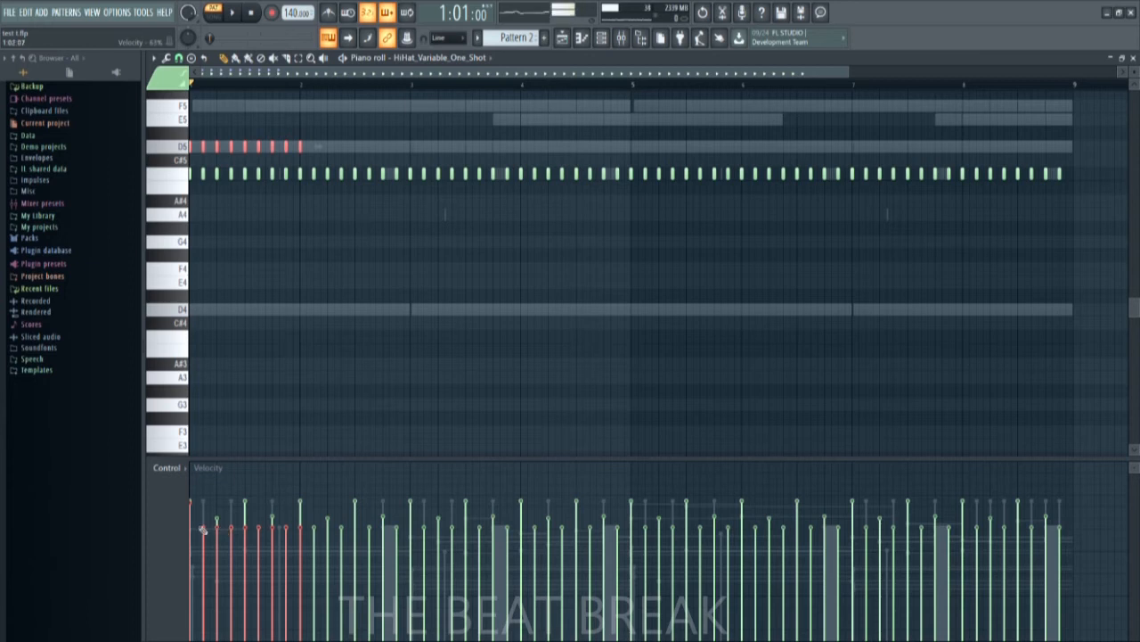
left_click(217, 519)
left_click(274, 517)
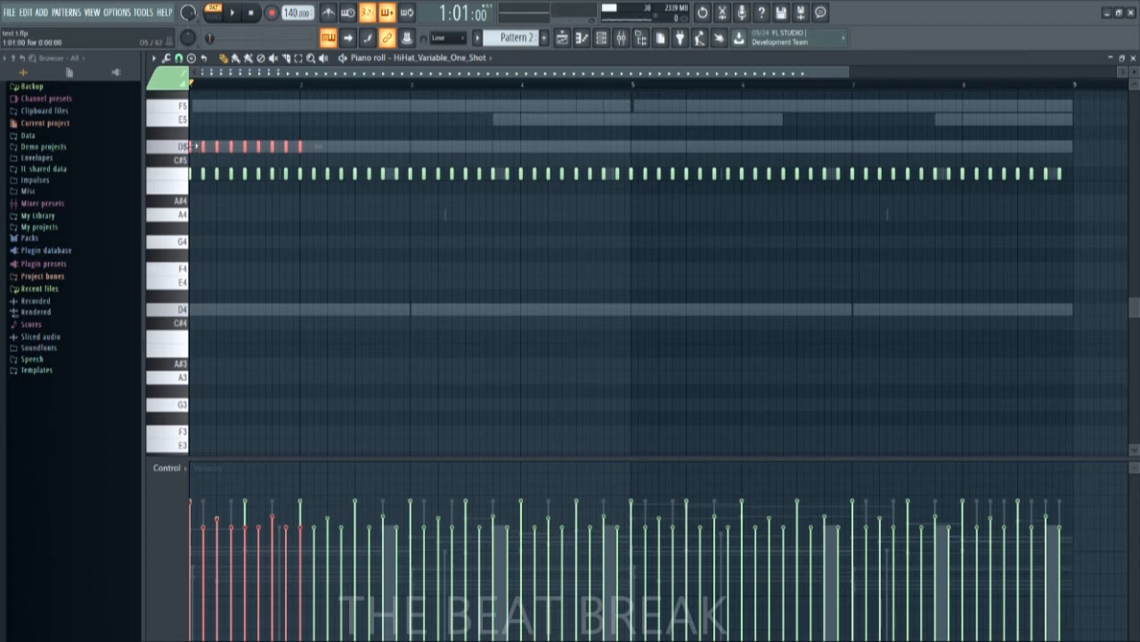
Duplicate the selected D5 notes across bar 2 and delete all notes on D5
left_click_drag(189, 145, 313, 140)
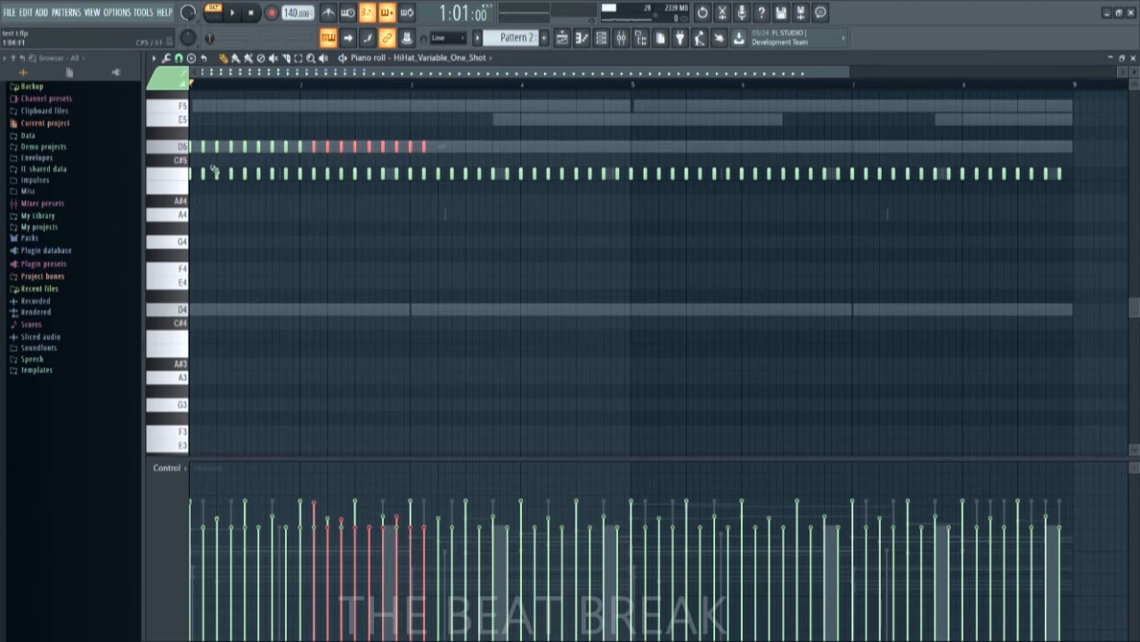
left_click(180, 147, "ctrl")
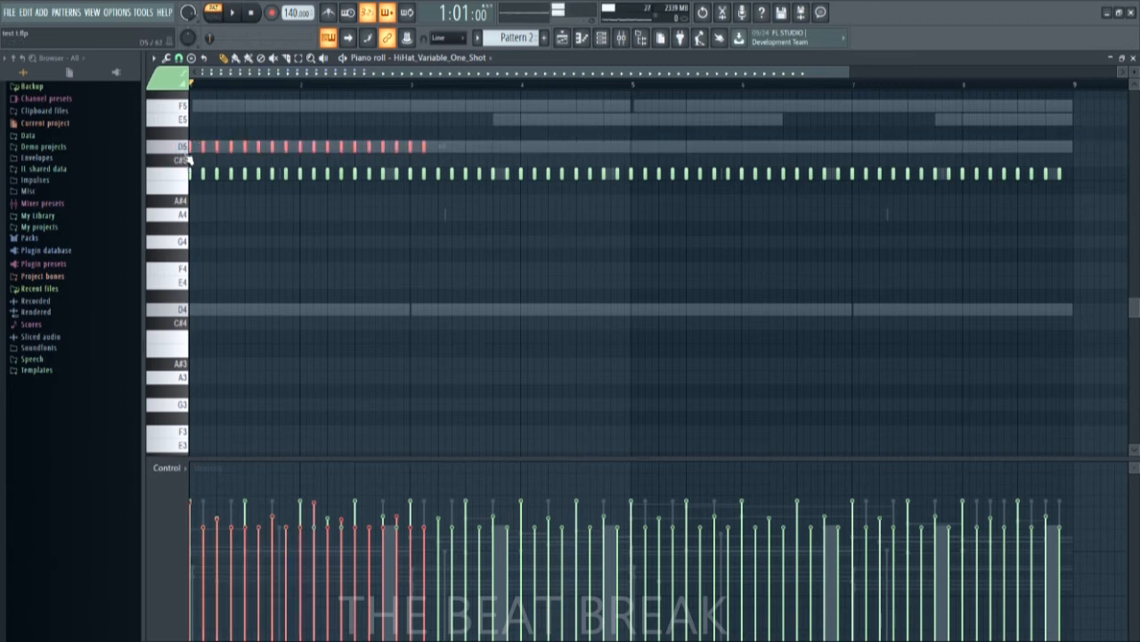
key("Delete")
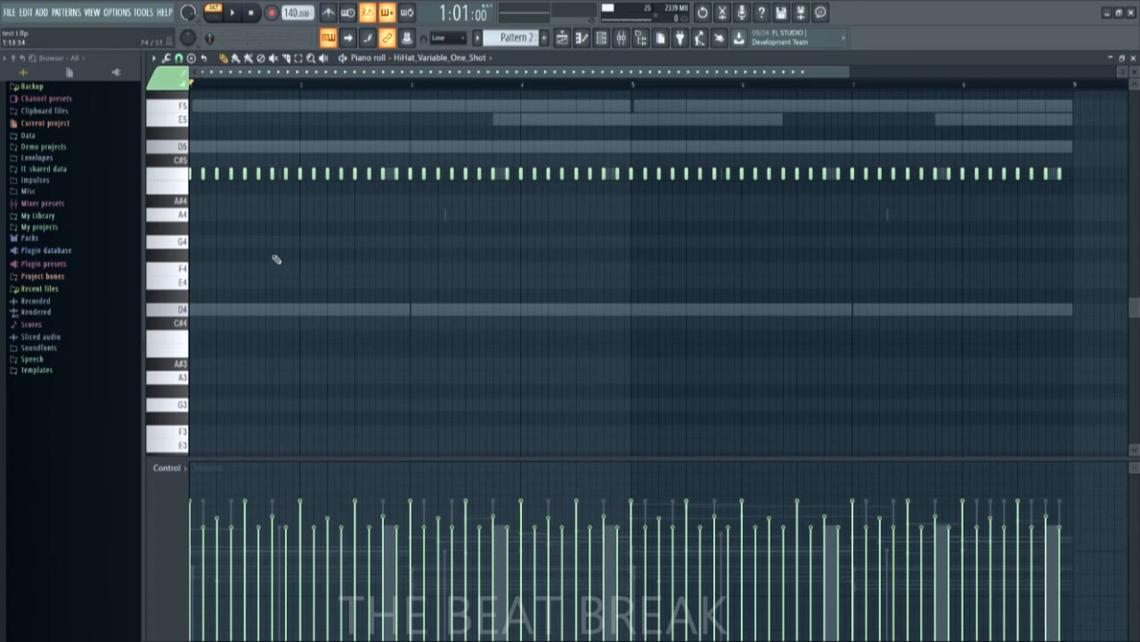
Play Pattern 2 to hear the hi-hat with the other unmuted channels and restore the smaller piano roll
left_click(234, 12)
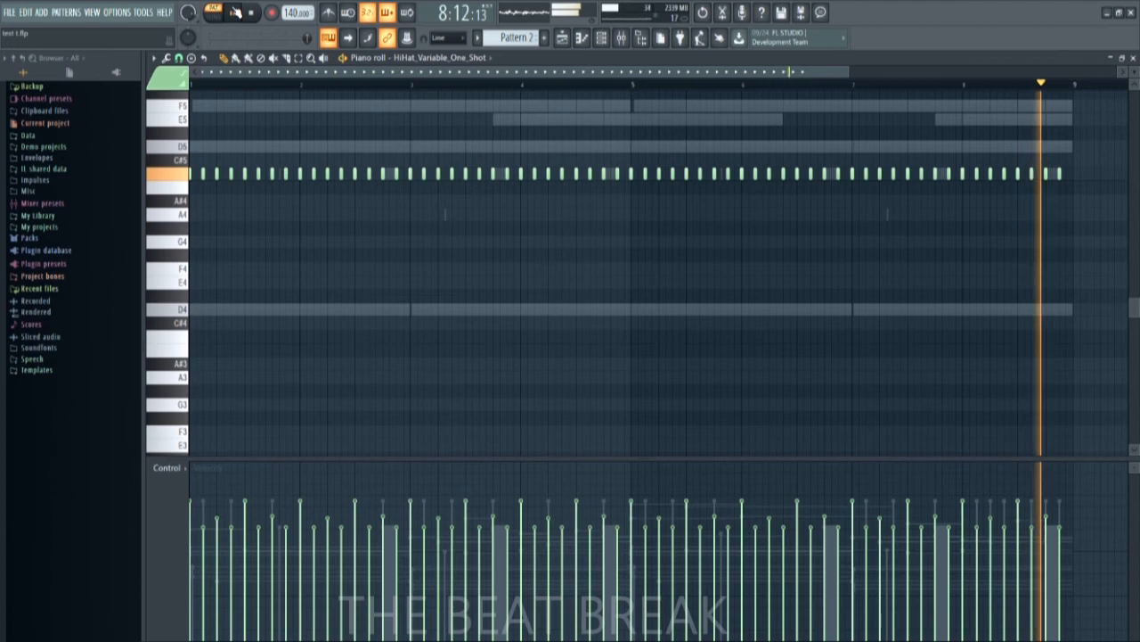
key("space")
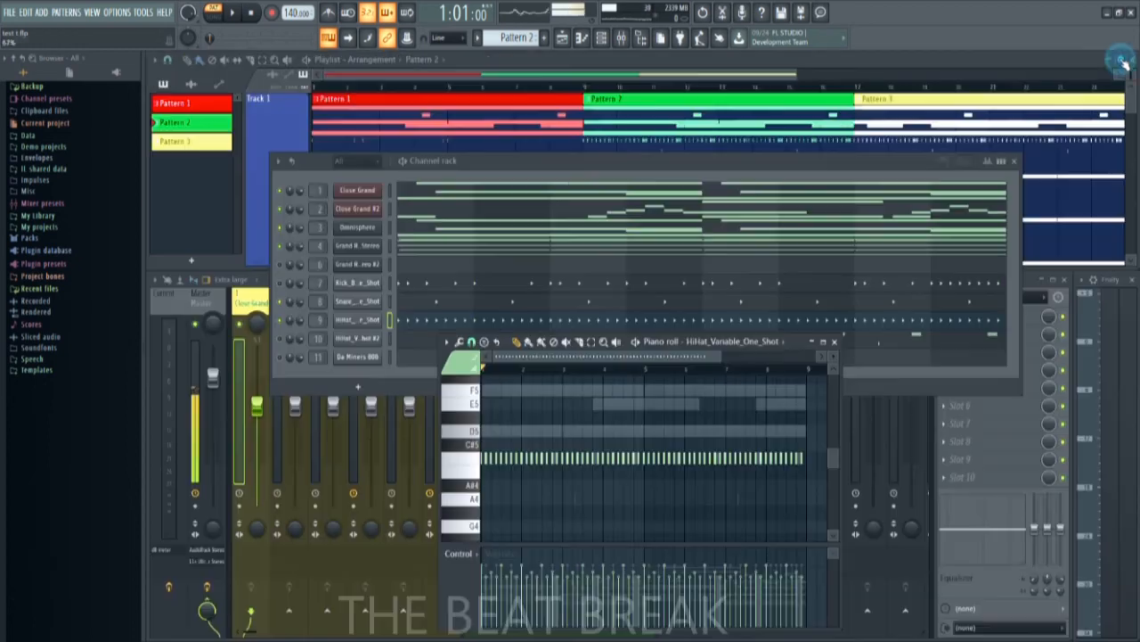
left_click(1122, 58)
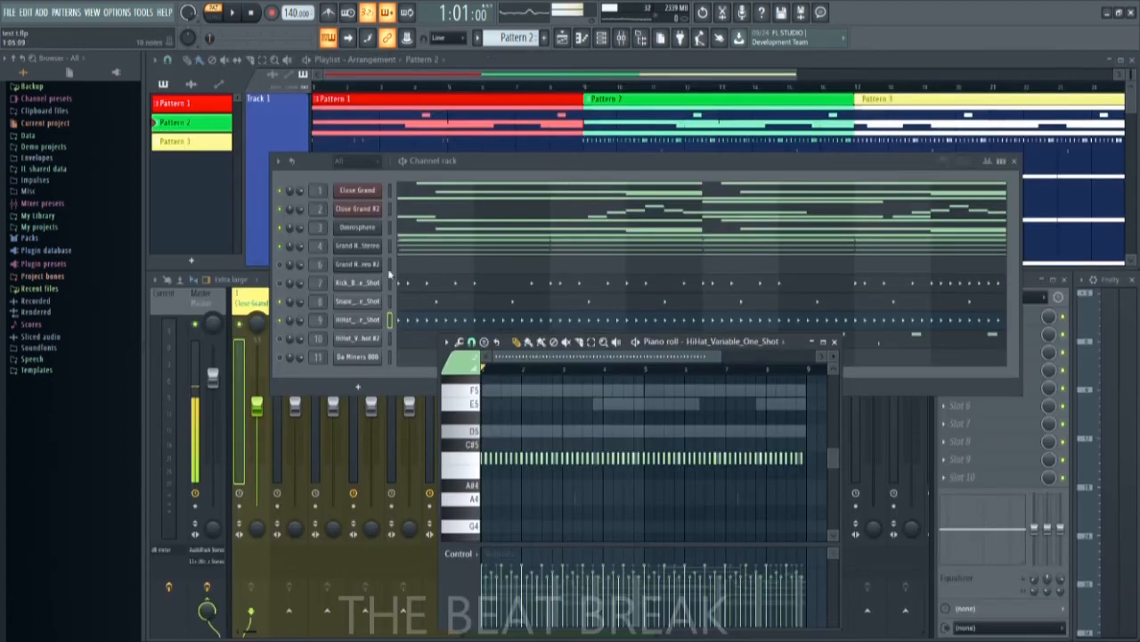
Mute the melodic channels: Close Grand, Close Grand #2, Omnisphere and the Grand Stereo on track 4
left_click(281, 189)
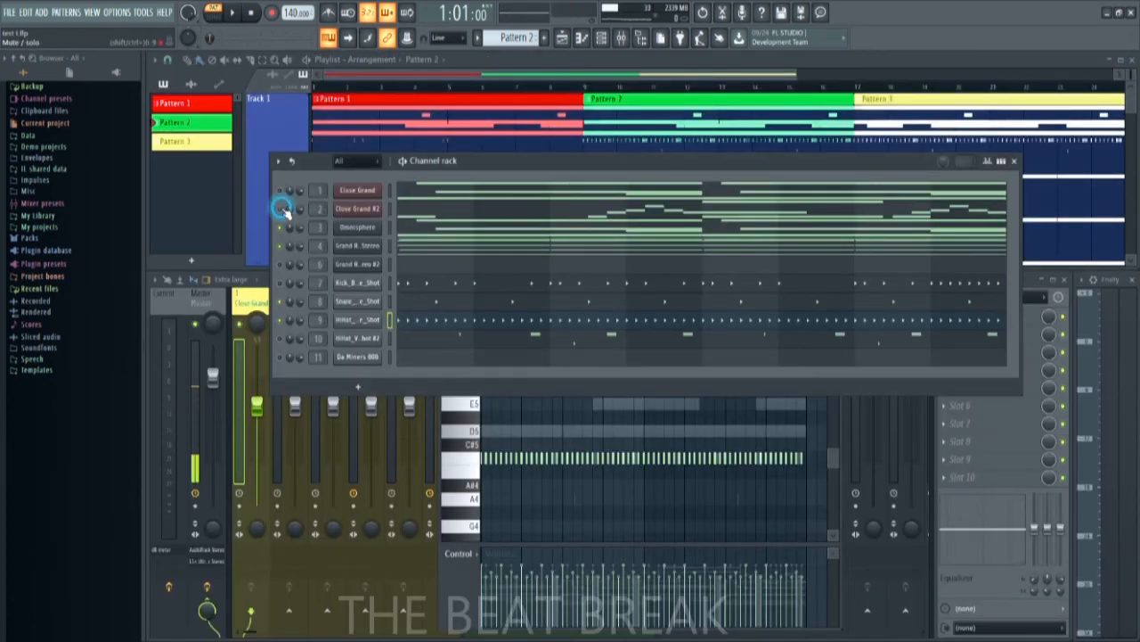
left_click(282, 226)
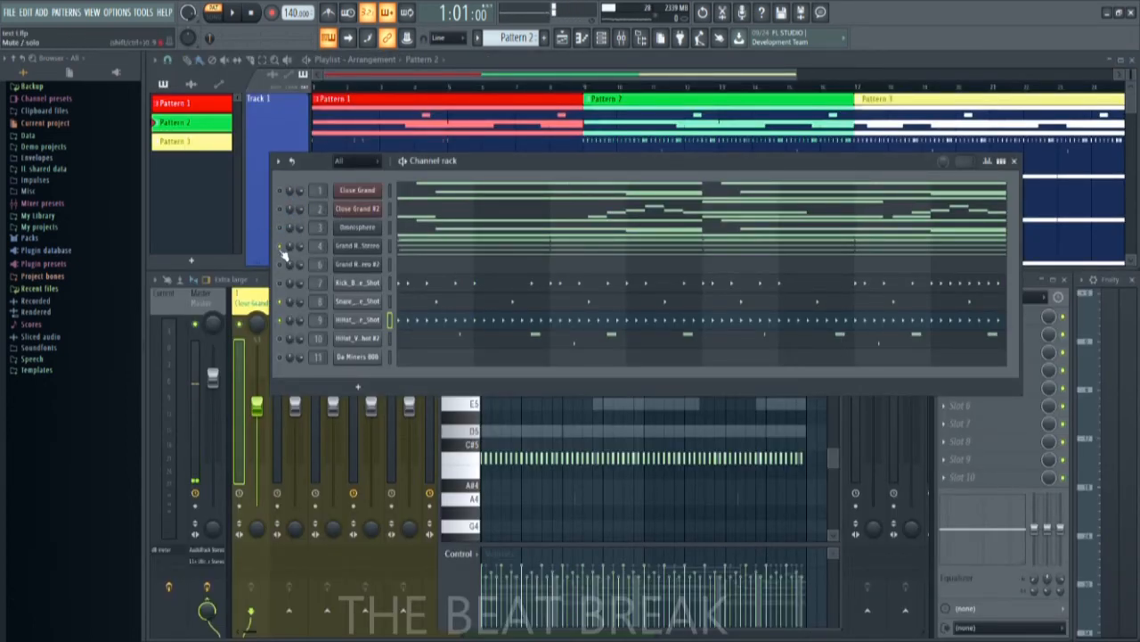
left_click(282, 246)
Unmute the HiHat_Variable_One_Shot #2 channel, audition its C5 key, and show its notes in a maximized piano roll
left_click(282, 337)
left_click(424, 339)
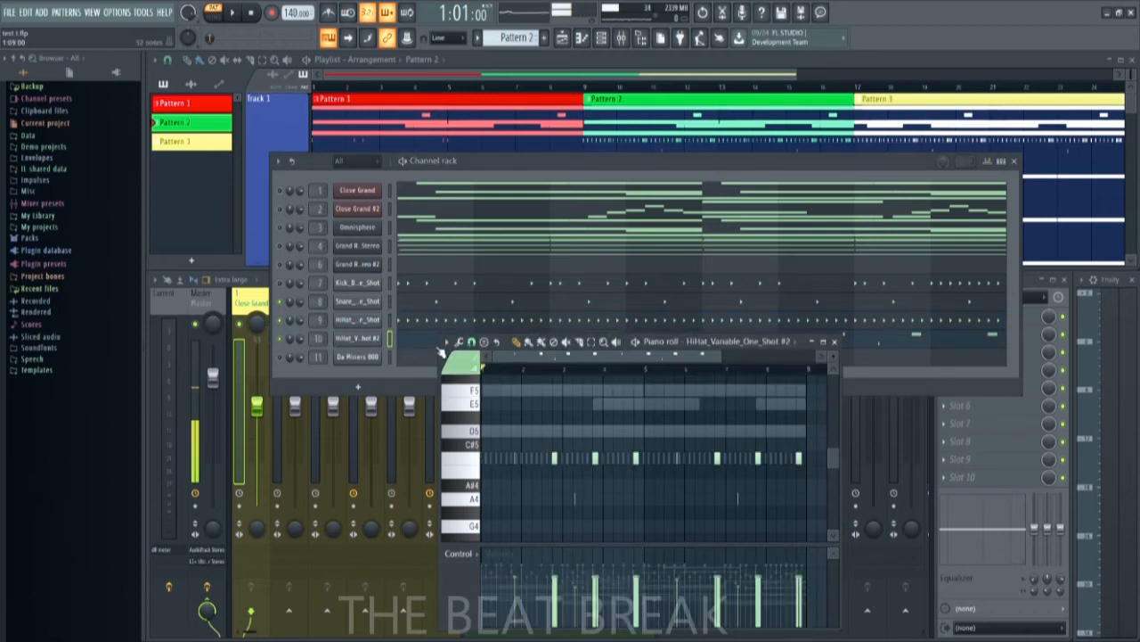
left_click(474, 461)
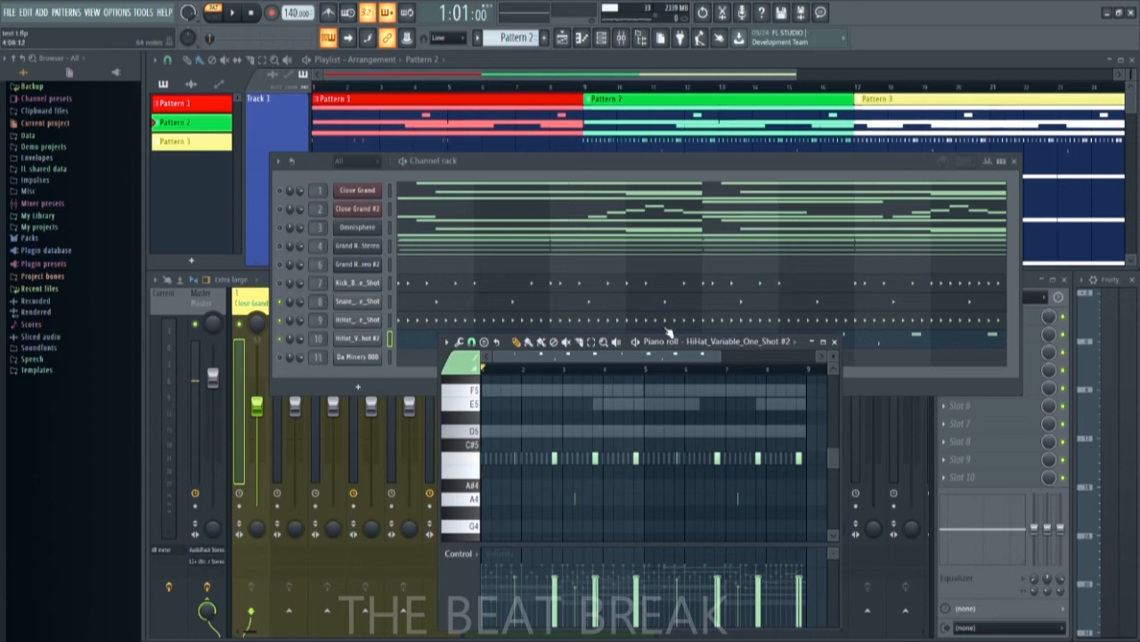
left_click(822, 342)
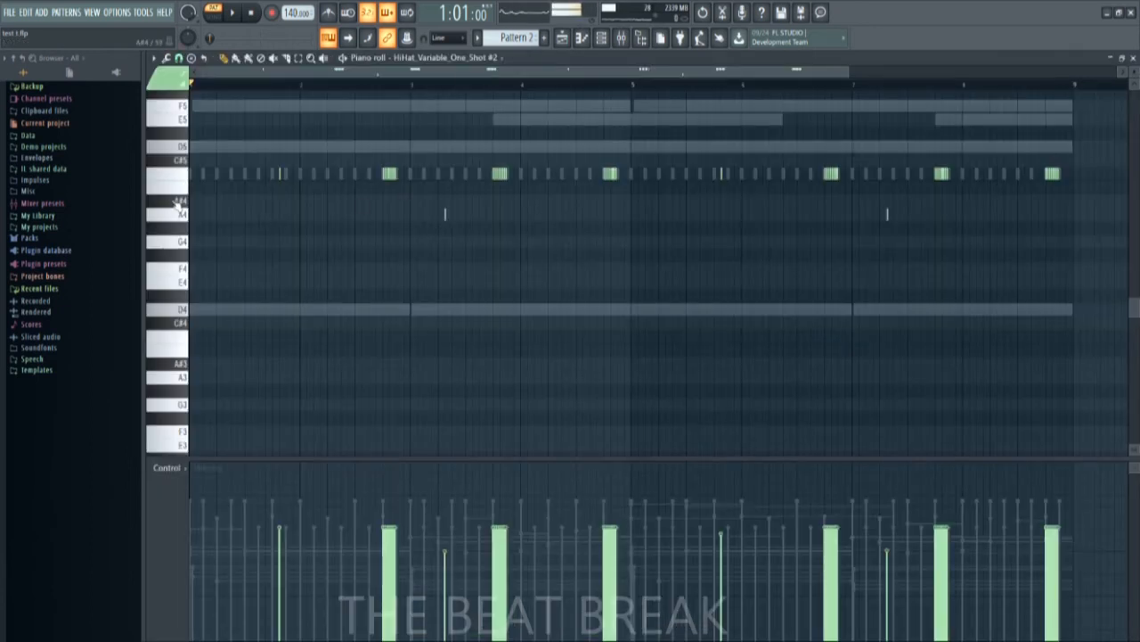
Draw an E5 note late in bar 2 and chop it into a dense roll by adjusting the chopper's time multiplier
left_click(384, 119)
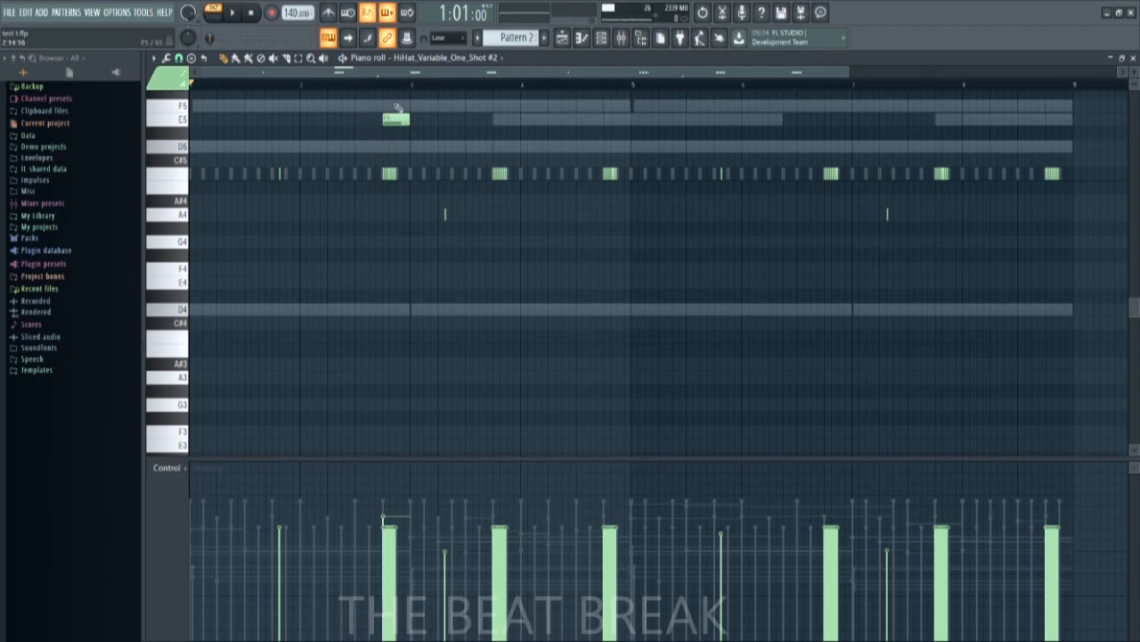
left_click_drag(395, 104, 415, 155)
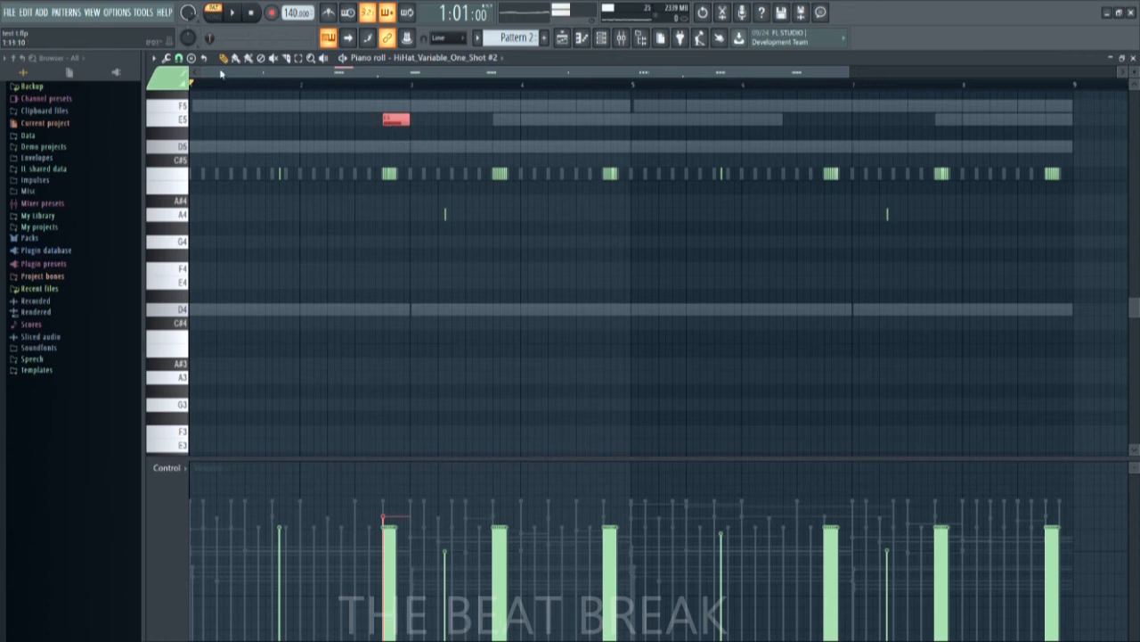
left_click(172, 58)
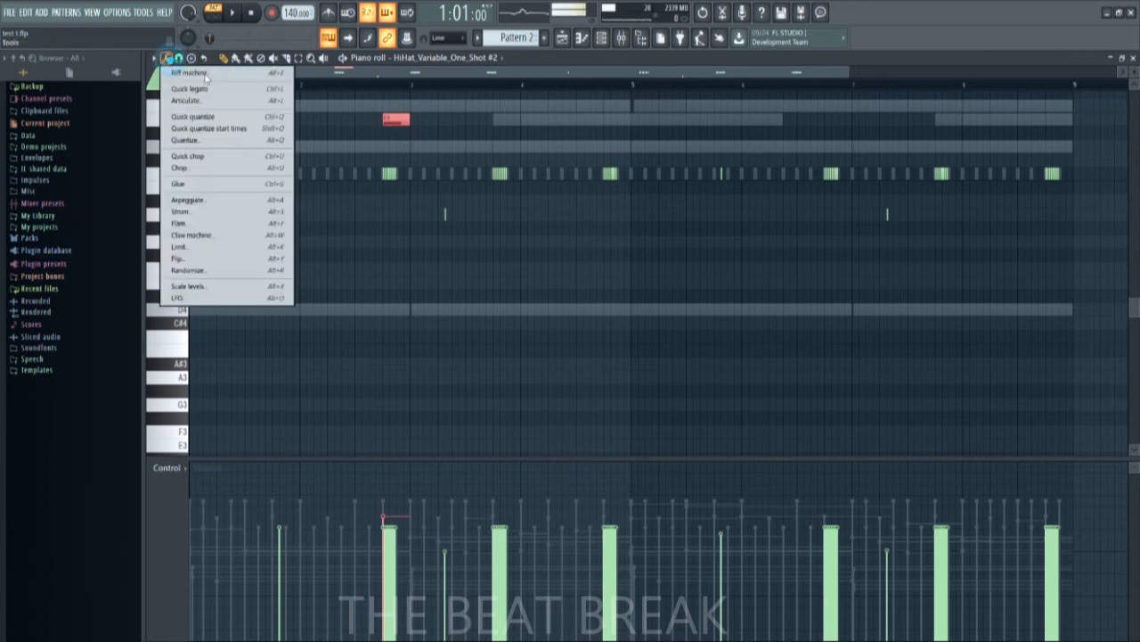
left_click(181, 169)
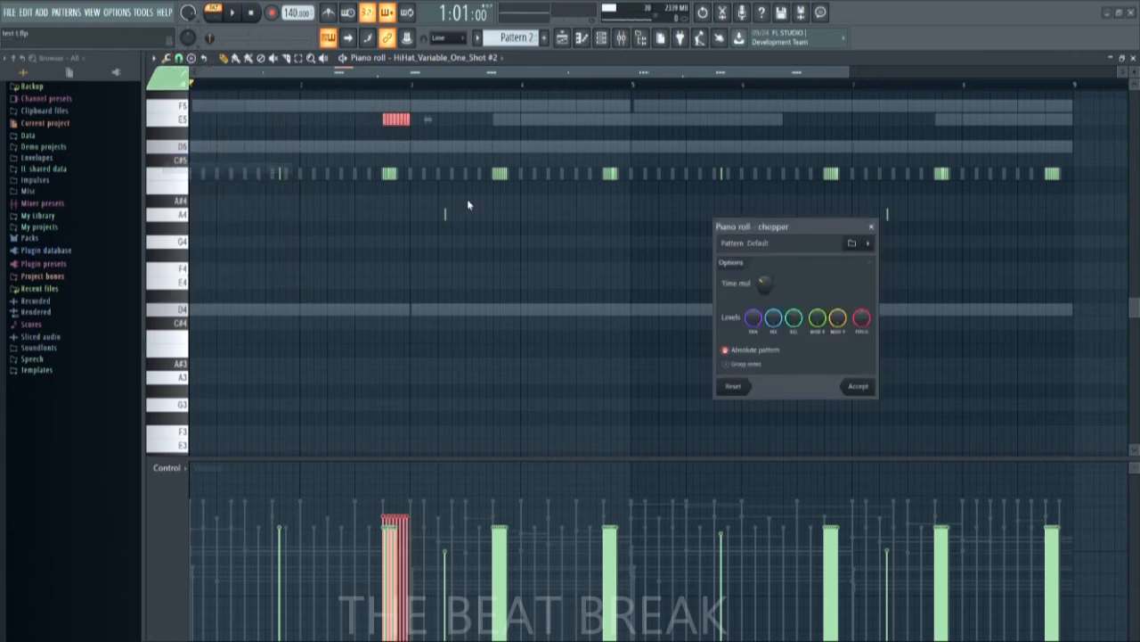
mouse_move(757, 279)
left_mouse_down()
mouse_move(756, 257)
mouse_move(757, 280)
left_mouse_up()
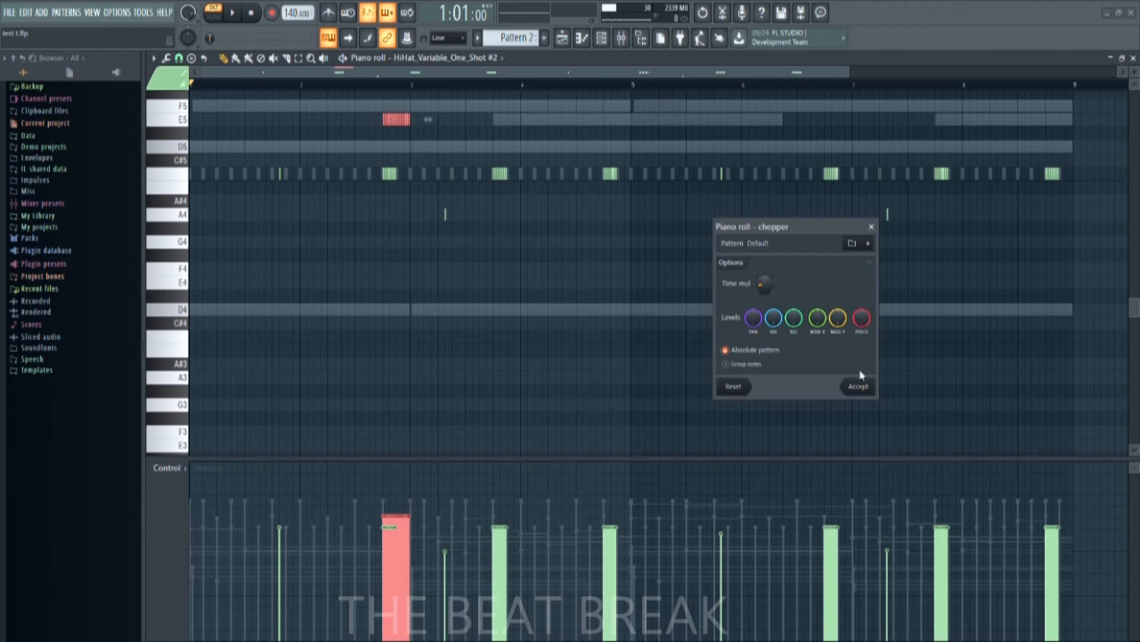
left_click(858, 386)
Trim the second half of the chopped E5 roll and delete its remaining notes
left_click_drag(411, 123, 402, 134)
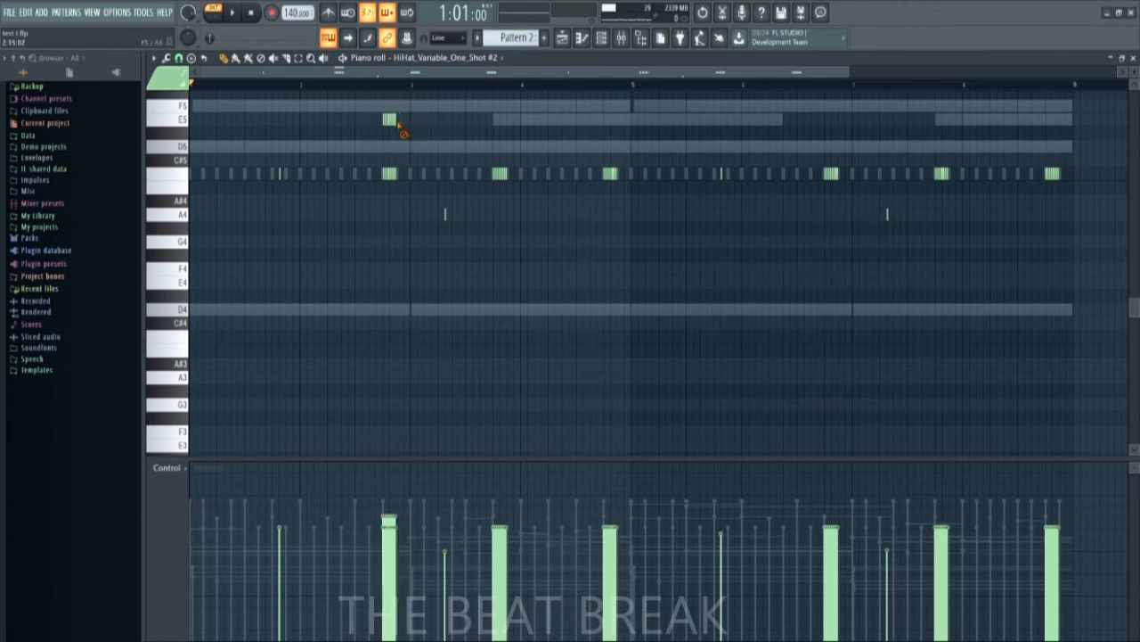
right_click(399, 119)
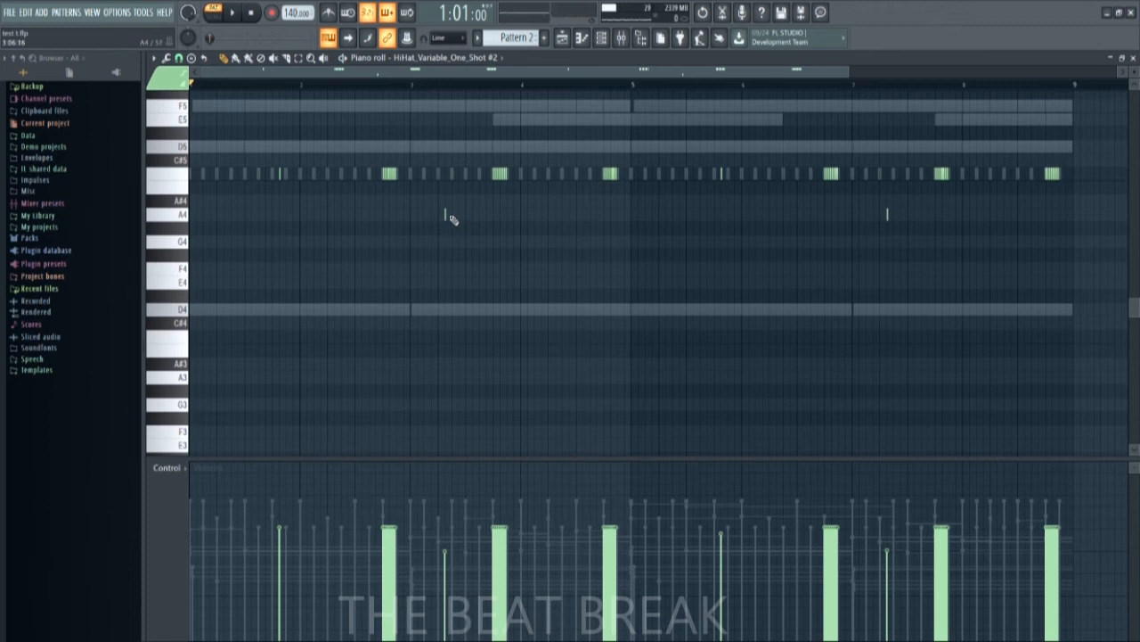
Play Pattern 2 to hear HiHat_Variable_One_Shot #2 with the other drums and restore the smaller piano roll
left_click(231, 16)
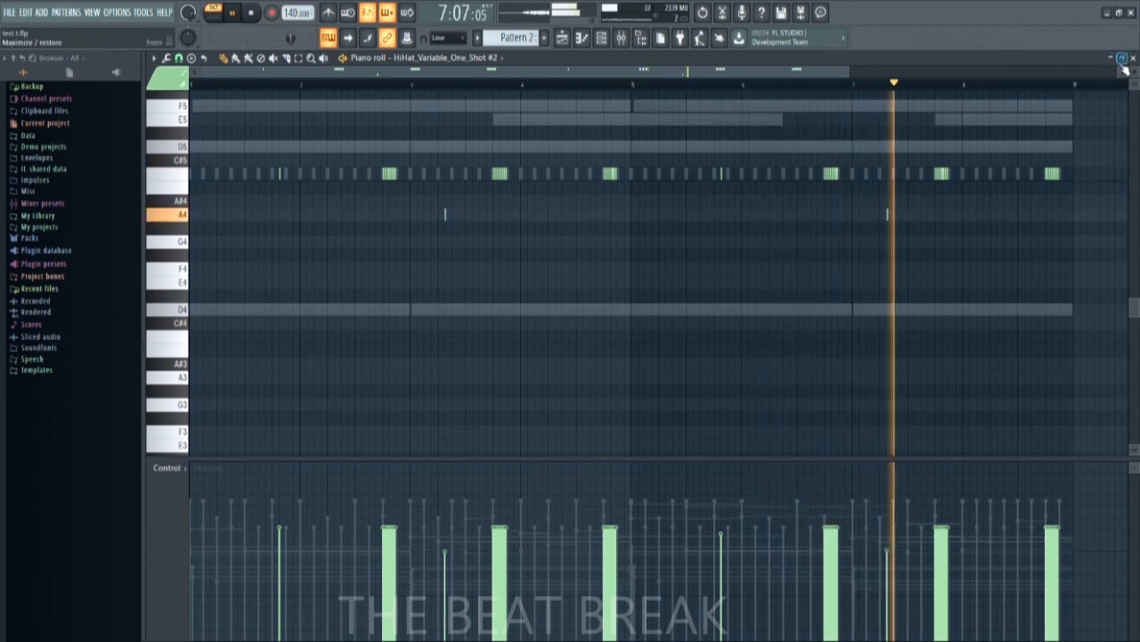
key("space")
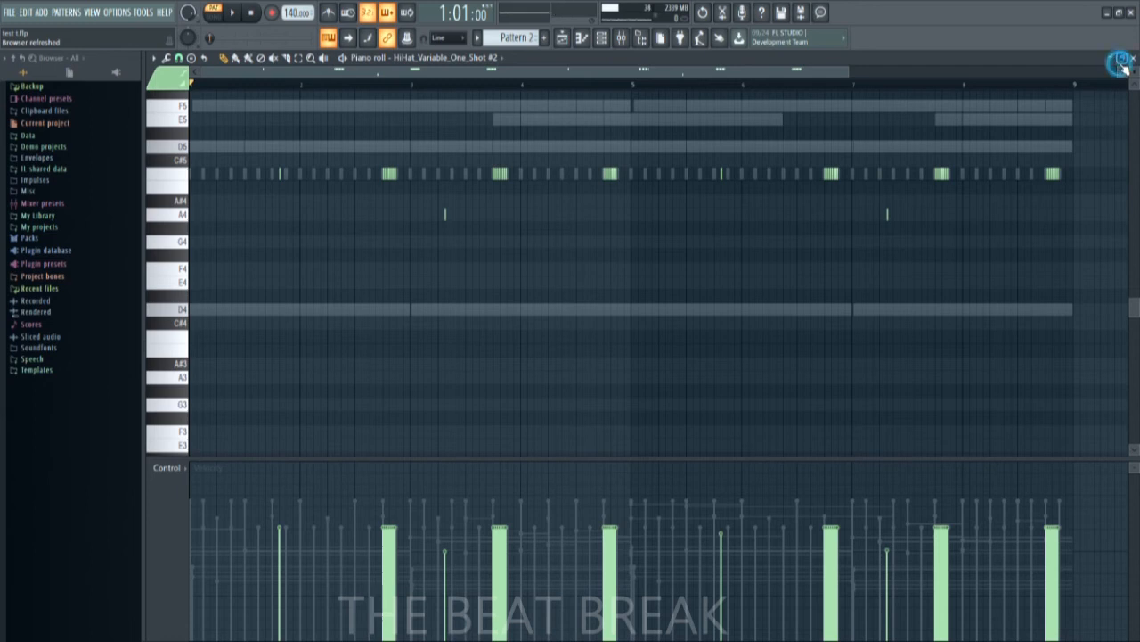
left_click(1122, 60)
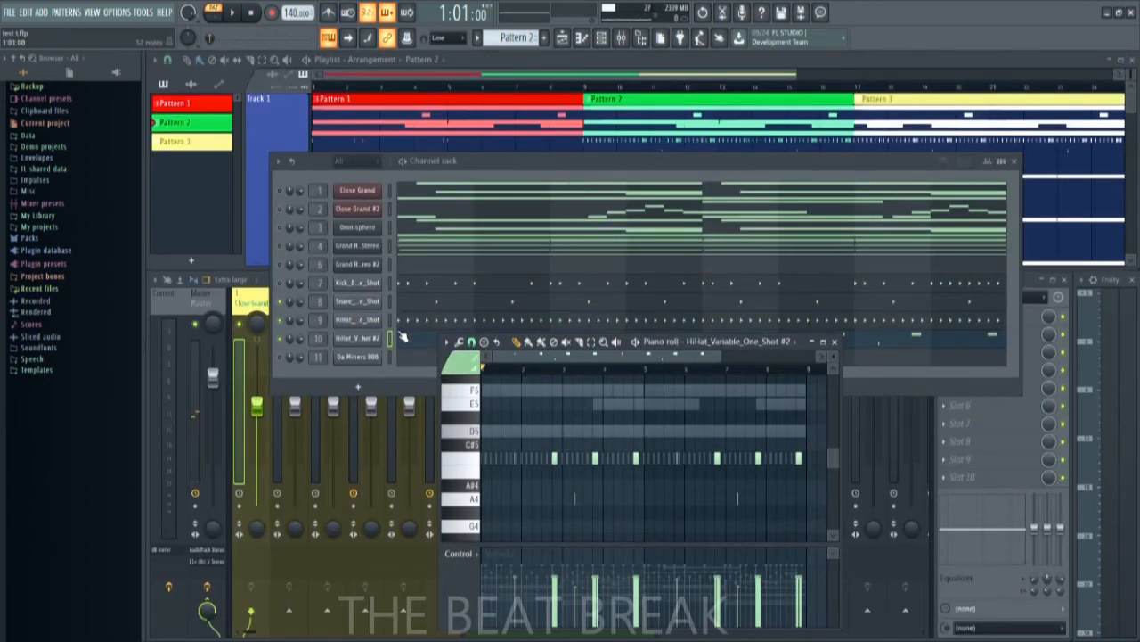
Unmute the Kick_Bar_One_Shot channel, show its notes in a maximized piano roll, and audition its C5 key
left_click(289, 287)
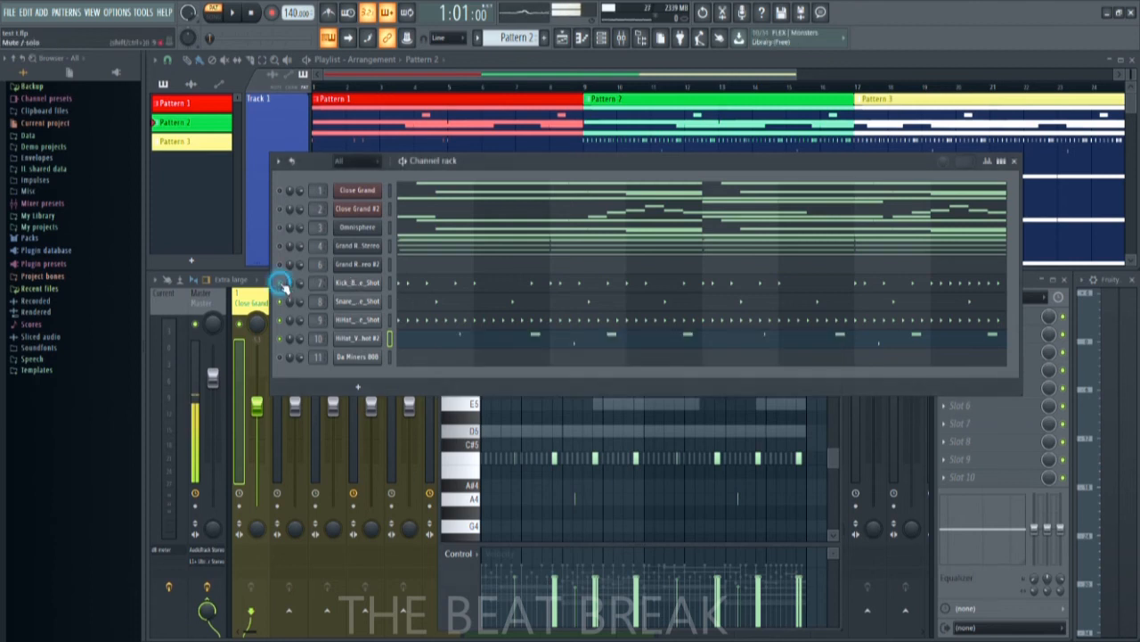
left_click(470, 285)
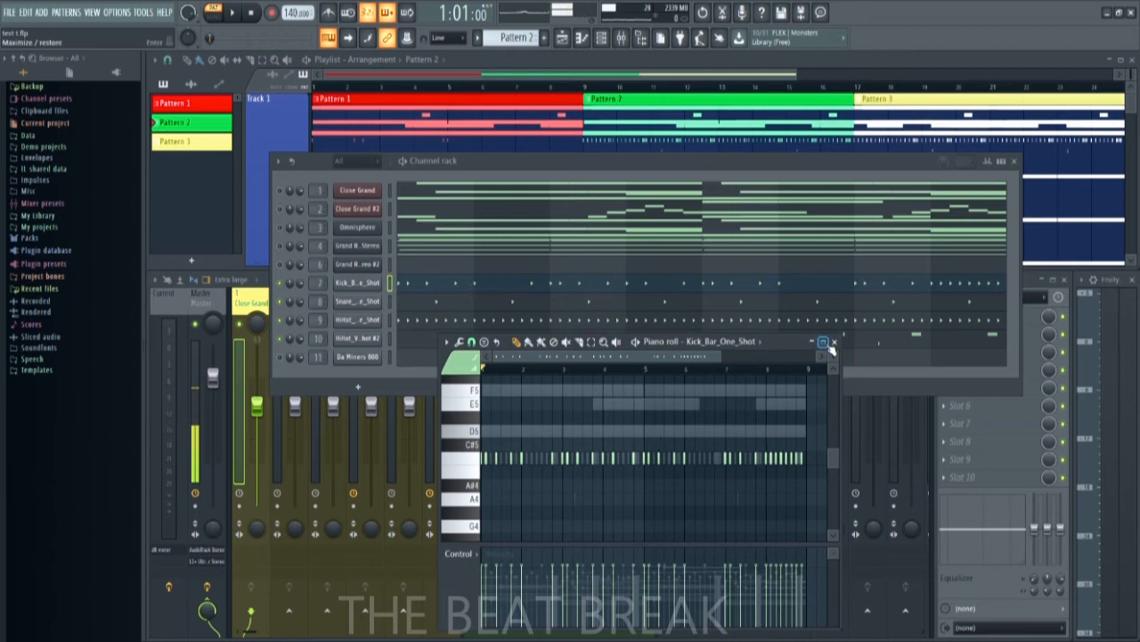
left_click(824, 342)
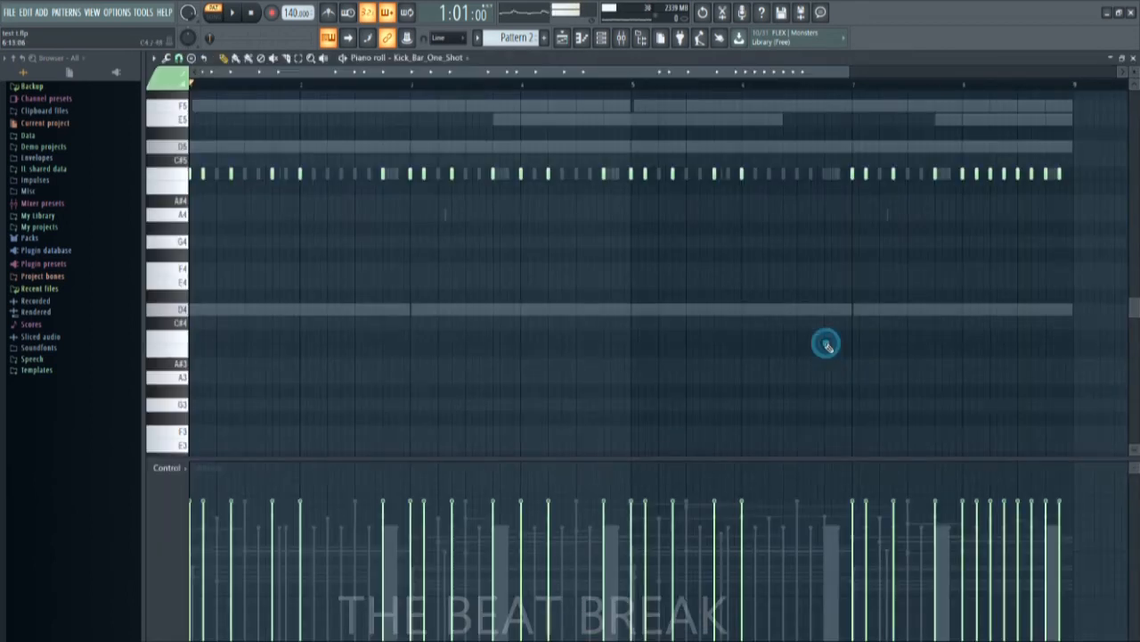
left_click(185, 182)
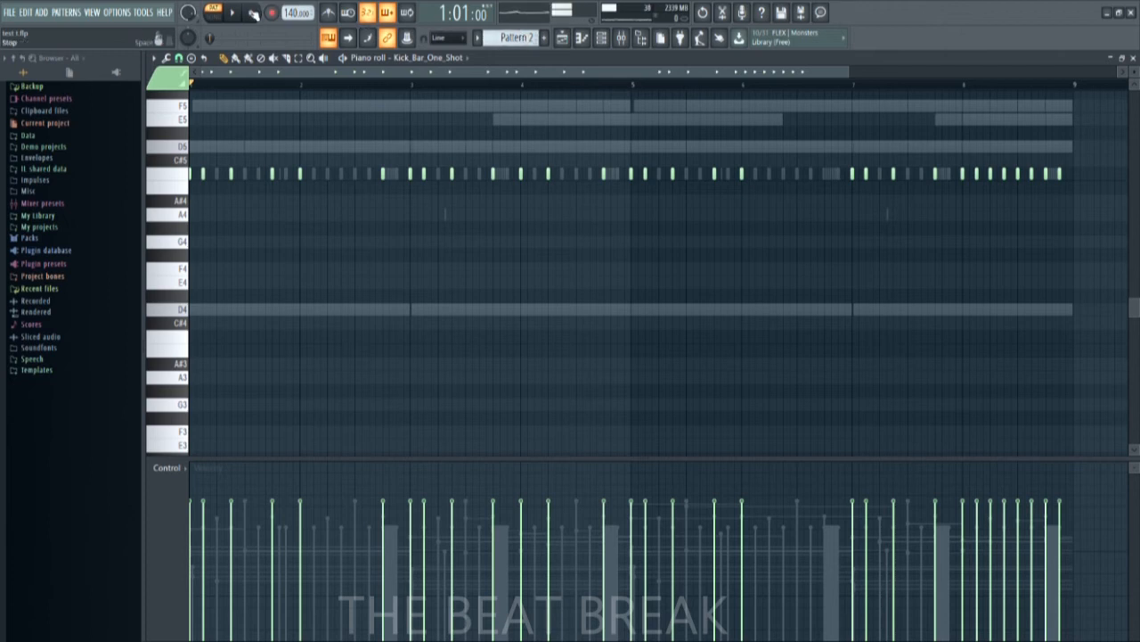
Play Pattern 2 to hear the kick with the other drums and restore the smaller piano roll
key("space")
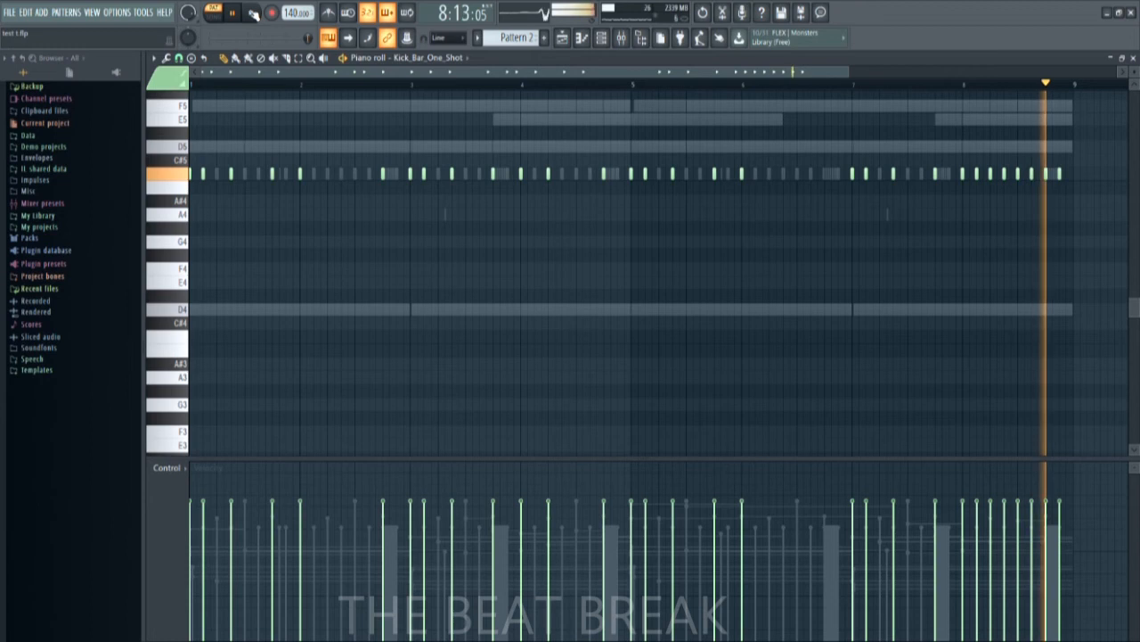
left_click(253, 13)
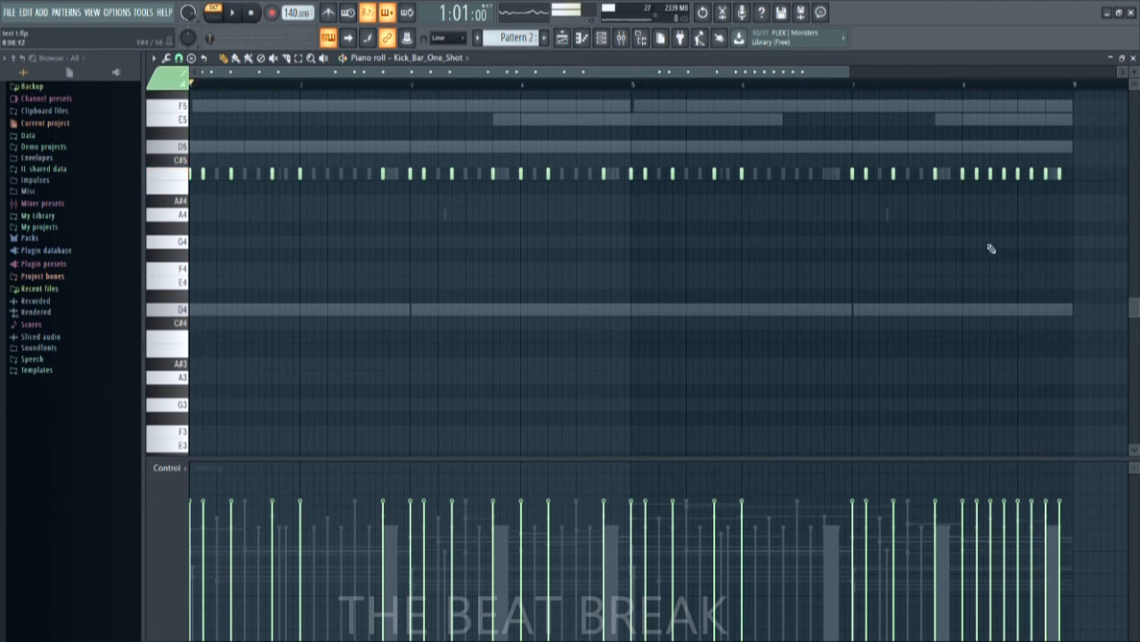
scroll(968, 231, "up", 2)
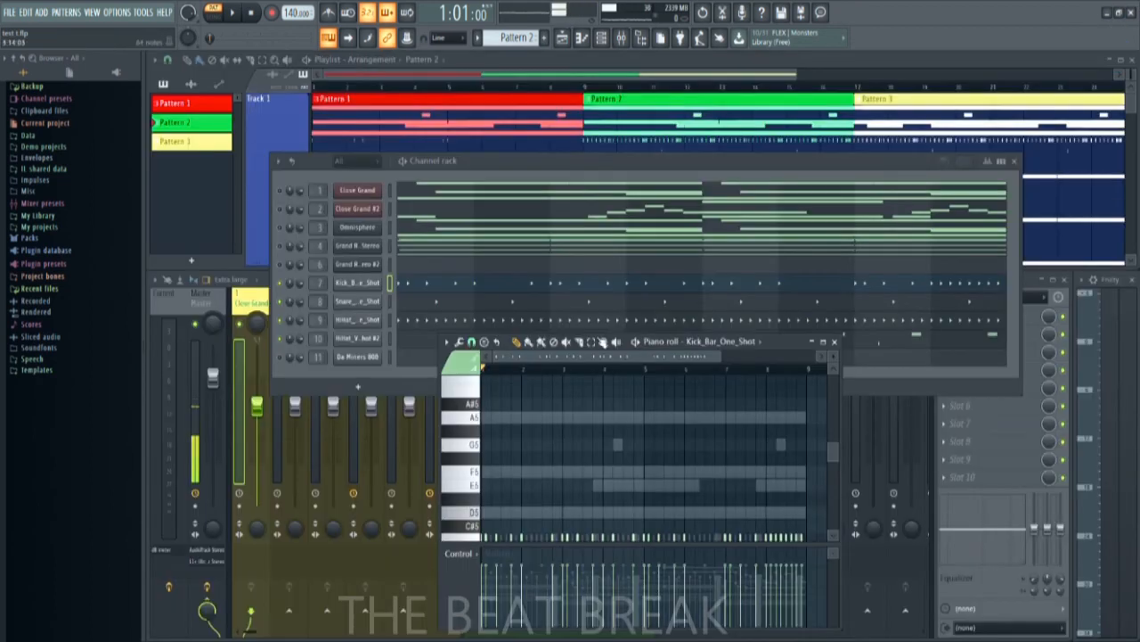
left_click(1122, 57)
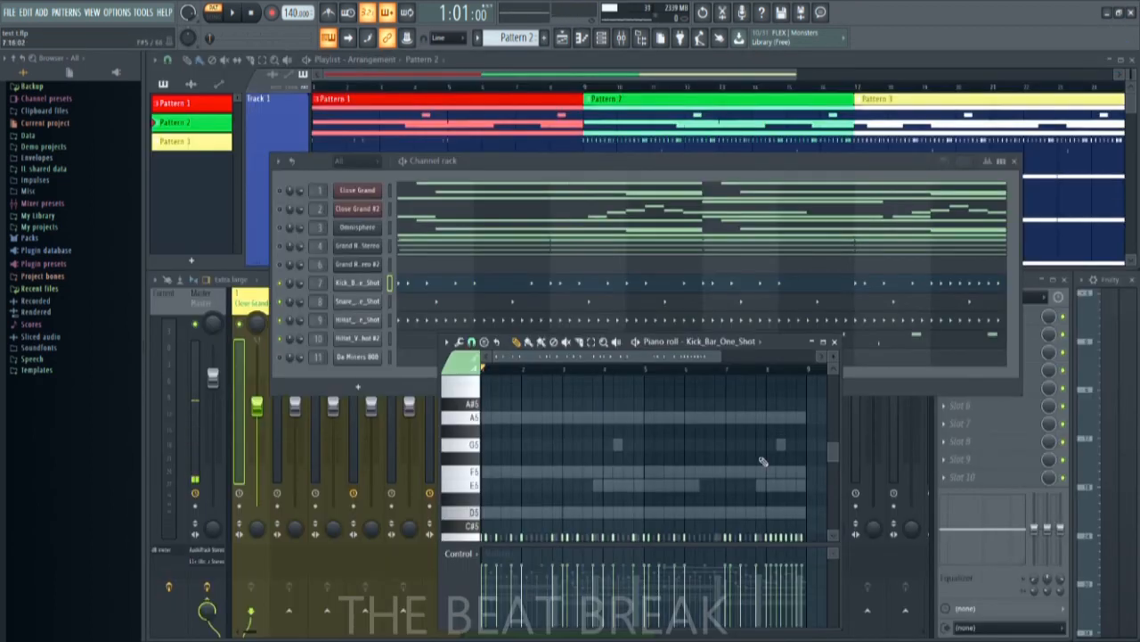
scroll(705, 472, "down", 2)
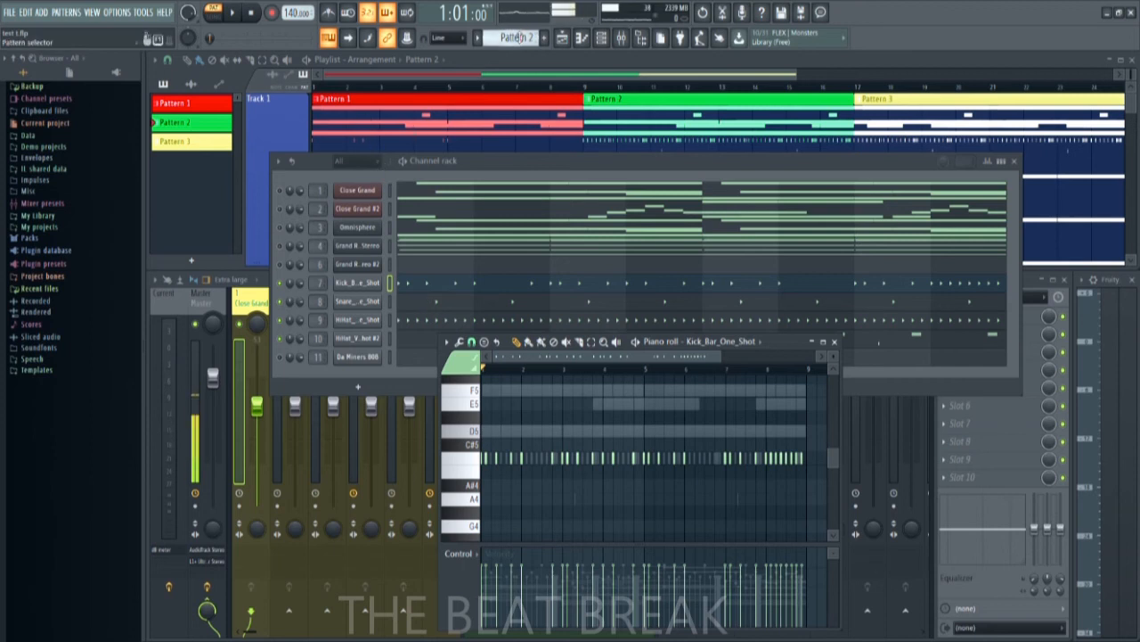
Switch to Pattern 3, unmute the Grand Rhapsody Piano Stereo #2 channel on track 6, and show its notes in the piano roll
scroll(517, 37, "down", 1)
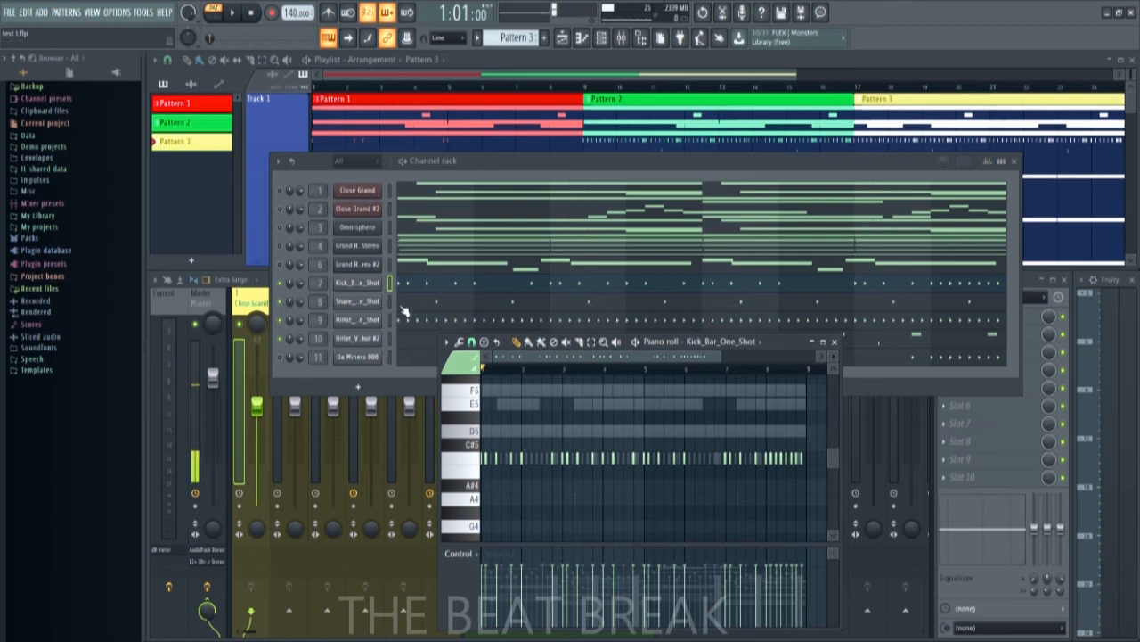
left_click(287, 253)
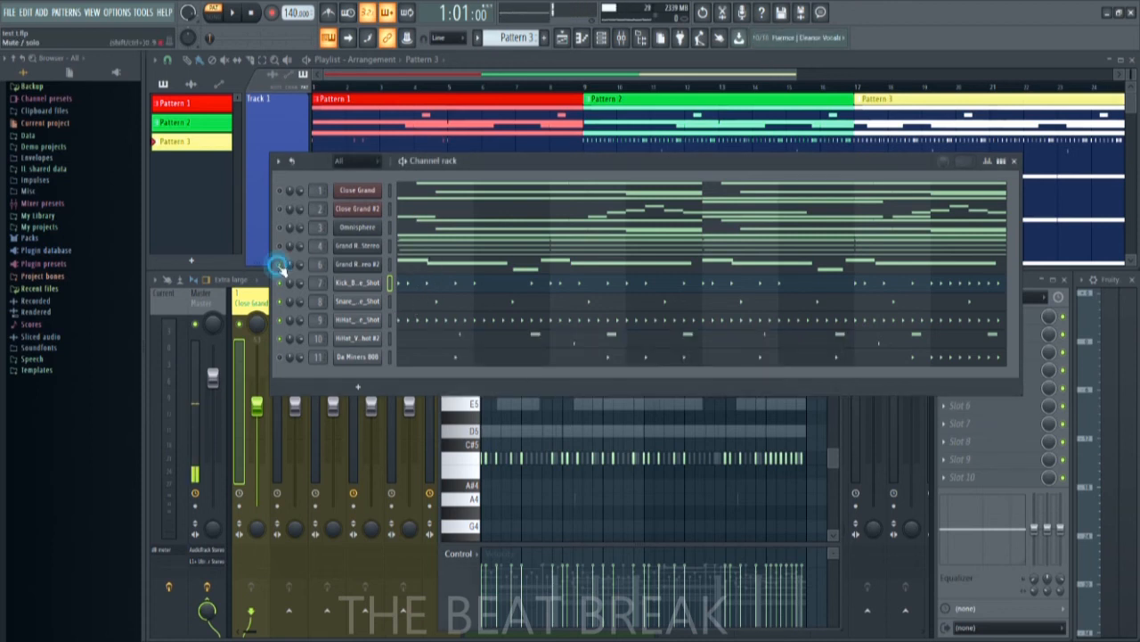
left_click(418, 271)
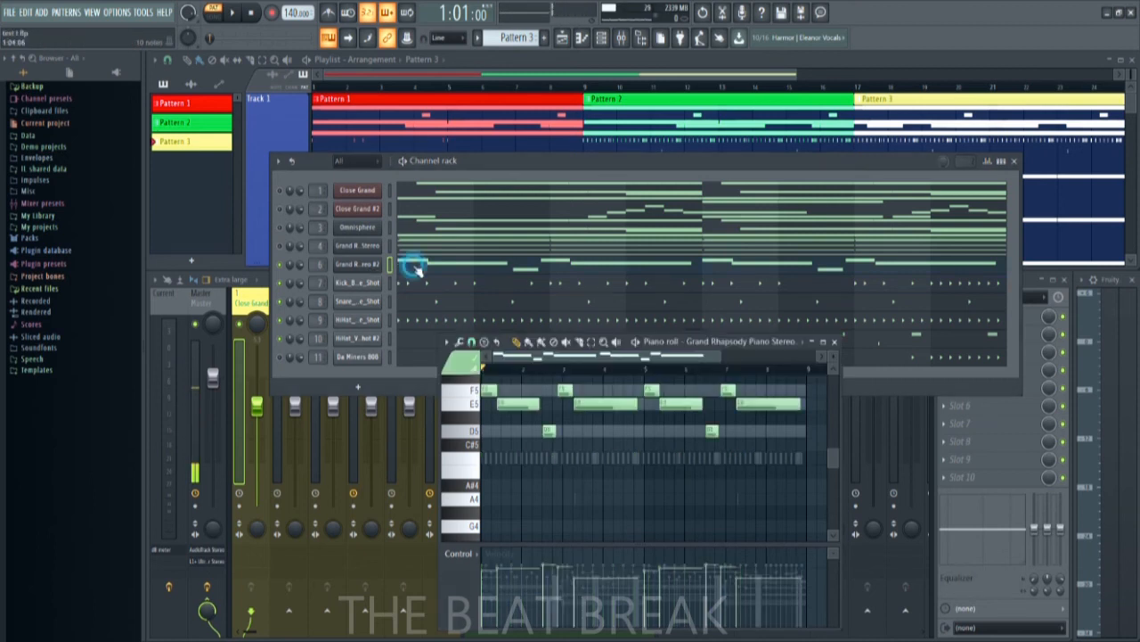
scroll(726, 456, "up", 2)
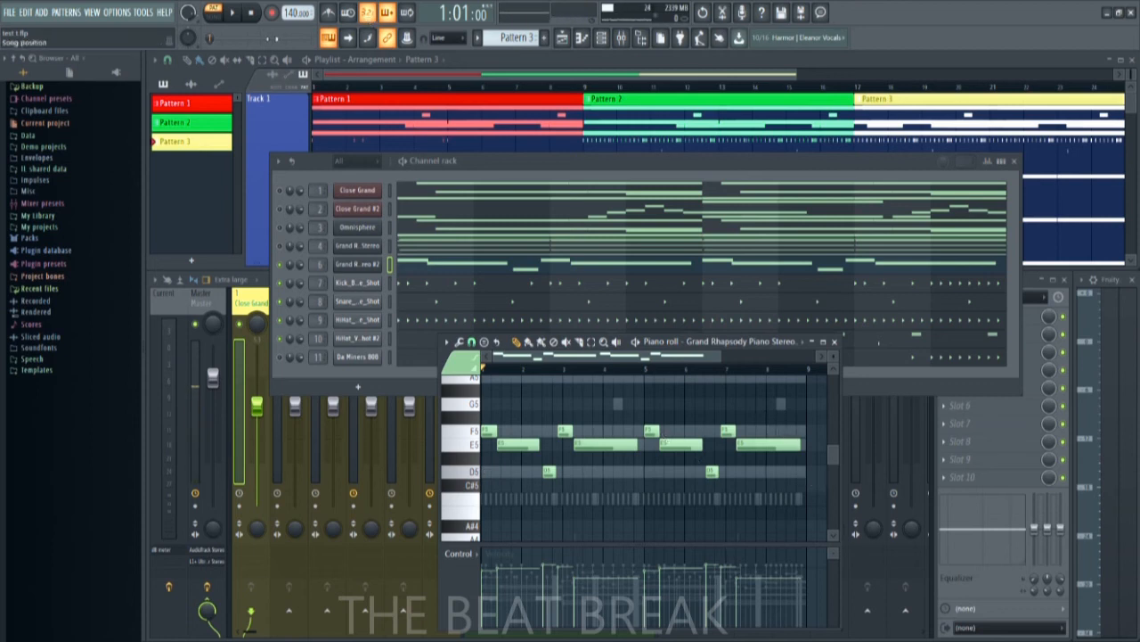
Play Pattern 3 to hear the second Grand Rhapsody piano with the drums and stop playback
left_click(232, 14)
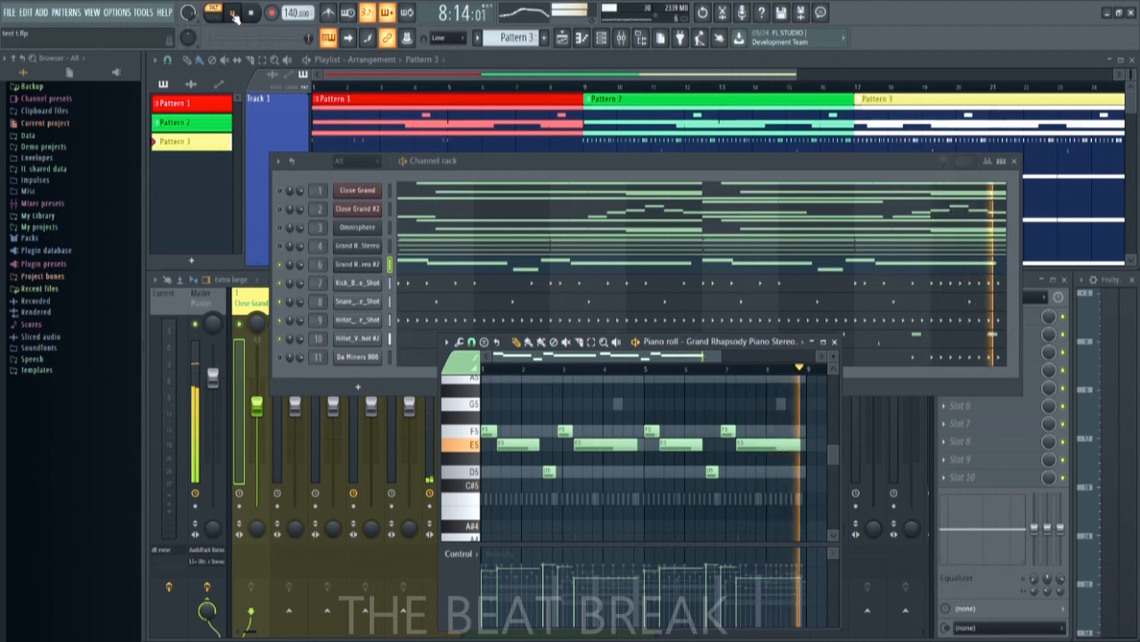
left_click(234, 15)
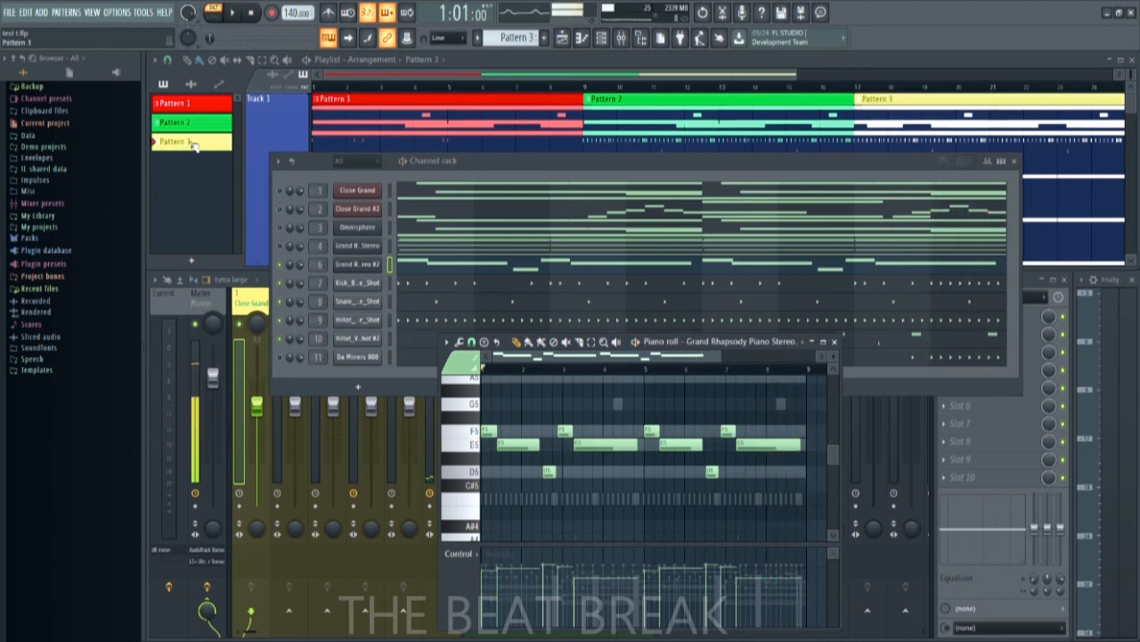
Unmute the Da Miners 808 channel, show its notes in the piano roll, and audition its C5 key
left_click(281, 367)
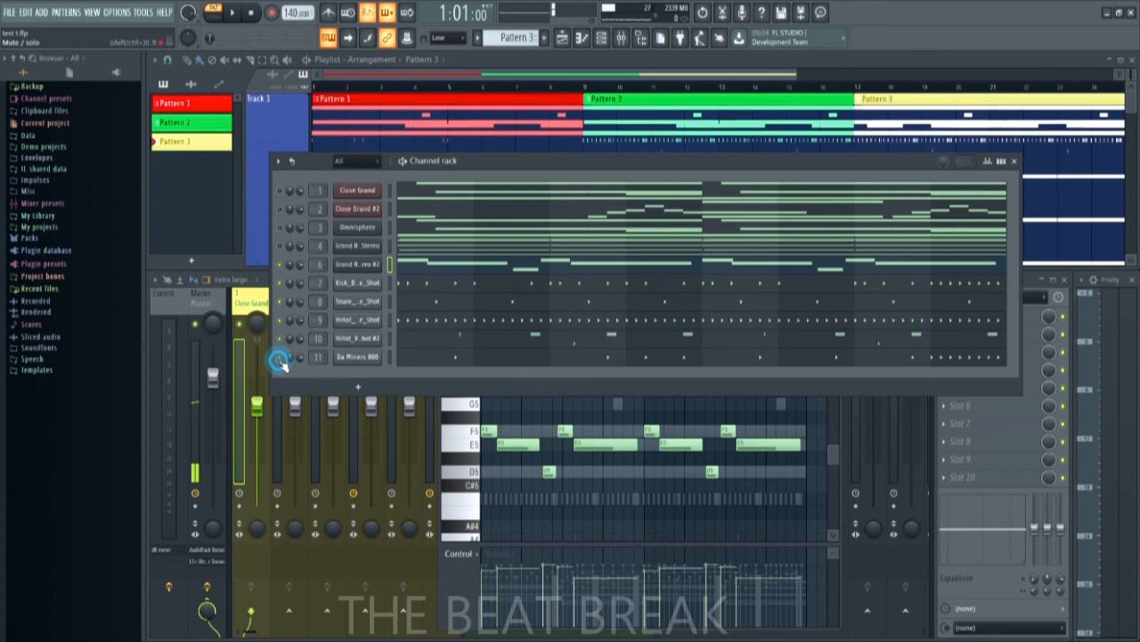
left_click(414, 362)
left_click(477, 501)
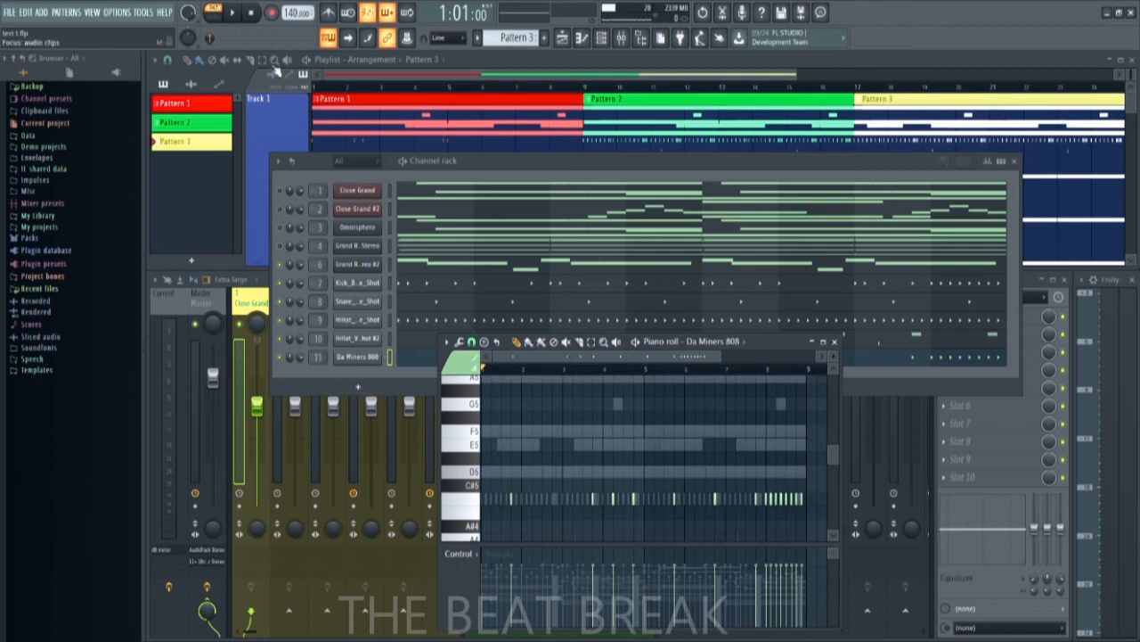
Play Pattern 3 to hear the 808 with the other unmuted channels and close the piano roll
left_click(233, 13)
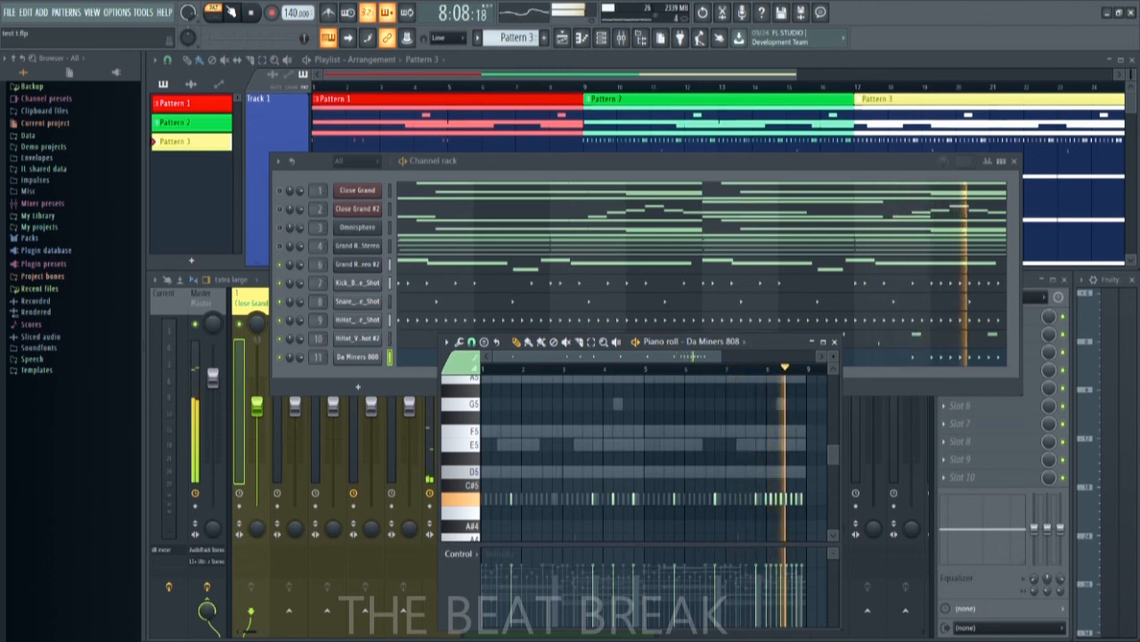
key("space")
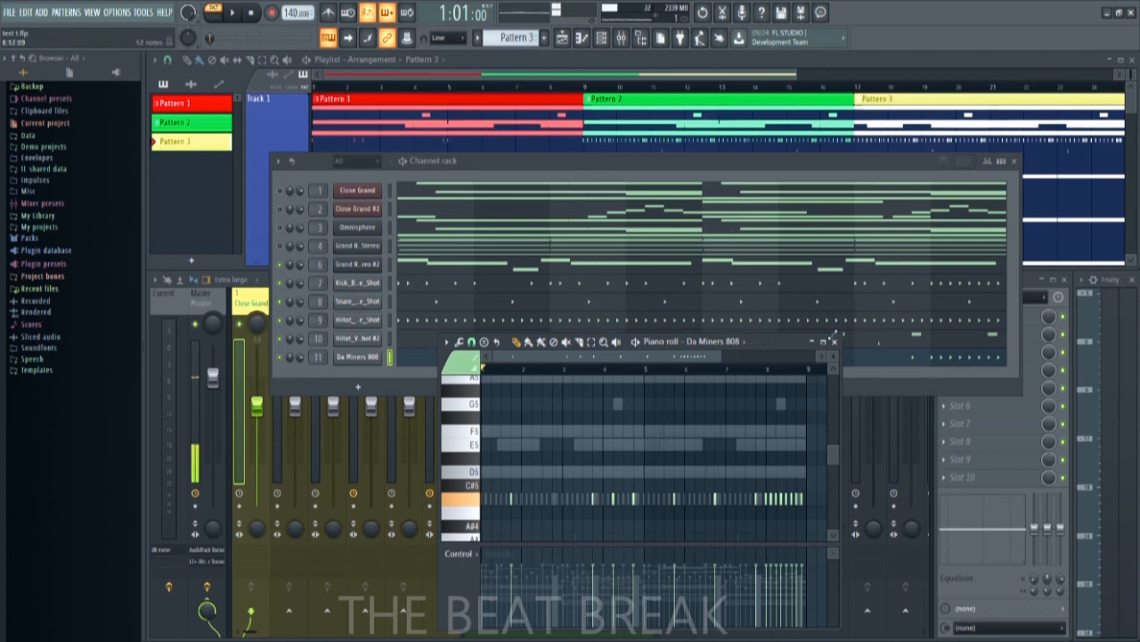
left_click(834, 341)
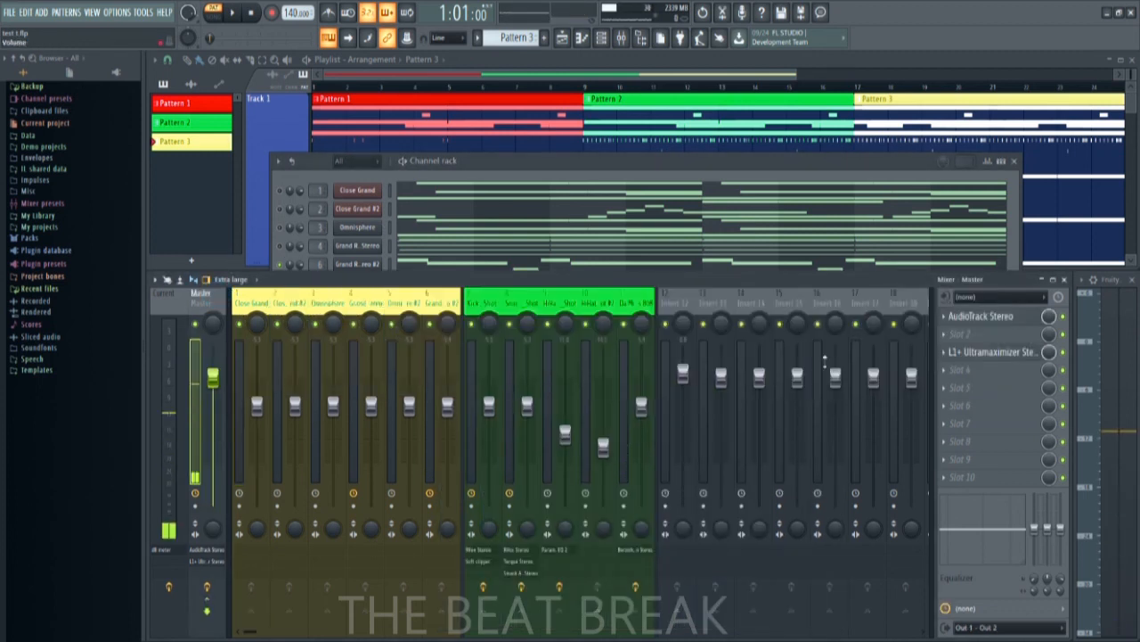
Review the Berzerk Distortion settings on the Da Miners 808 mixer track, close the plugin, and select the Master track
left_click(643, 550)
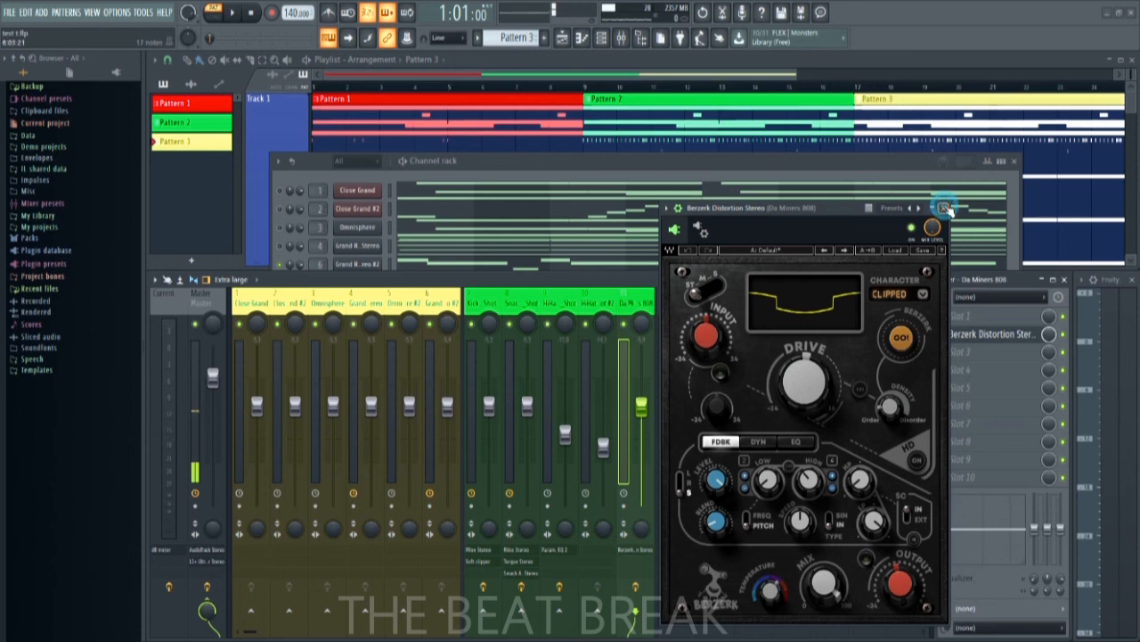
left_click(944, 207)
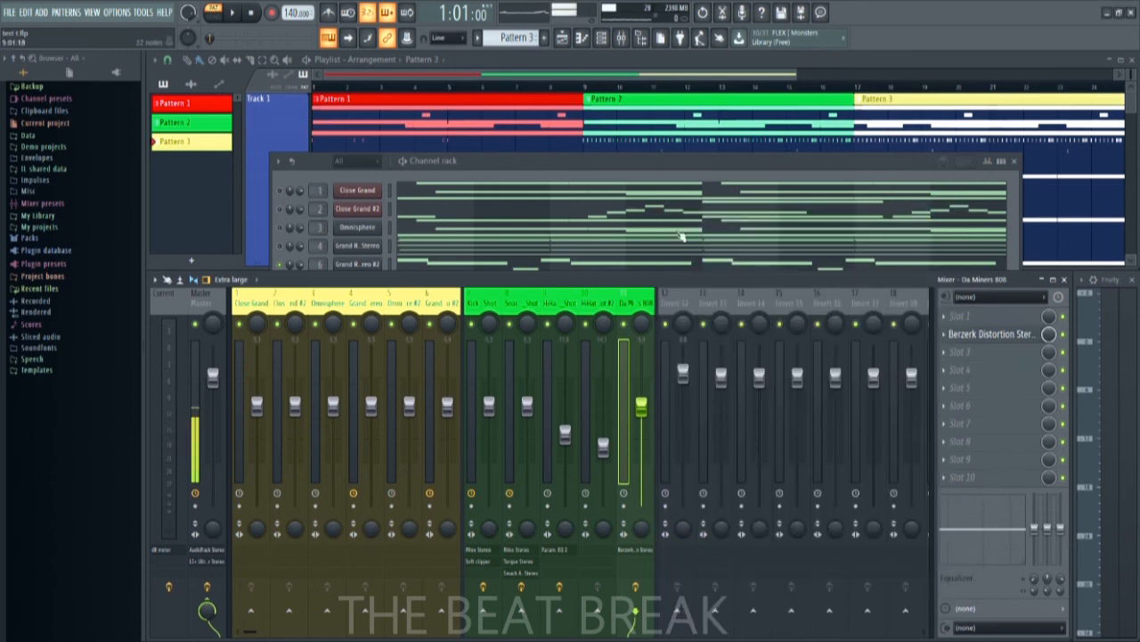
left_click(214, 303)
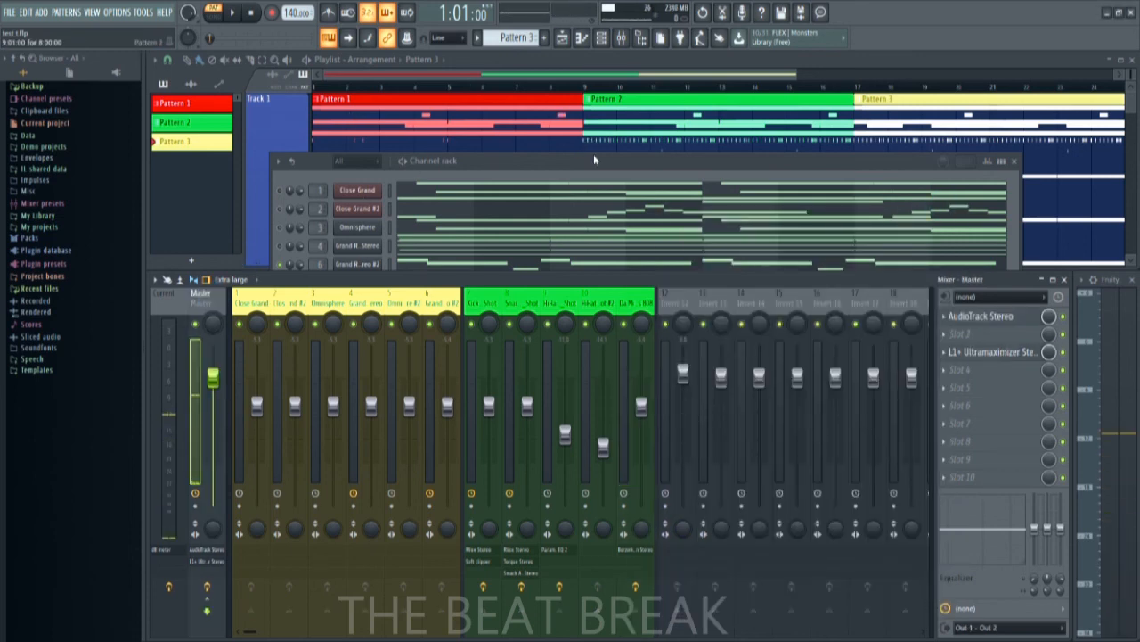
Bring the channel rack forward, unmute the remaining melodic channels, and close the rack
left_click(594, 160)
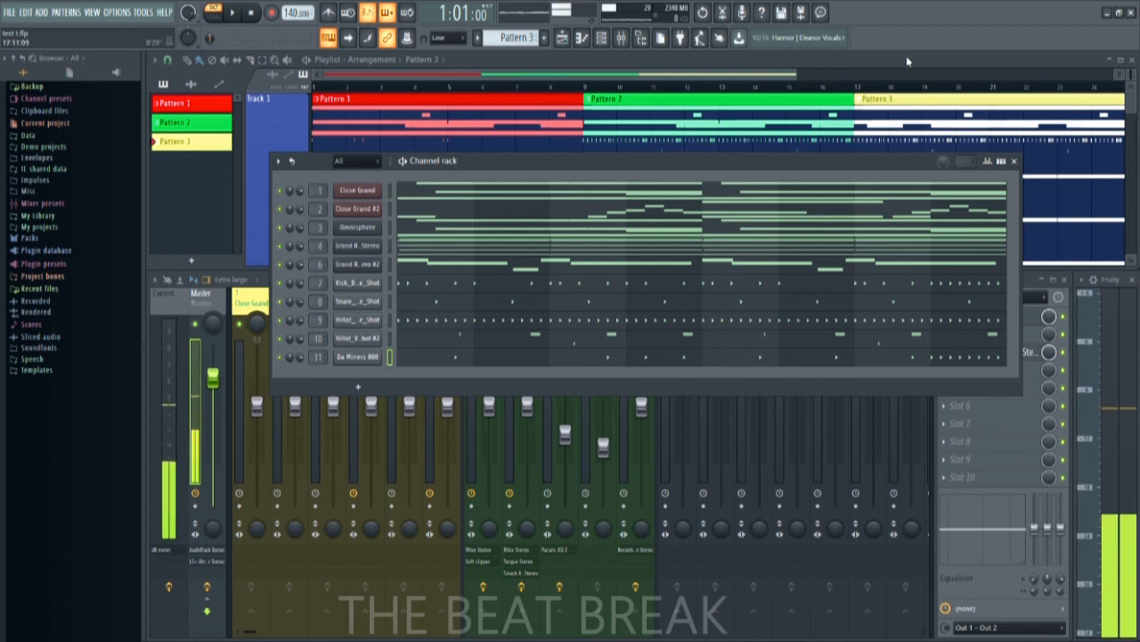
left_click(1014, 160)
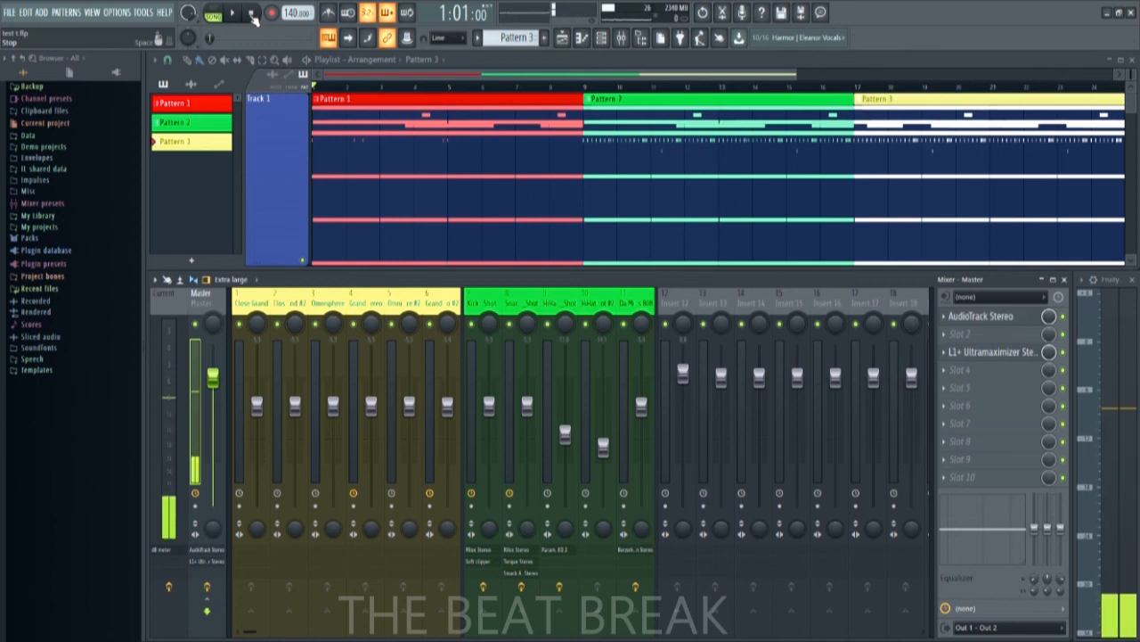
Play the full arrangement in song mode with every channel unmuted and stop playback
key("space")
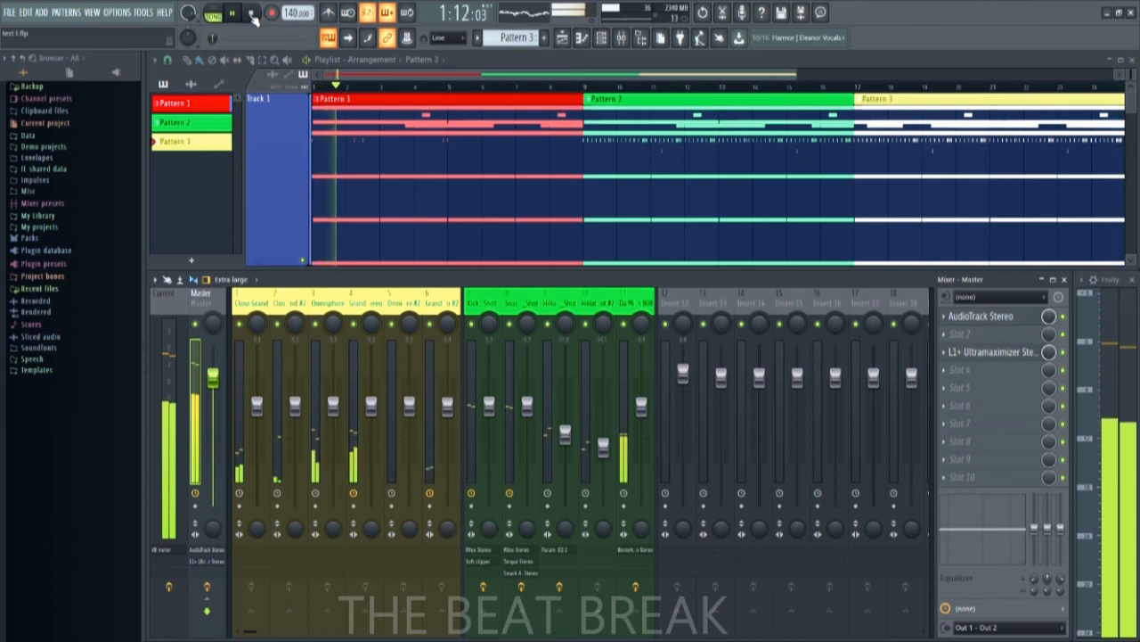
left_click(254, 15)
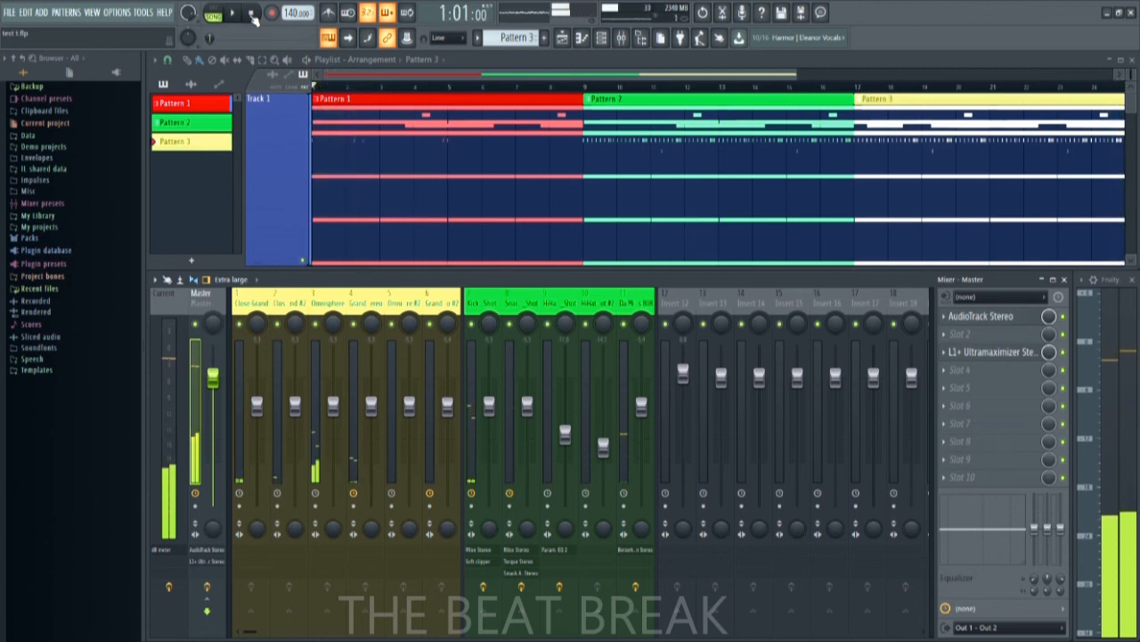